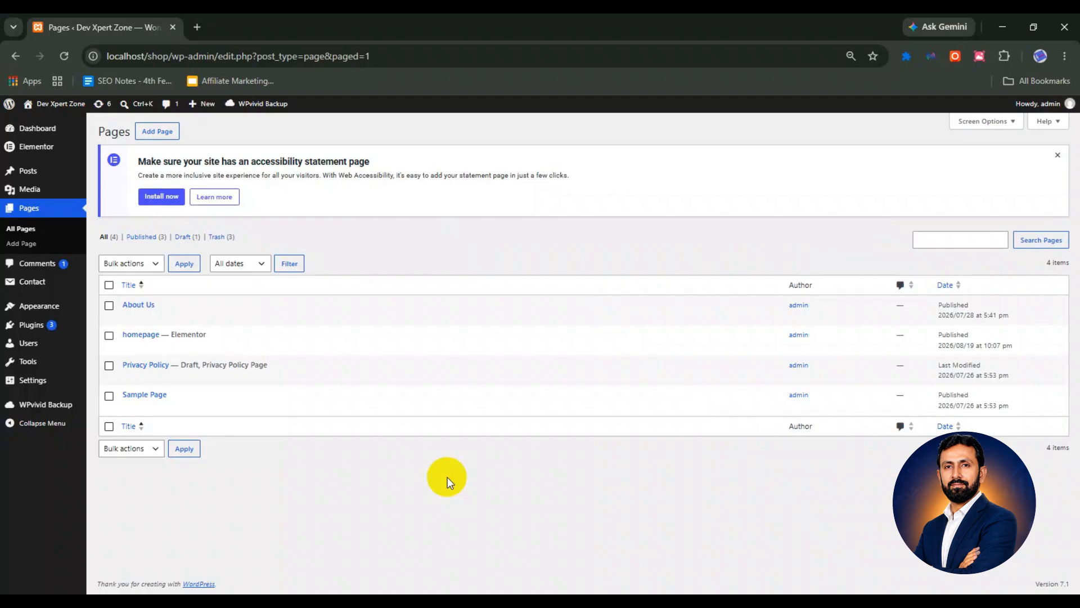
Check Installed Plugins for active Contact Form 7 and Elementor, then expand the Contact menu
mouse_move(55, 328)
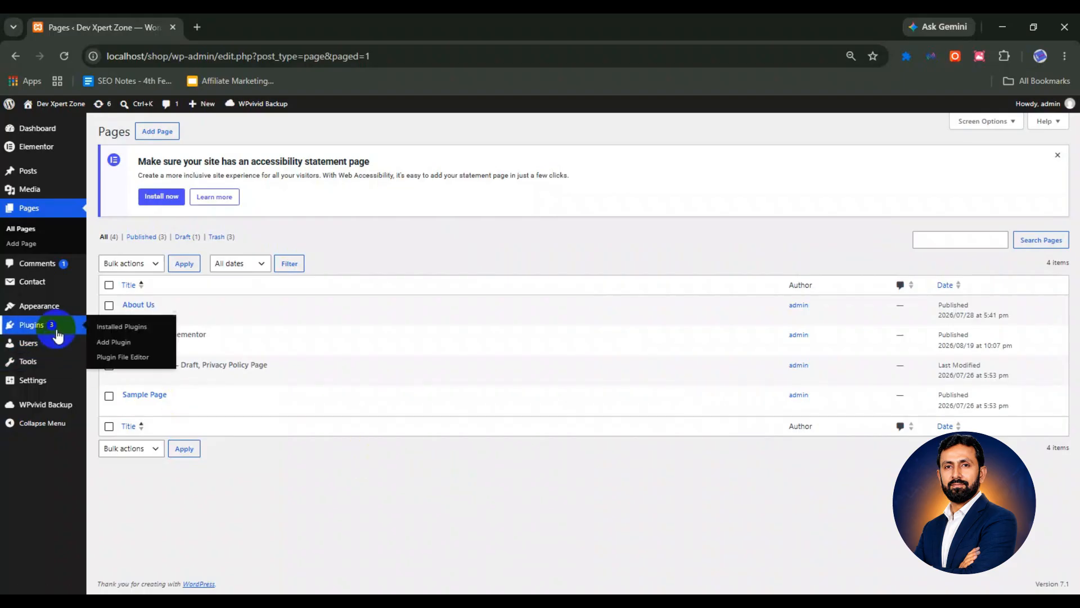
left_click(143, 329)
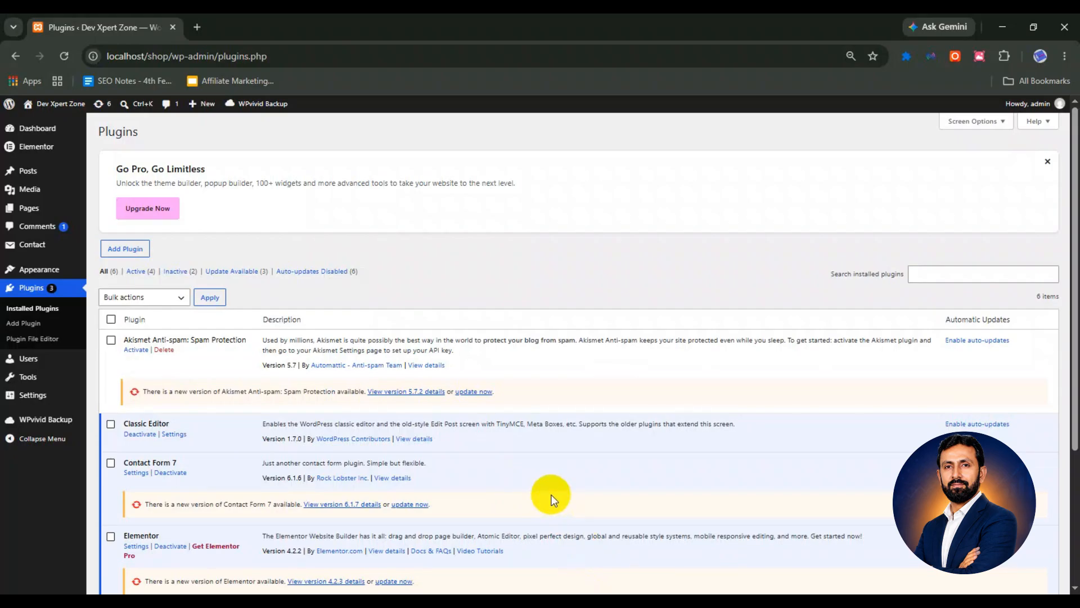
left_click(52, 248)
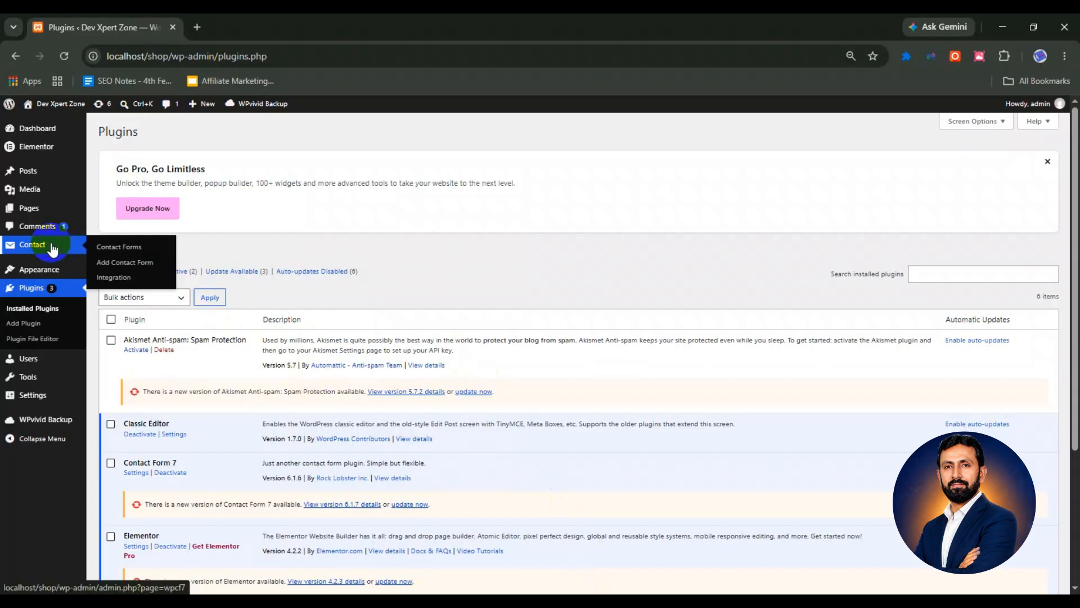
left_click(154, 252)
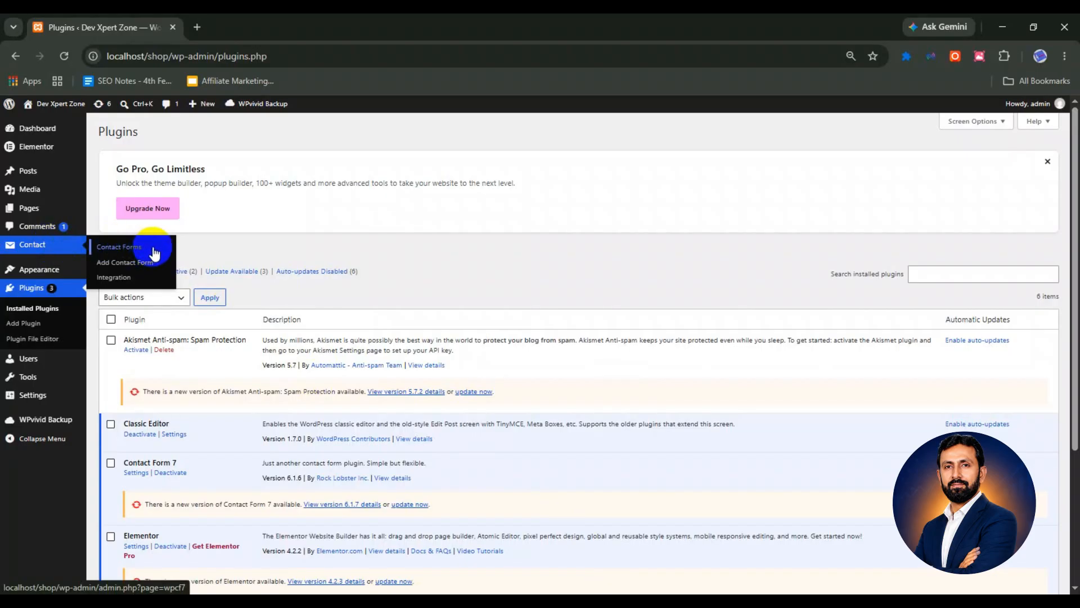
Go to Contact Forms and add a new form with the default template
left_click(153, 252)
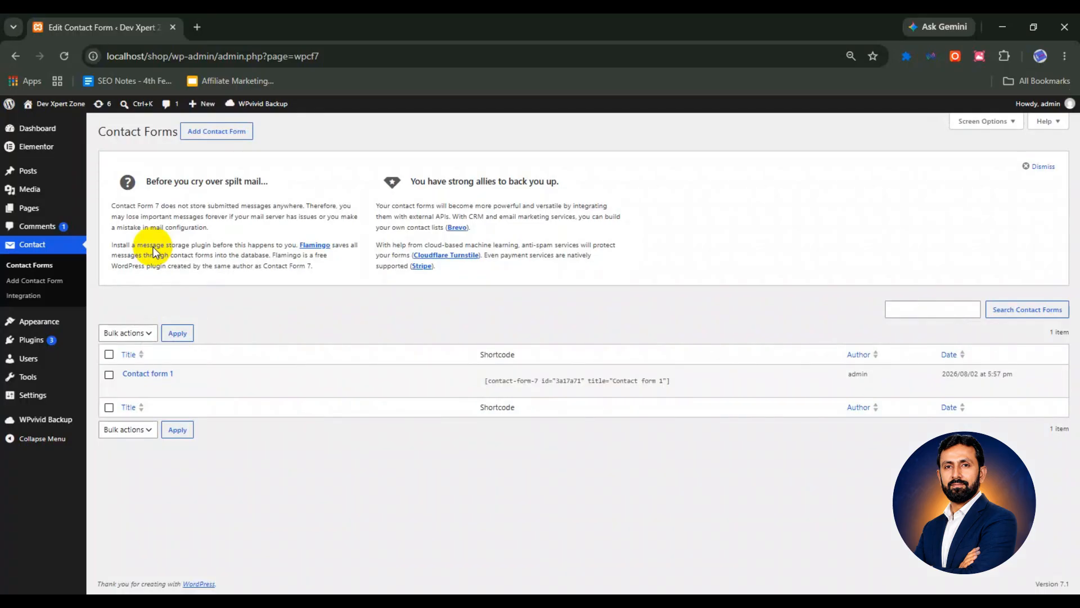
left_click(233, 134)
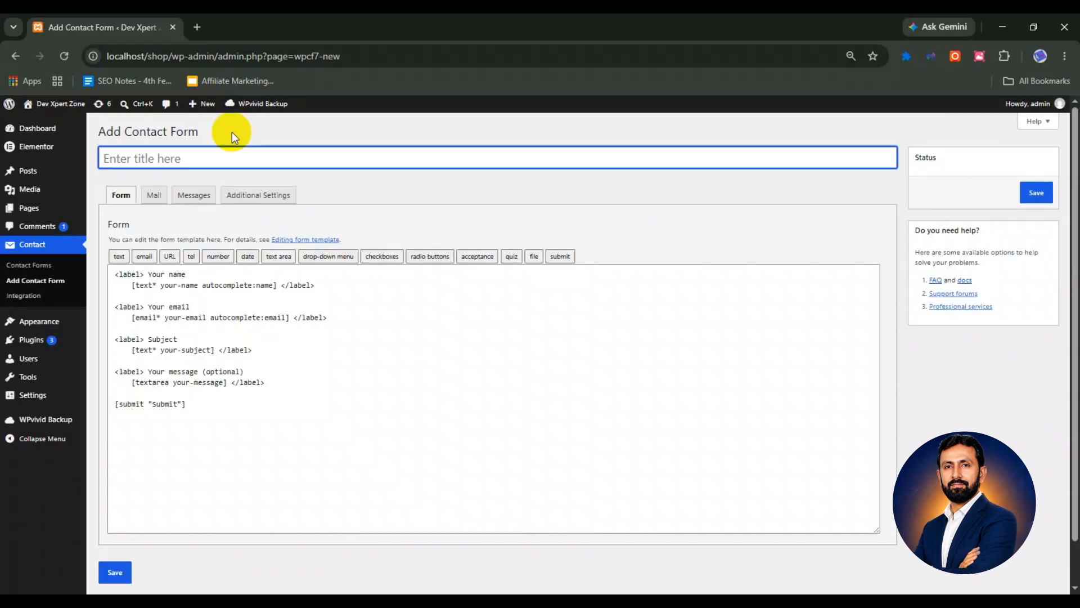
Review the template's label blocks and add blank lines after the Your email block
left_click_drag(148, 275, 193, 270)
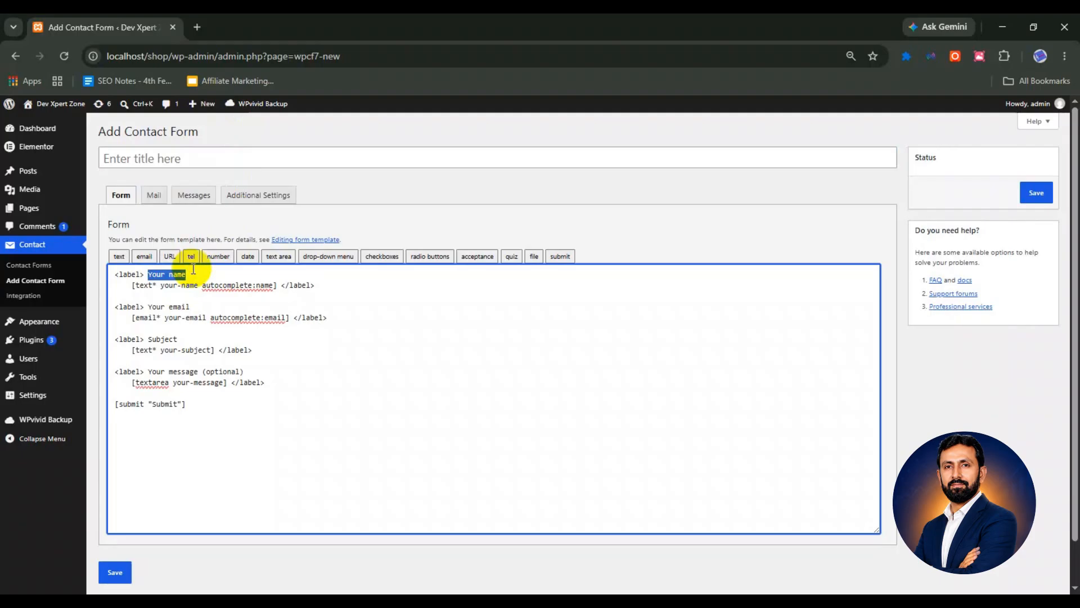
left_click_drag(148, 307, 187, 306)
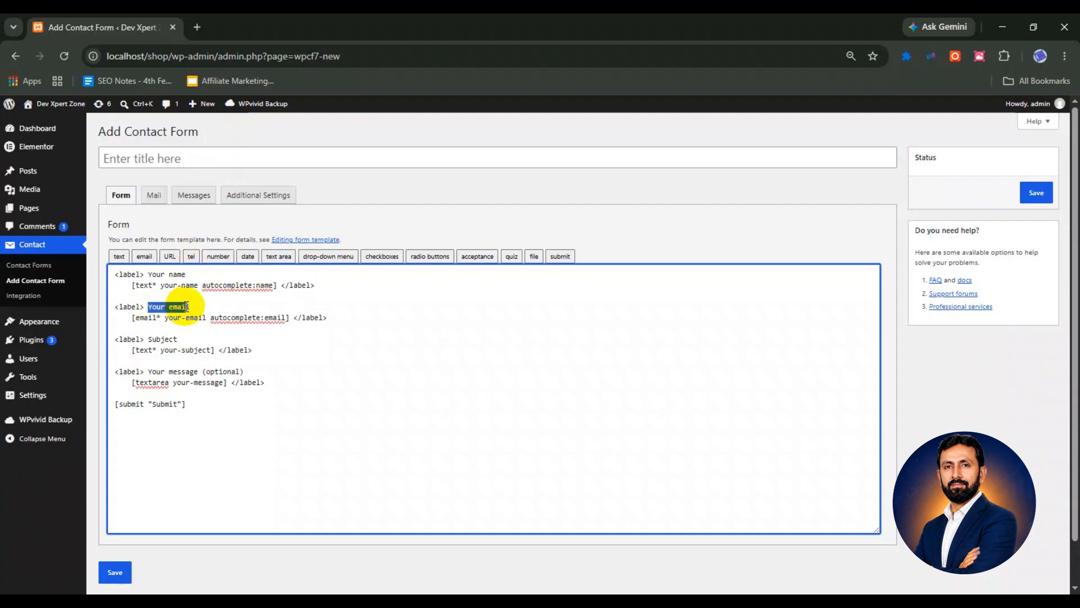
left_click_drag(148, 339, 194, 373)
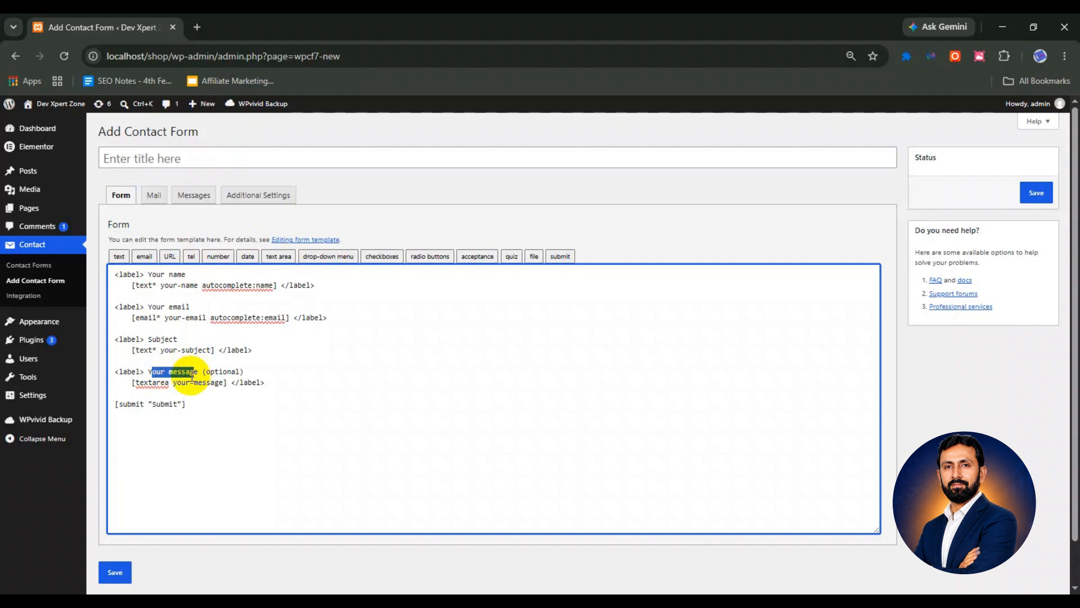
left_click(163, 403)
left_click_drag(150, 405, 172, 406)
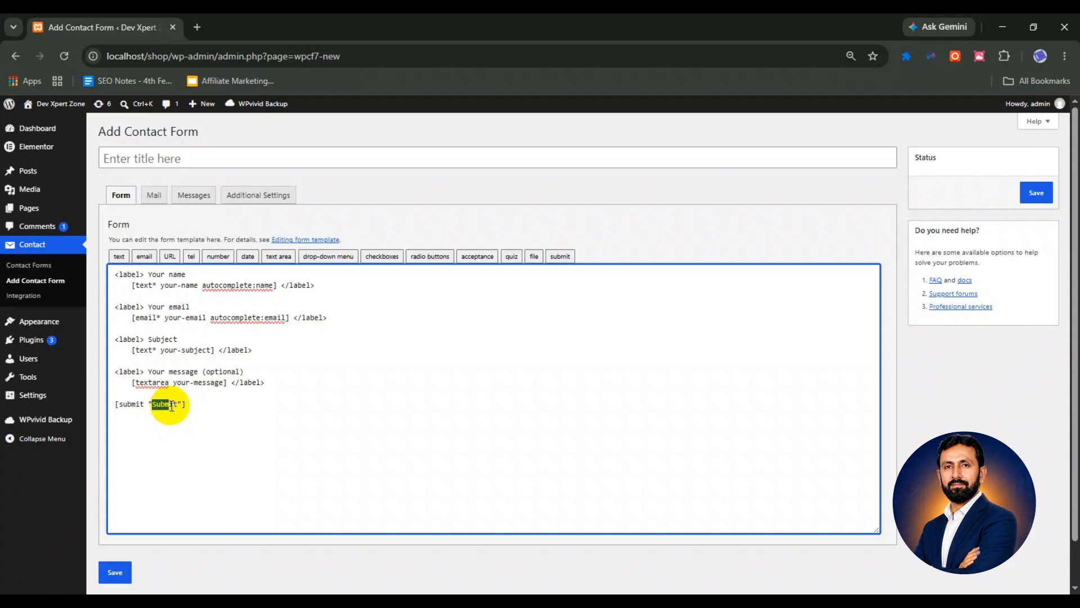
left_click(186, 329)
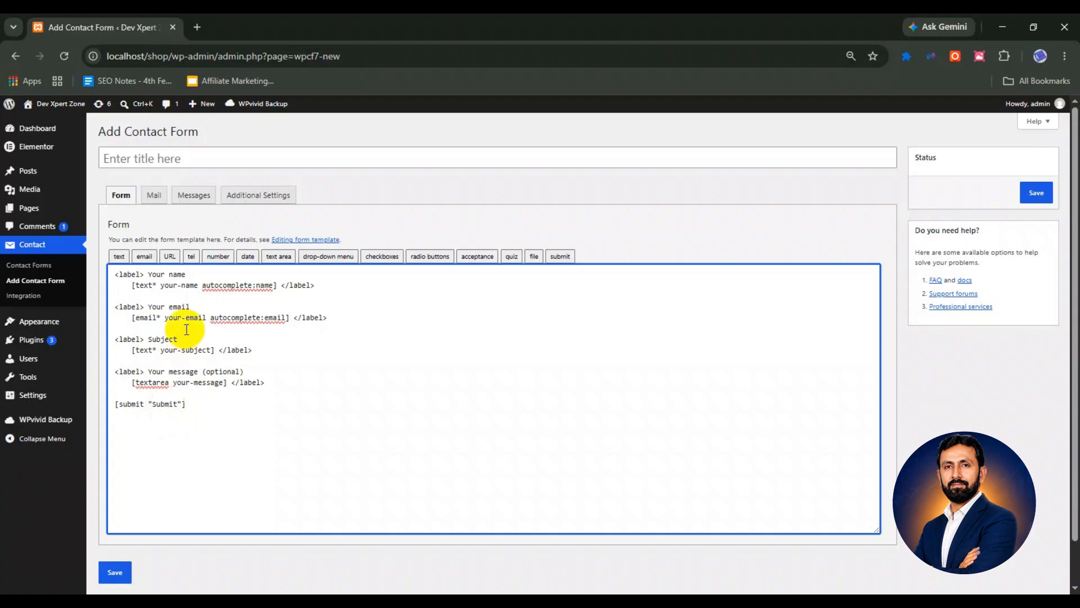
key("Return")
key("Return")
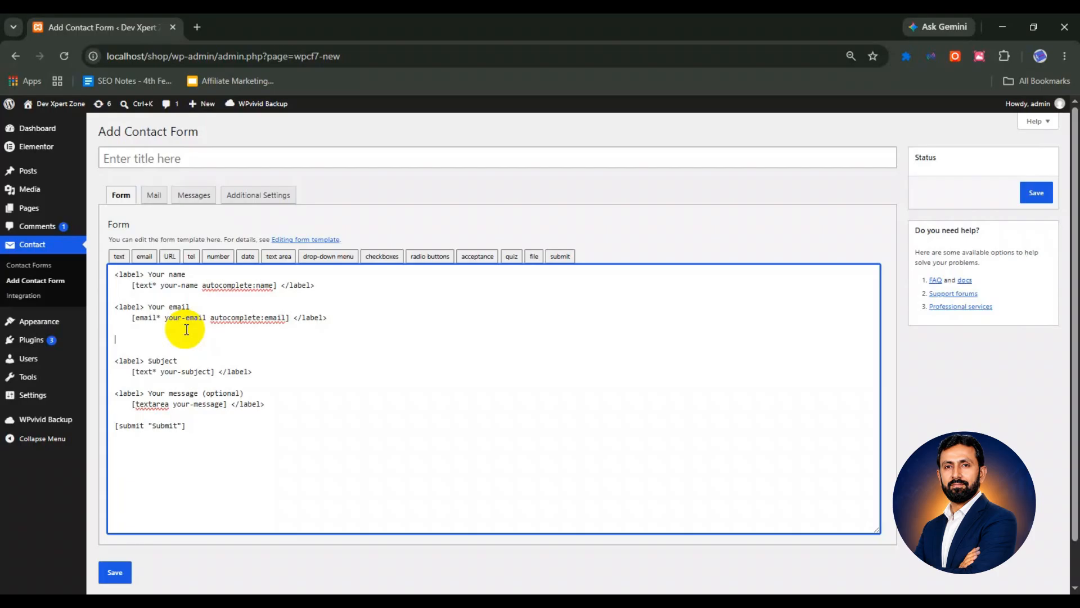
Paste a copy of the Your email block below it and delete the copy's [email*] tag
left_click_drag(115, 306, 331, 317)
key("ctrl+c")
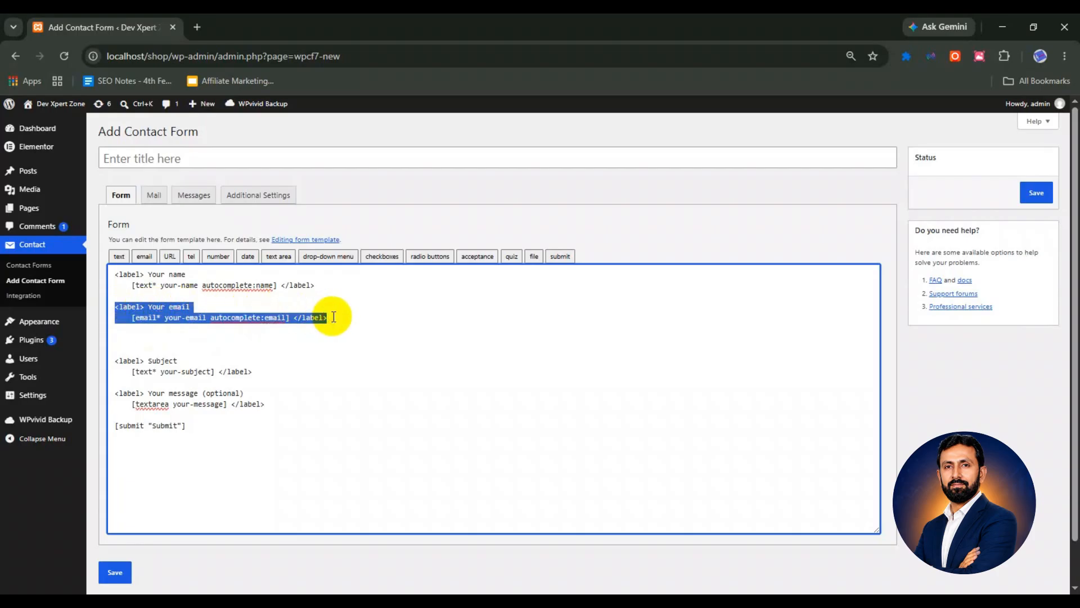
left_click(169, 335)
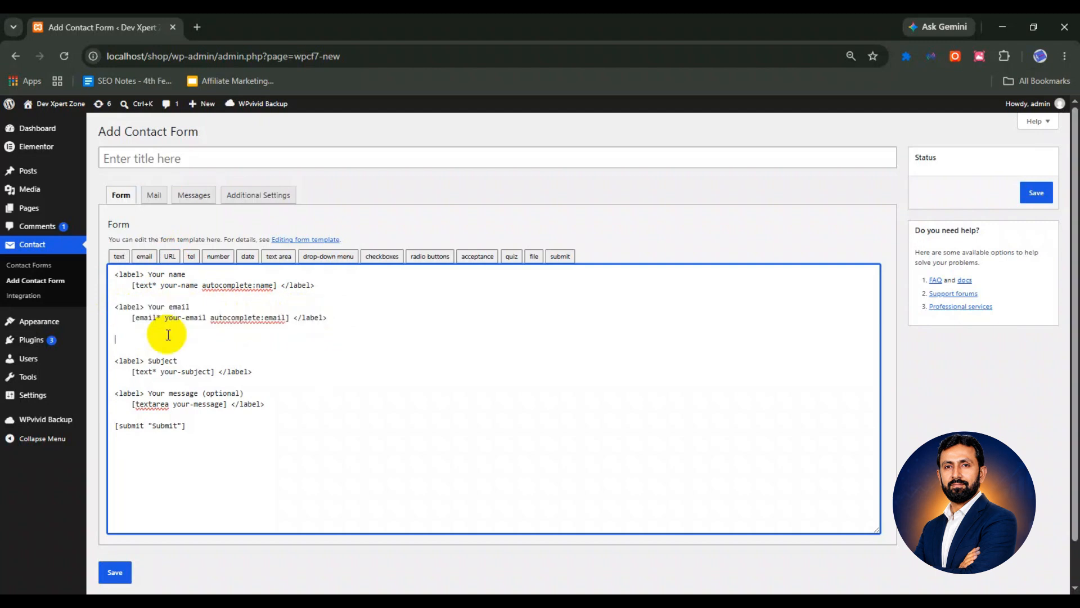
key("ctrl+v")
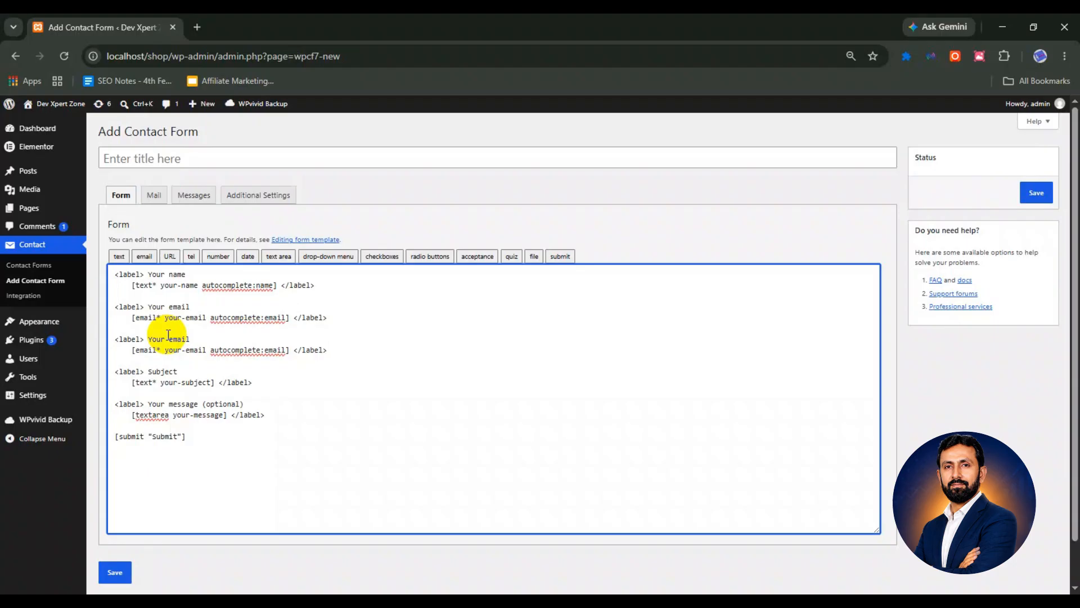
left_click_drag(144, 339, 117, 343)
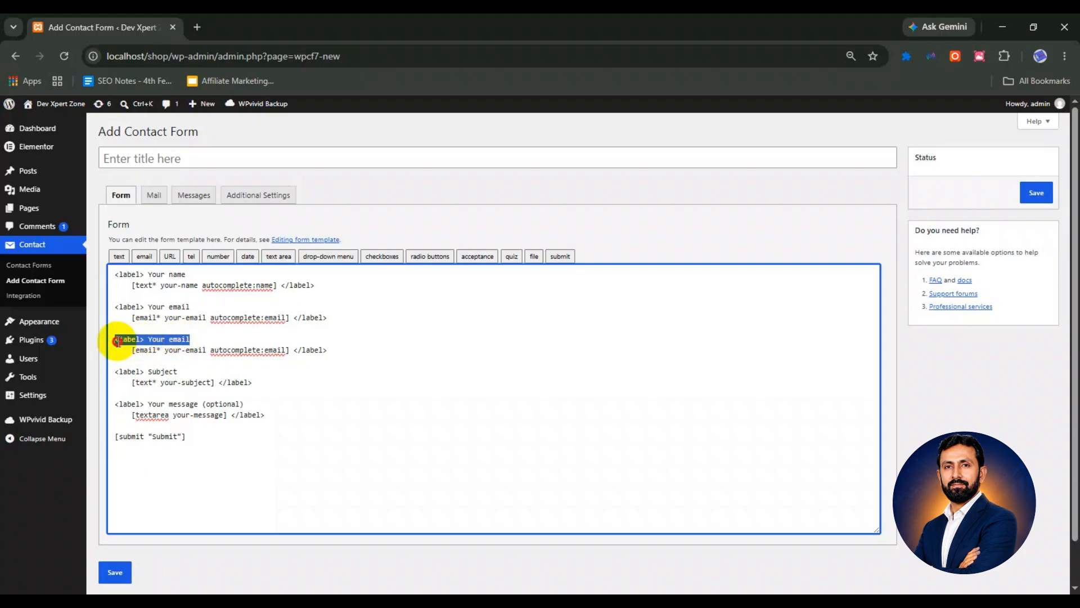
left_click(293, 350)
left_click_drag(294, 350, 331, 350)
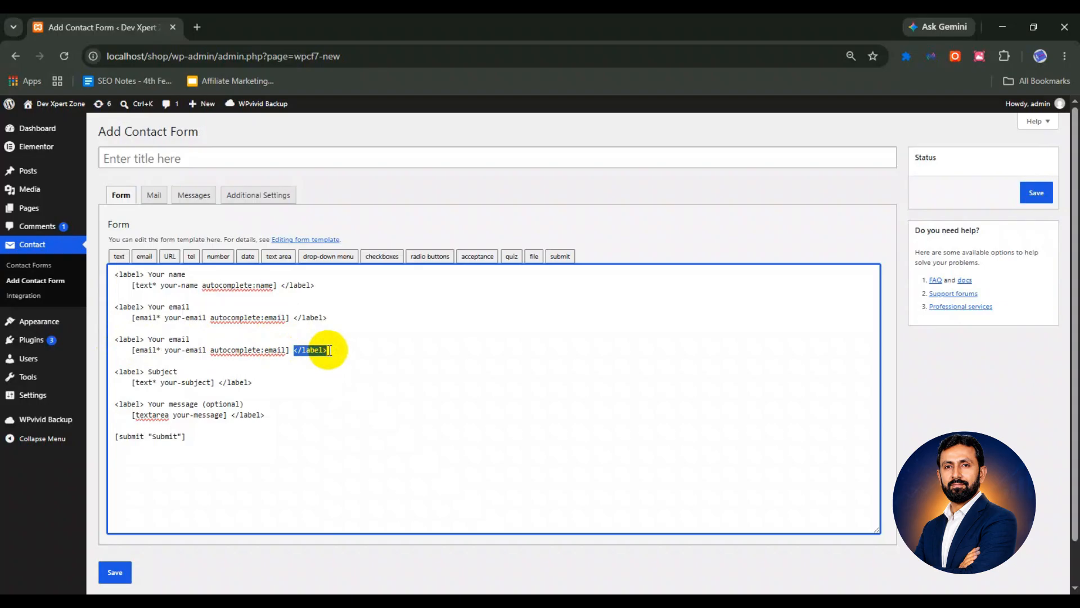
left_click(289, 351)
left_click_drag(289, 351, 132, 351)
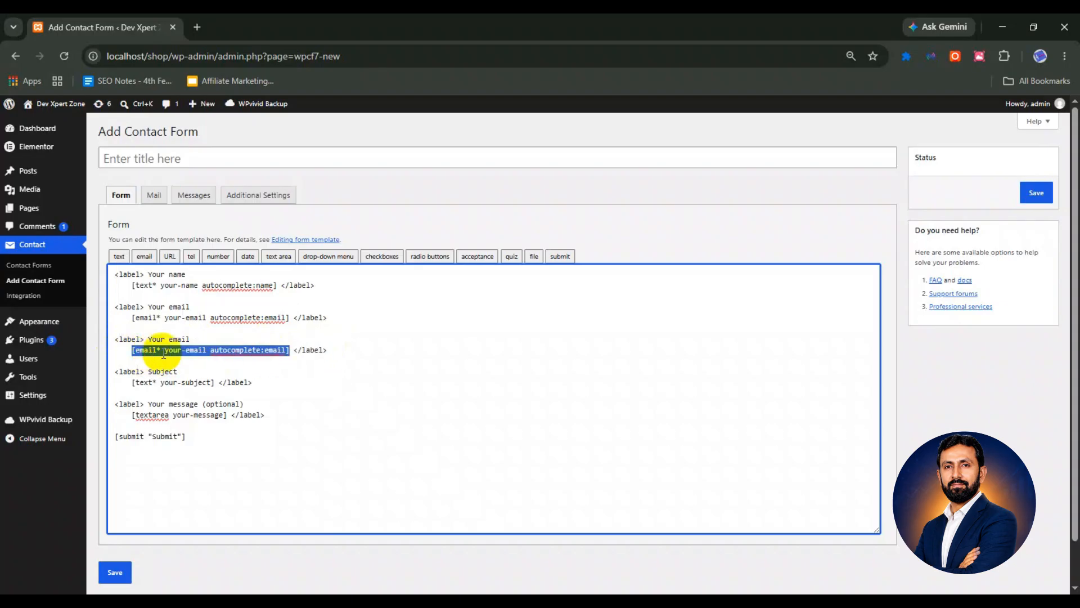
key("BackSpace")
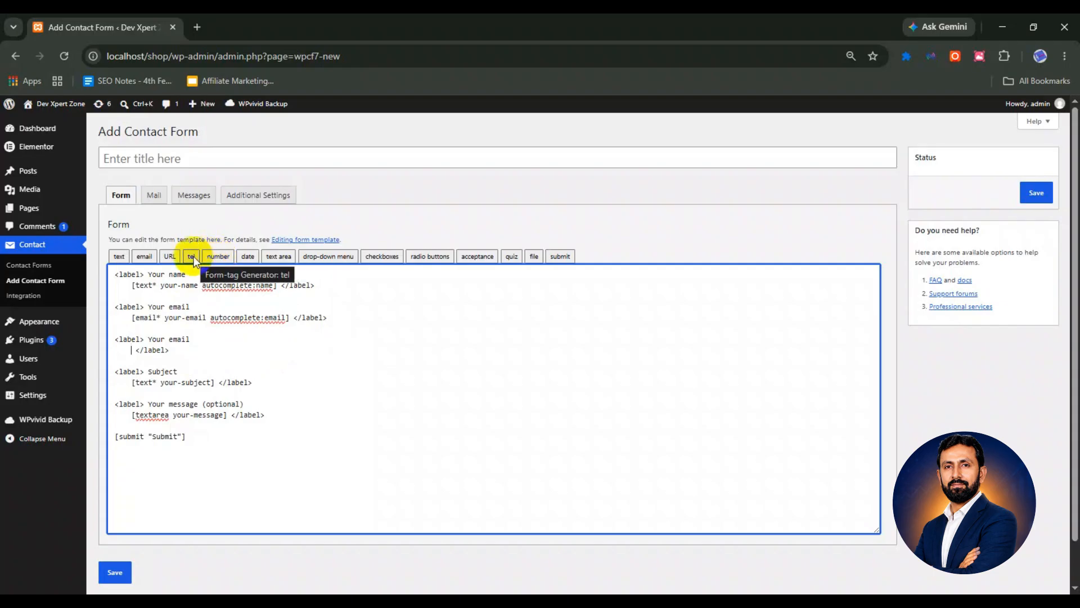
Configure a required tel tag with minimum length 11 and maximum 19, then open a new browser tab
left_click(192, 258)
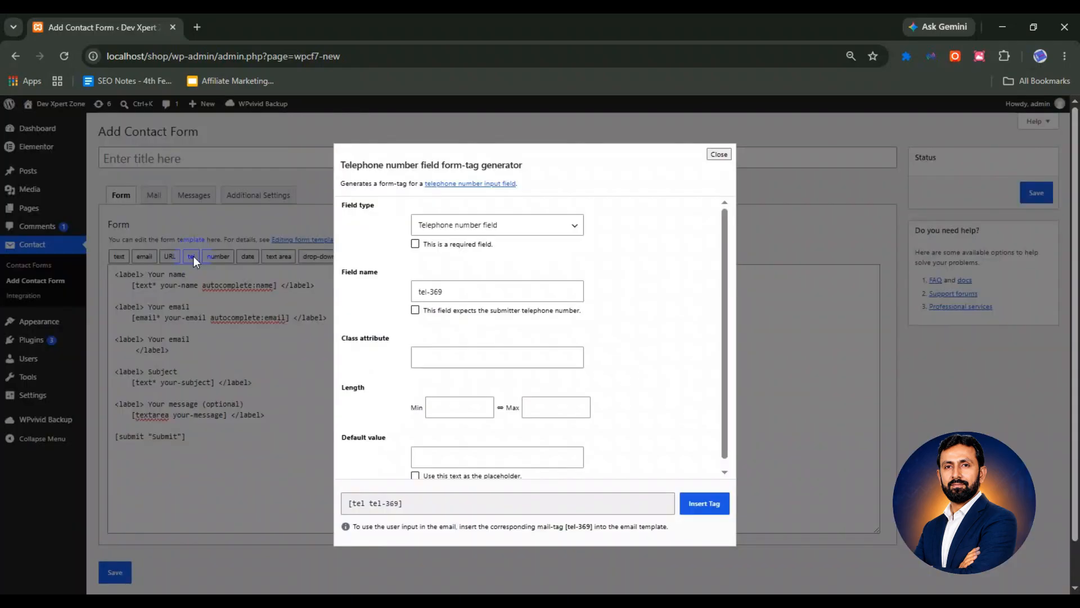
left_click(416, 245)
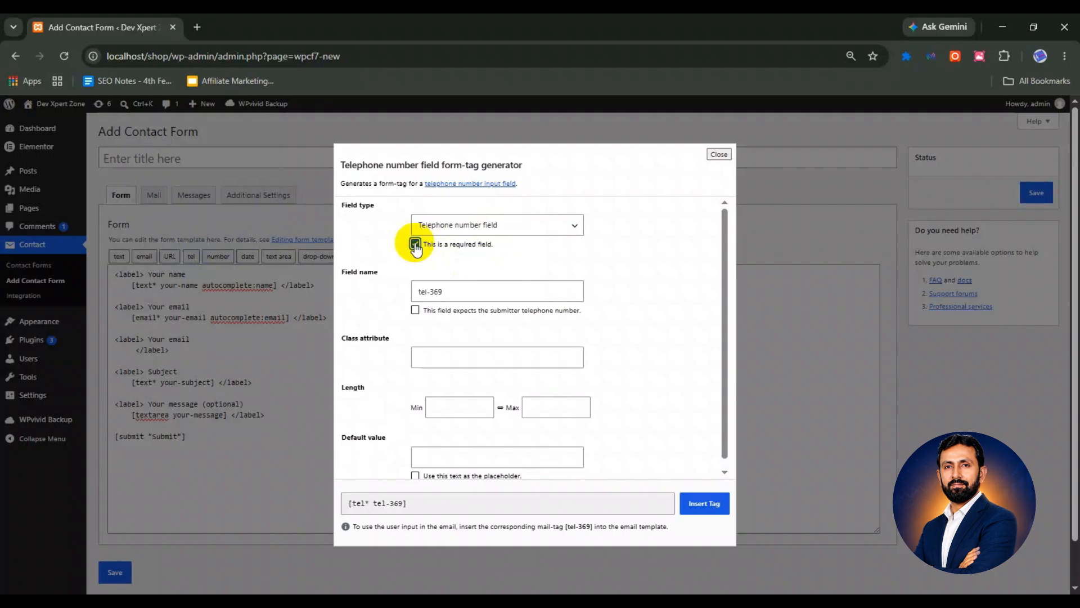
scroll(425, 276, "down", 1)
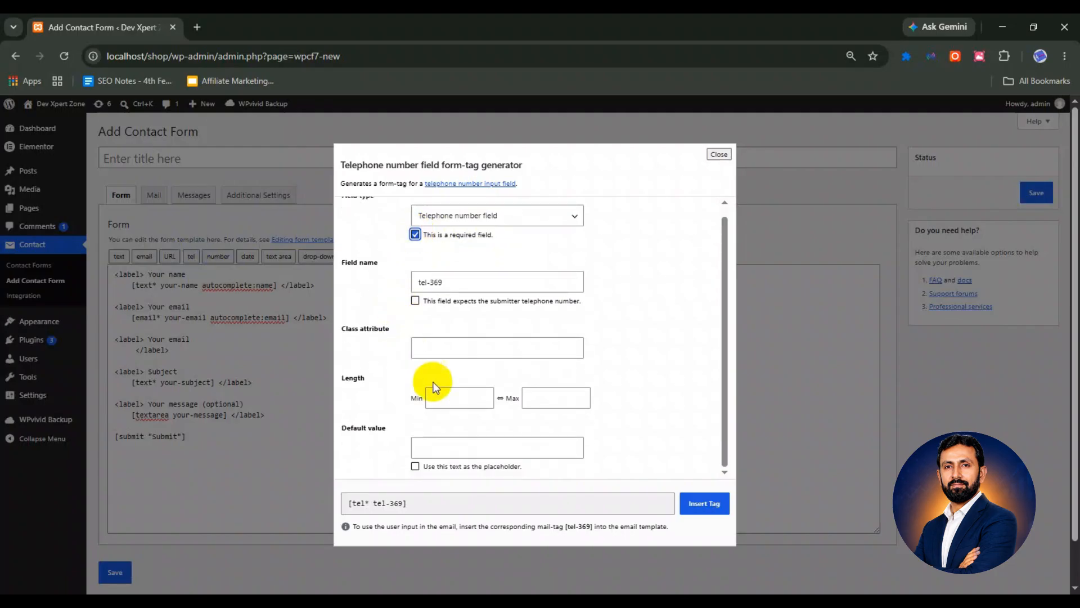
left_click(441, 398)
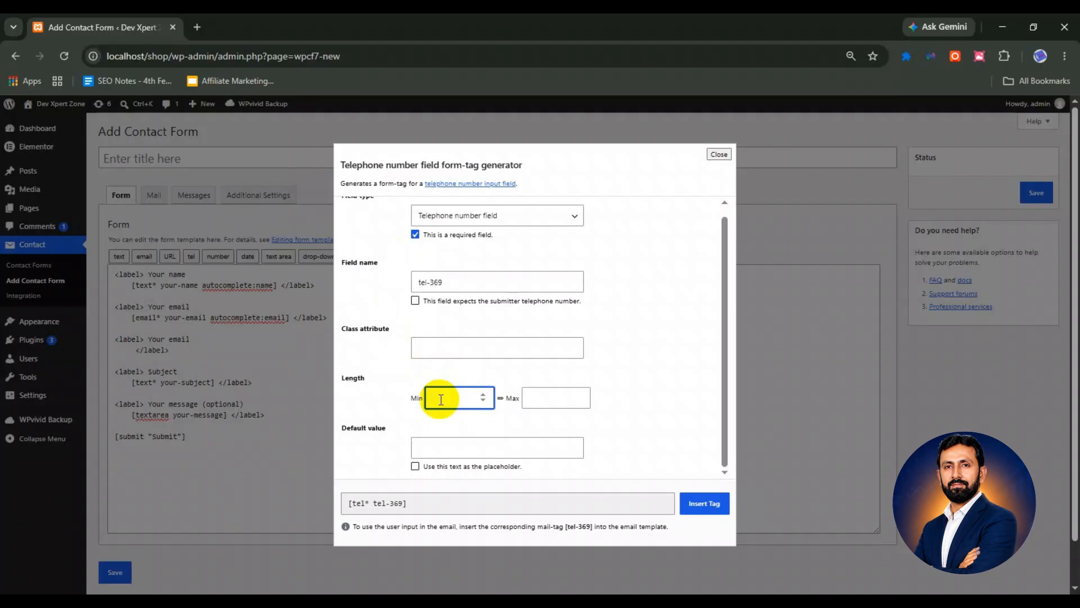
type("11")
key("Tab")
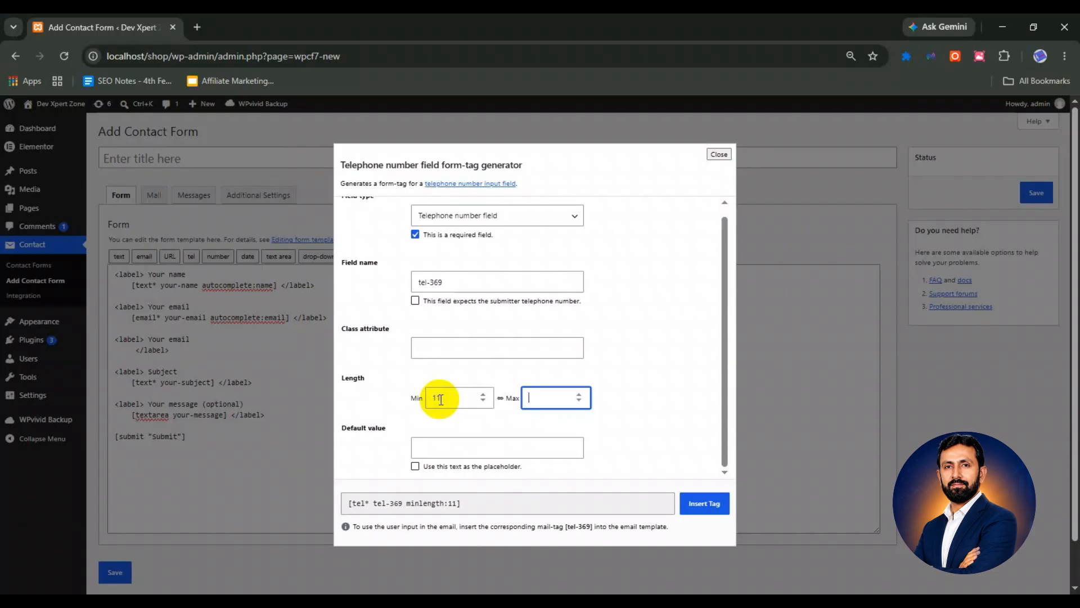
type("20")
key("Down")
left_click(468, 448)
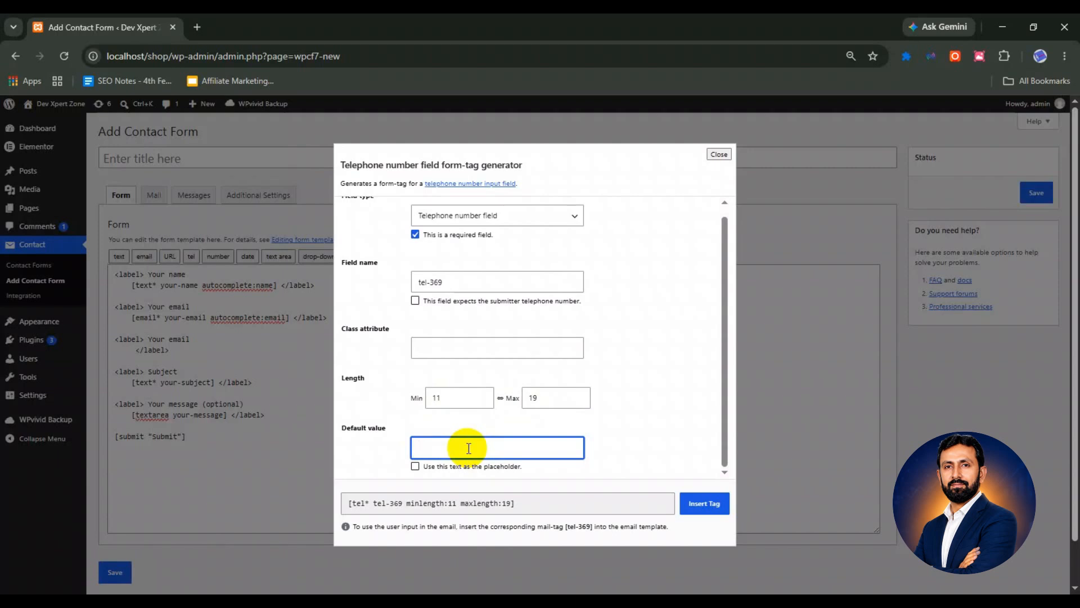
left_click(197, 27)
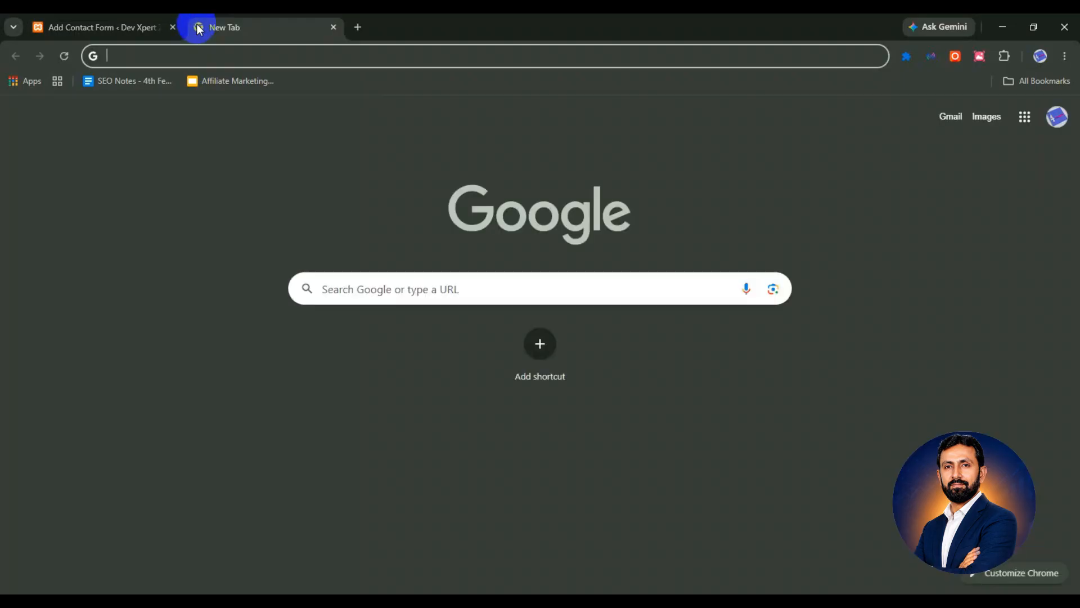
Load inmall.pk in the new tab, then return to the Add Contact Form tab
type("inm")
key("Return")
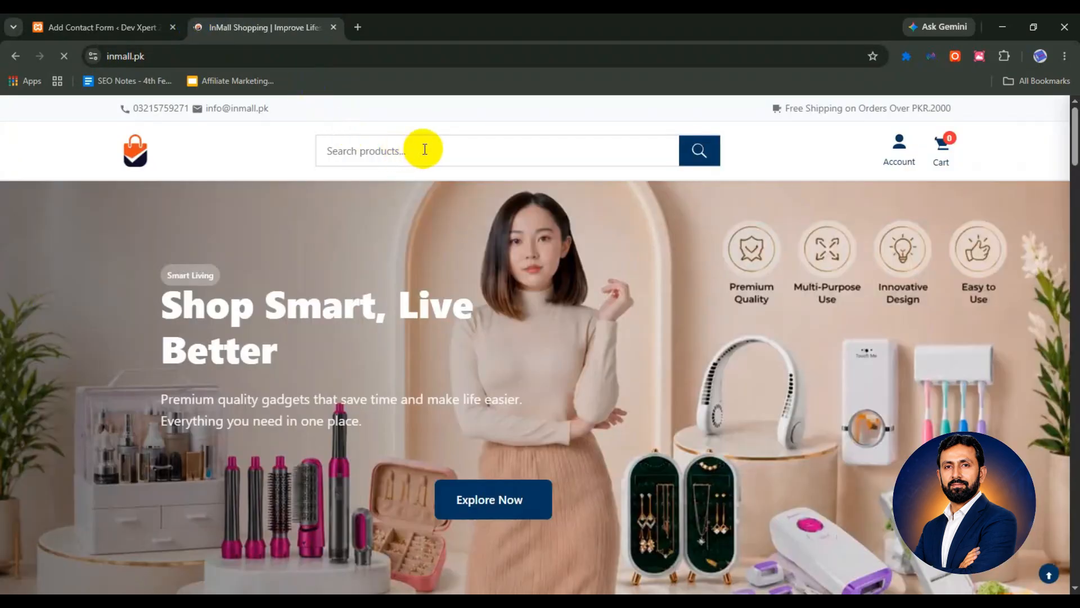
left_click(425, 149)
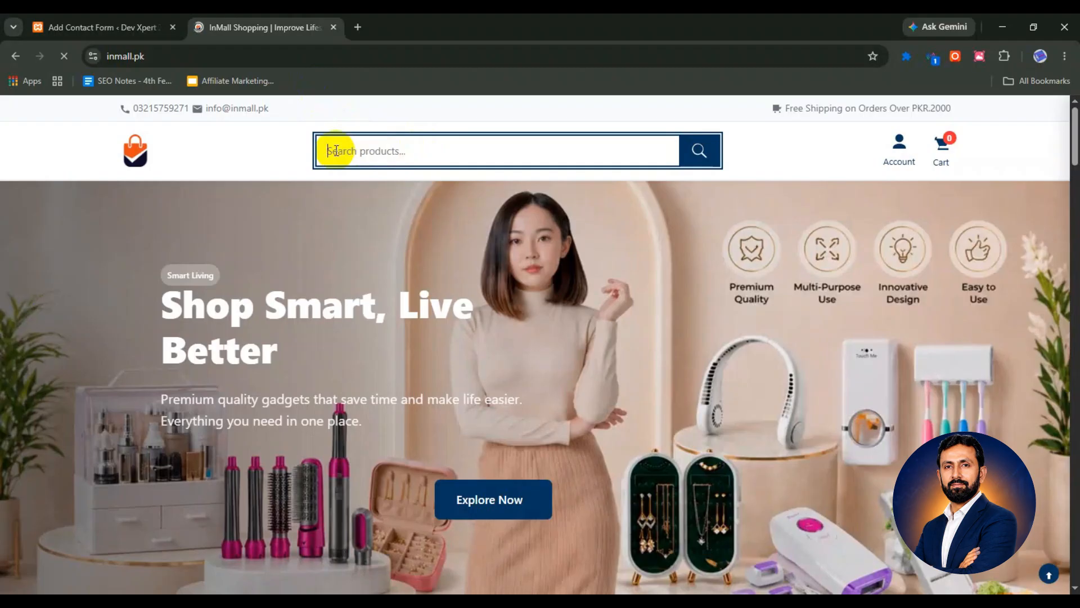
left_click(135, 25)
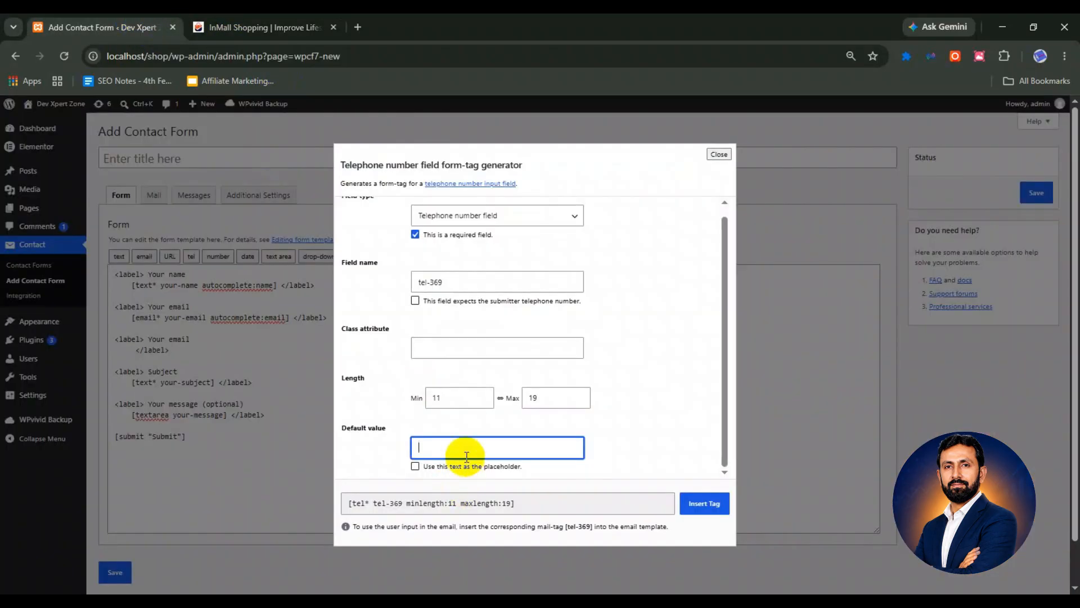
Give the tel tag a sample phone-number placeholder and insert it into the third label block
type("03211111111")
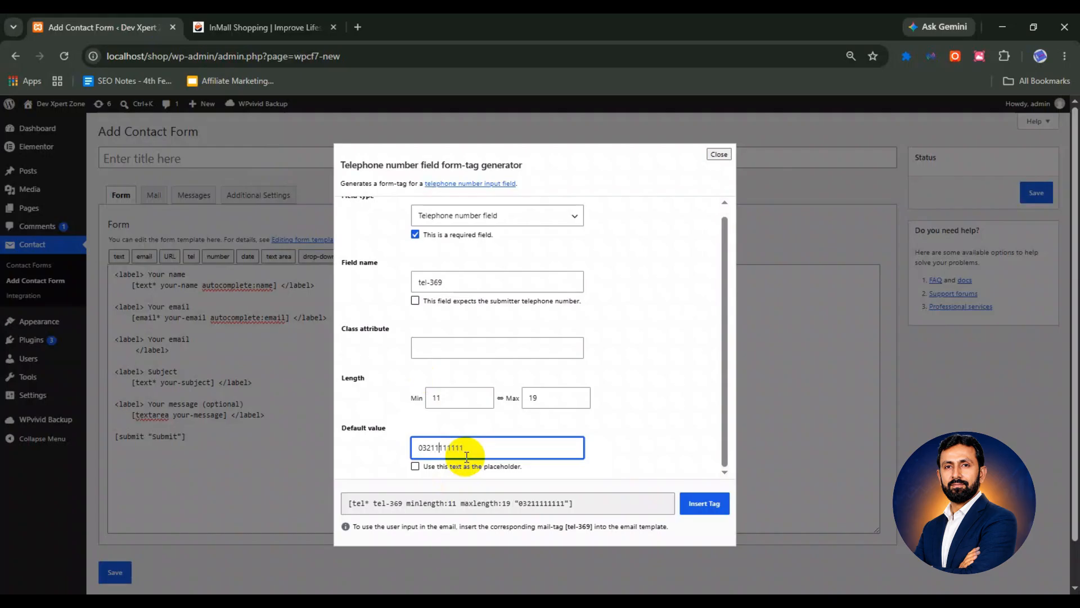
left_click(415, 467)
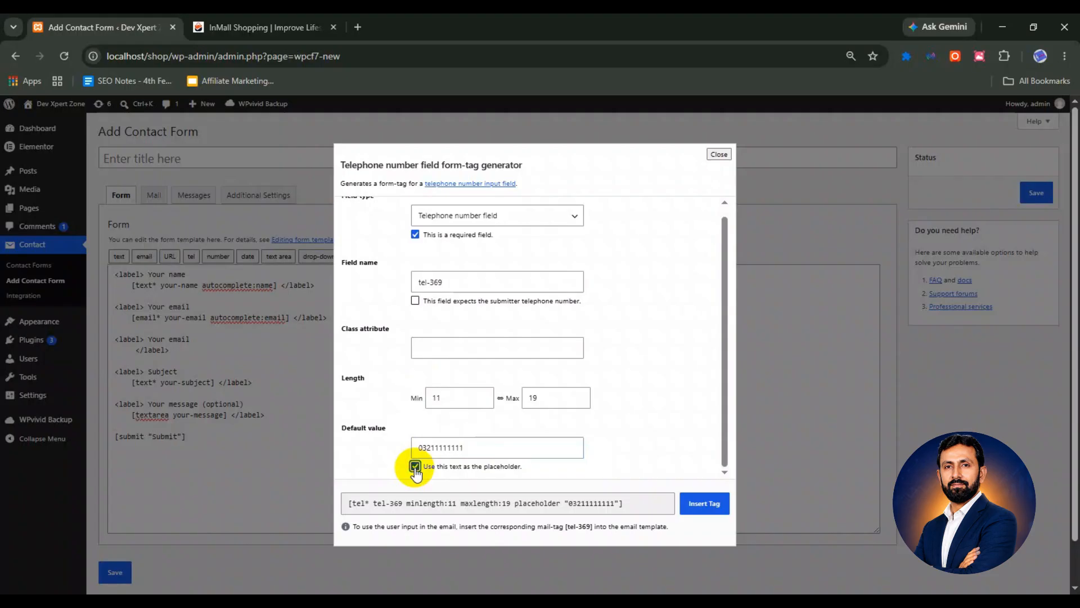
scroll(434, 433, "down", 1)
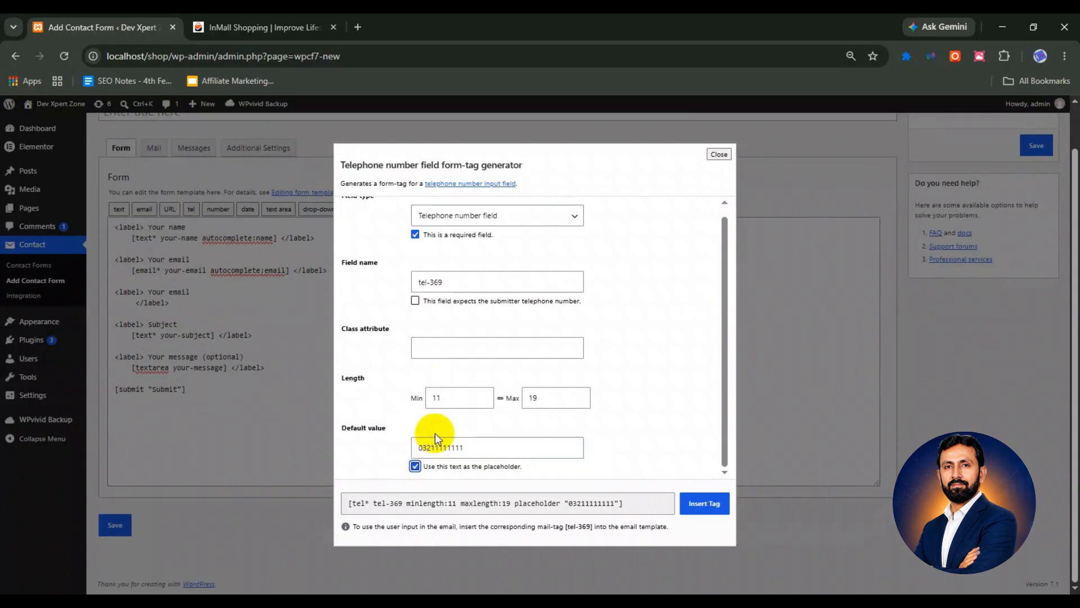
left_click(704, 504)
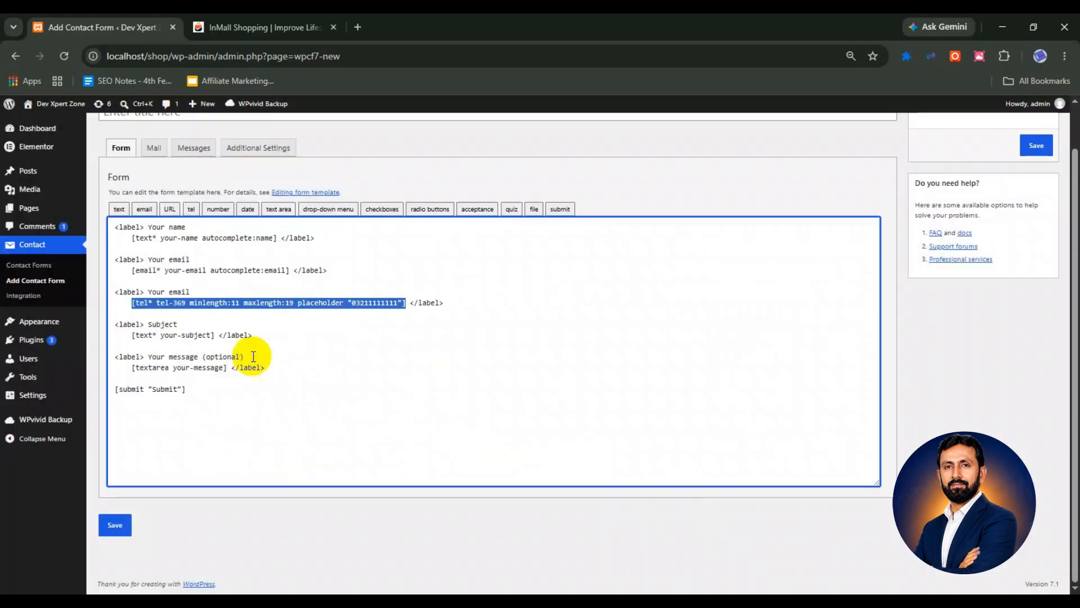
left_click(132, 304)
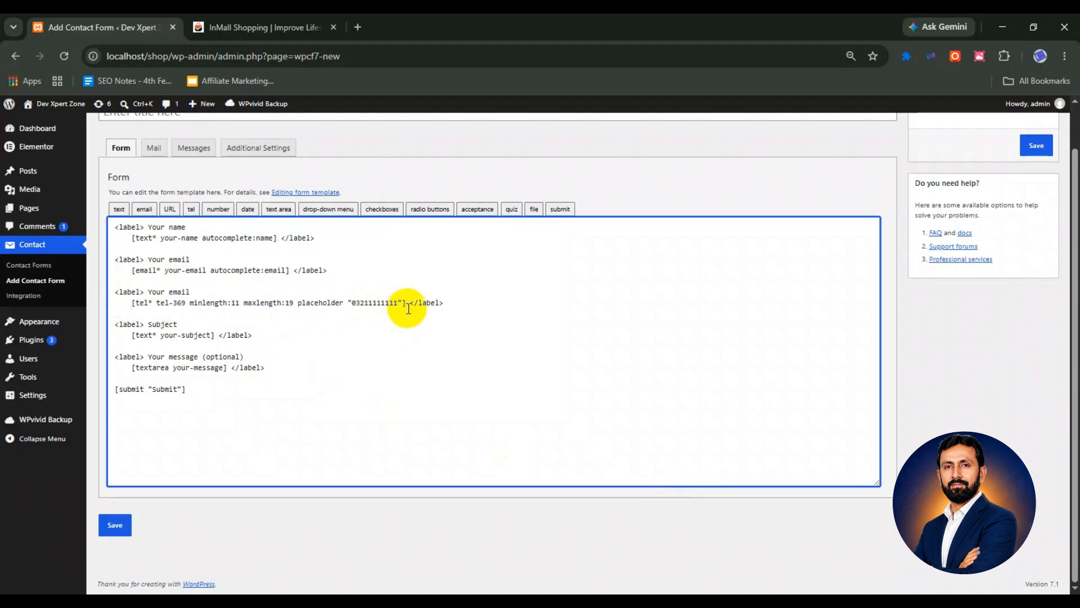
scroll(419, 337, "up", 1)
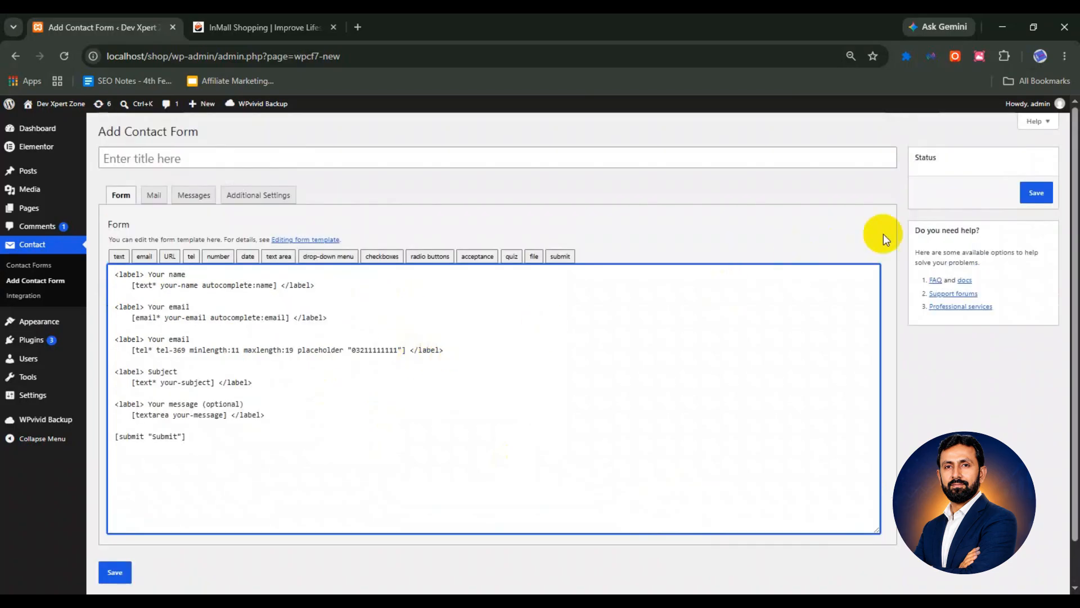
Save the Untitled form and copy its shortcode [contact-form-7 id="6755aa9" title="Untitled"]
left_click(1034, 194)
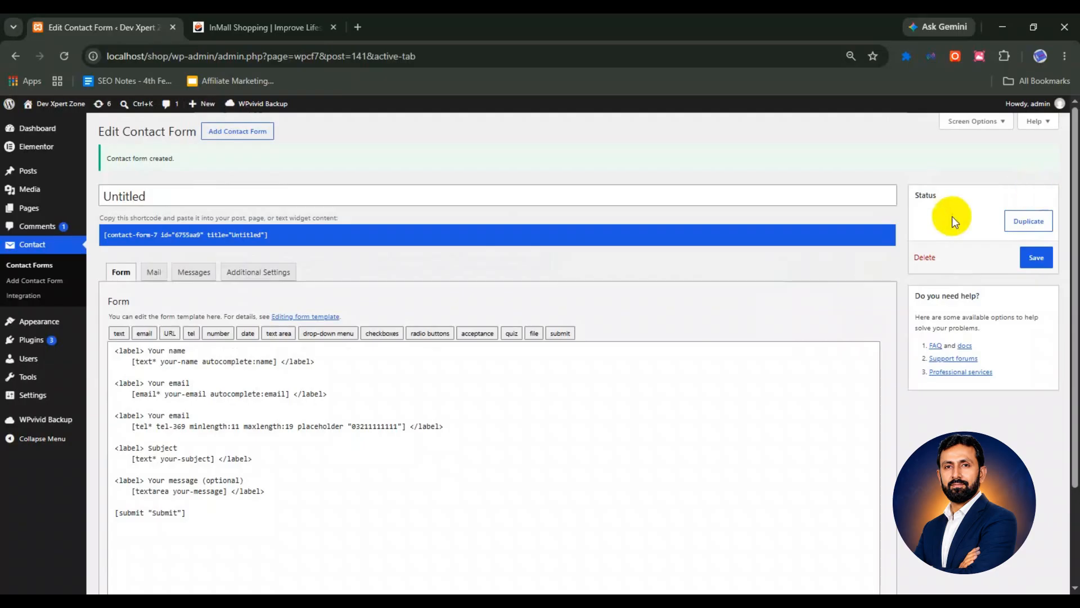
left_click(105, 235)
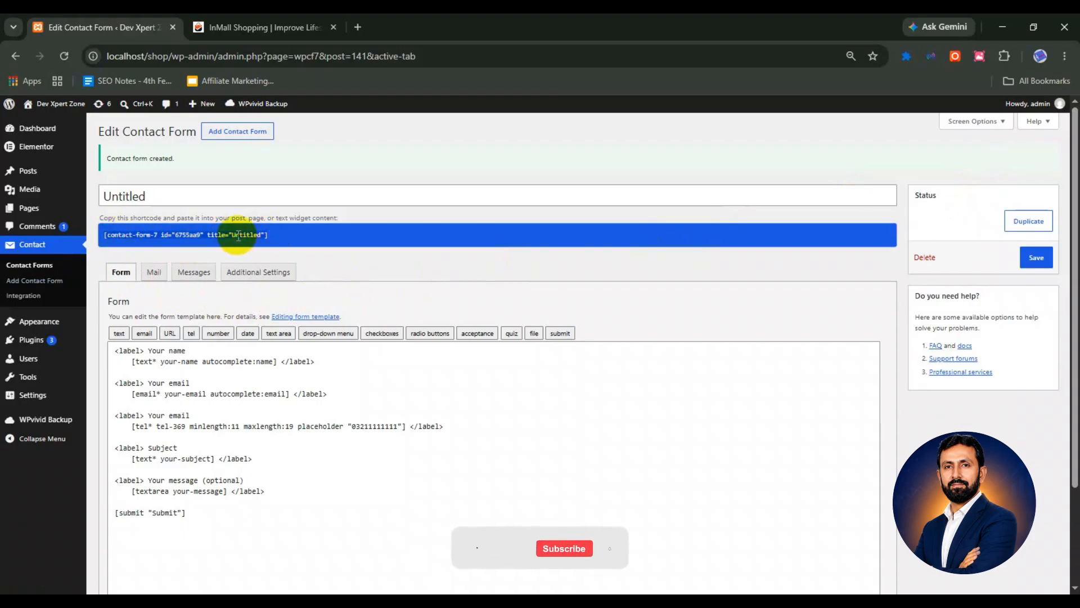
right_click(239, 235)
left_click(254, 281)
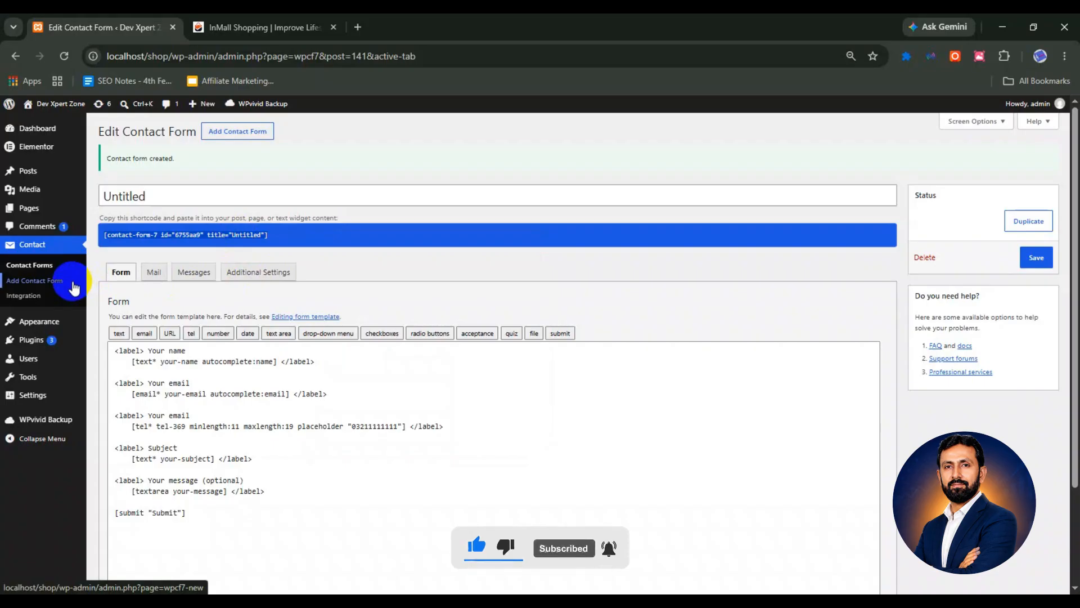
Copy the Untitled form's shortcode from the Contact Forms list and go to All Pages
left_click(45, 269)
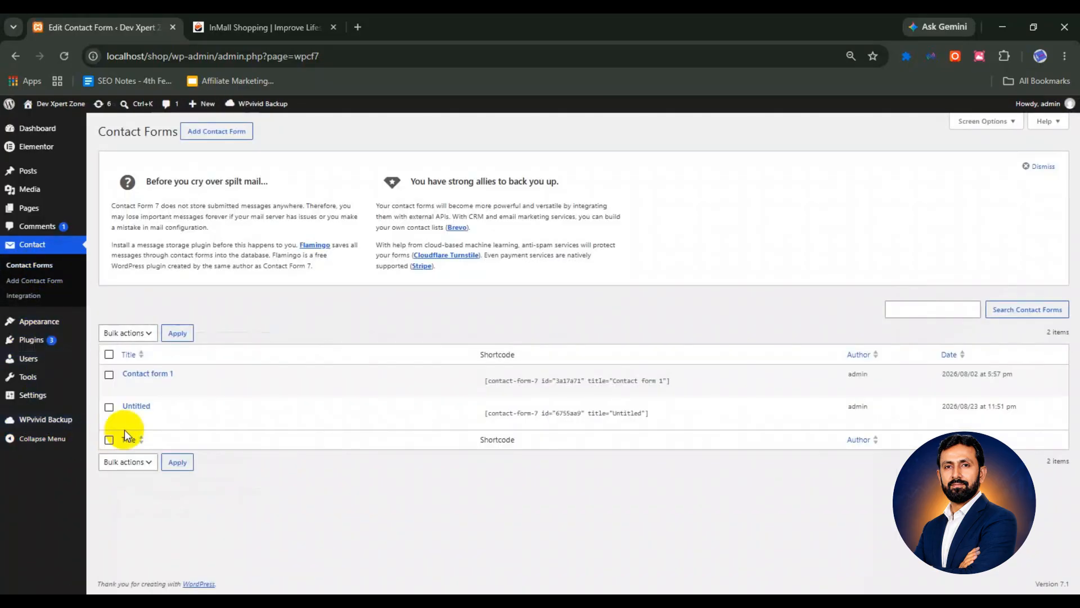
left_click_drag(484, 412, 654, 410)
right_click(625, 411)
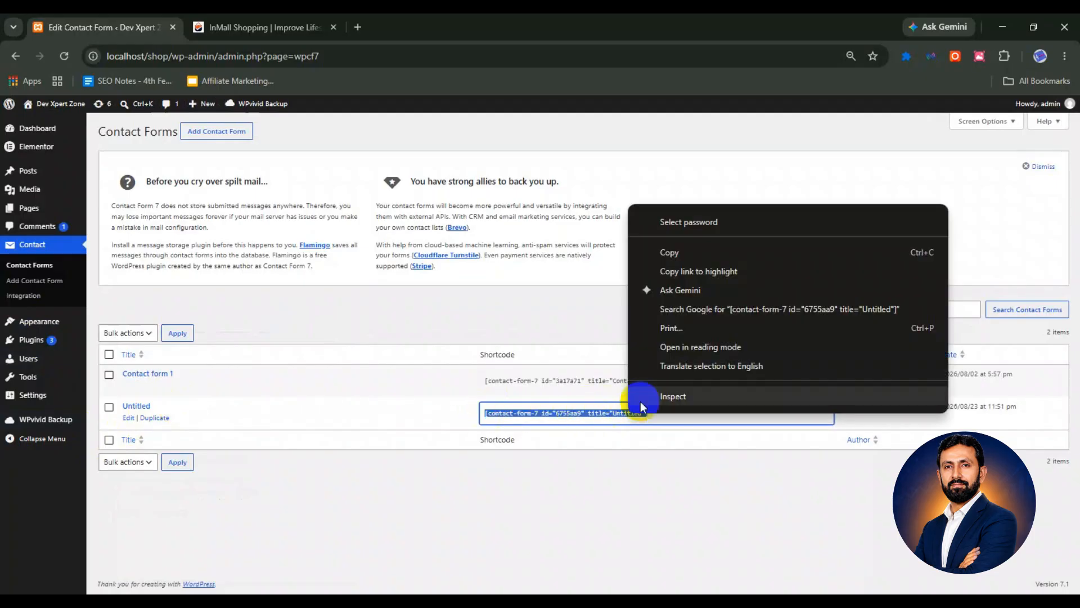
left_click(666, 250)
mouse_move(38, 213)
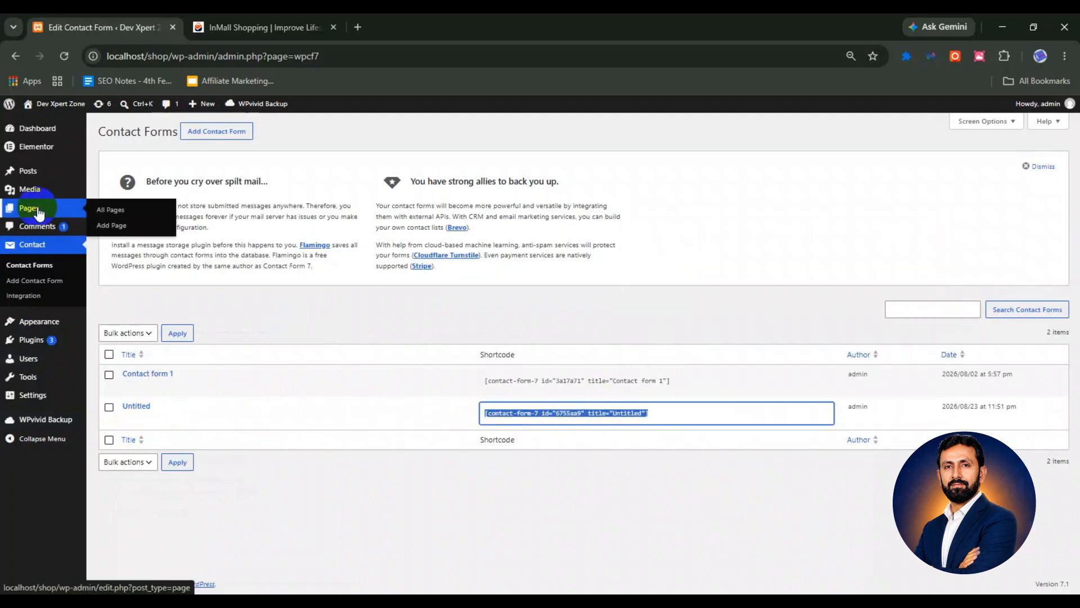
left_click(110, 210)
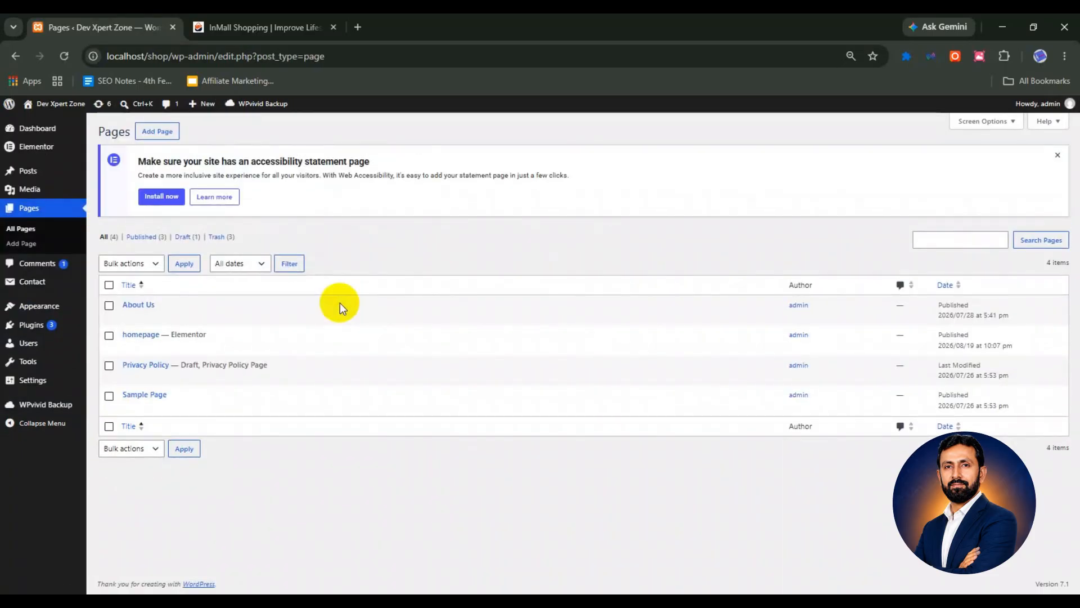
Create a page titled 'contact' holding the pasted shortcode, set No Sidebar, and publish it
left_click(159, 134)
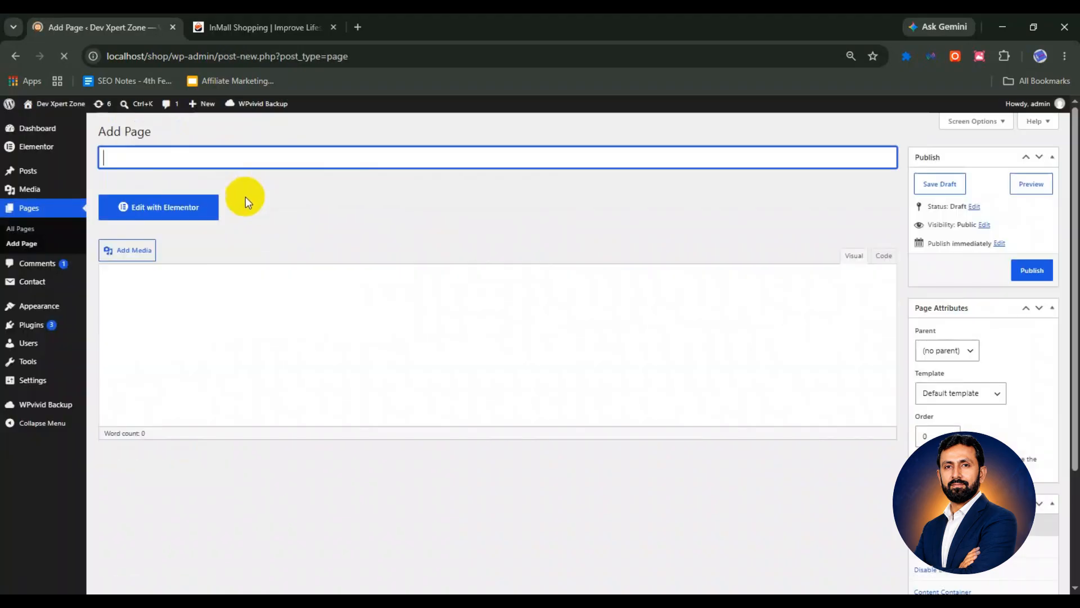
type("cta")
type("tact")
left_click(253, 333)
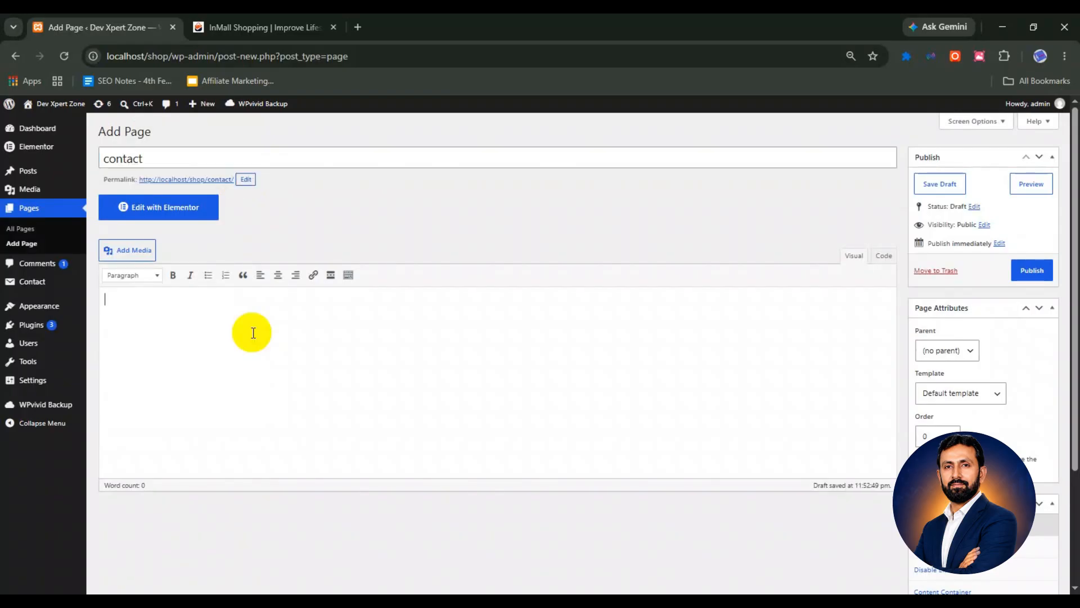
key("ctrl+v")
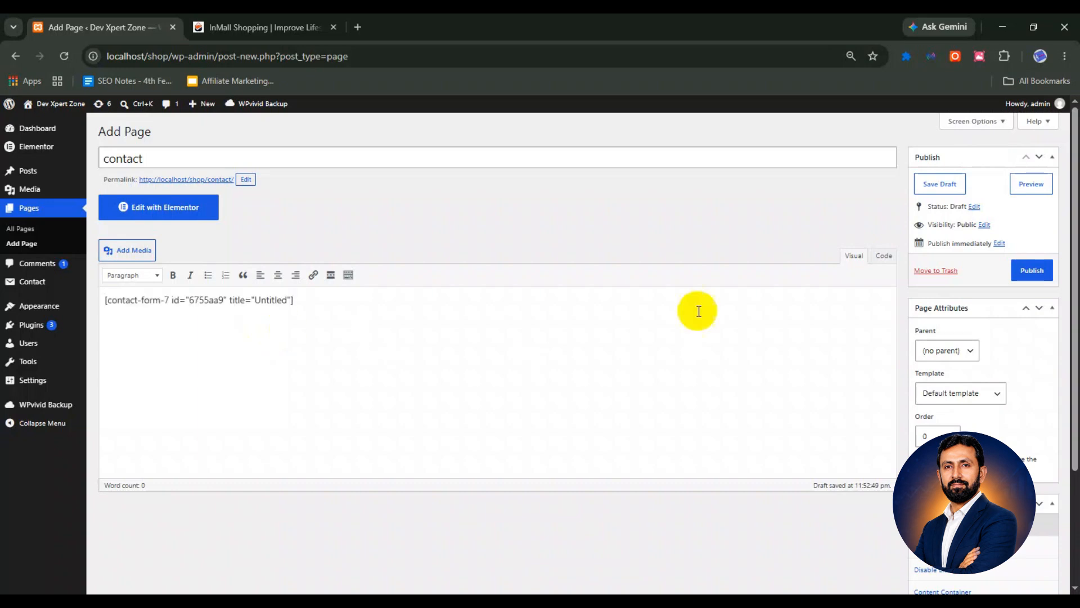
left_click(1032, 271)
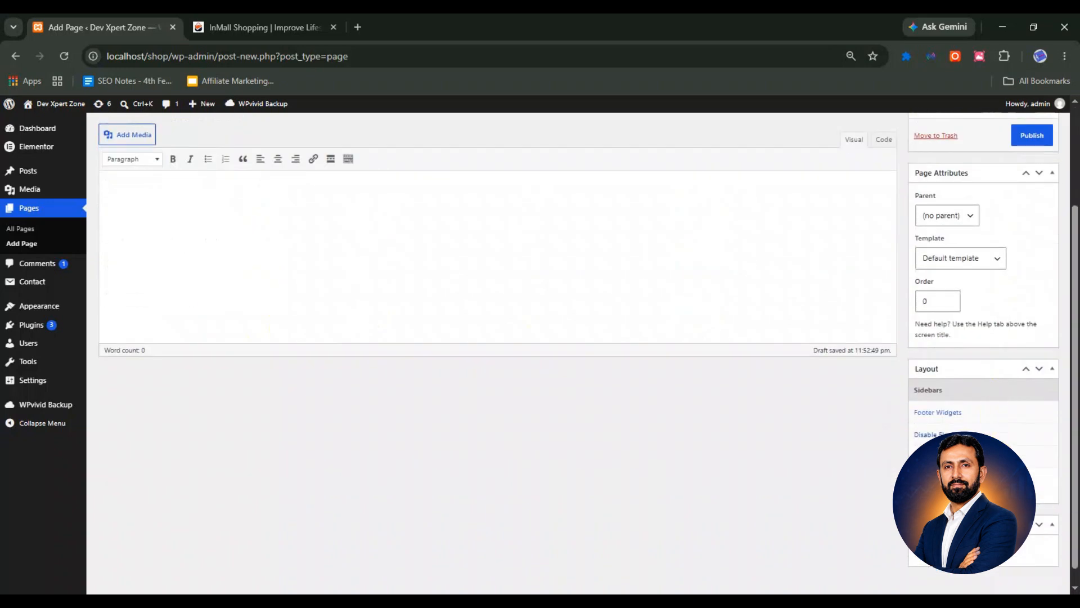
left_click(956, 483)
left_click(943, 420)
scroll(936, 415, "up", 3)
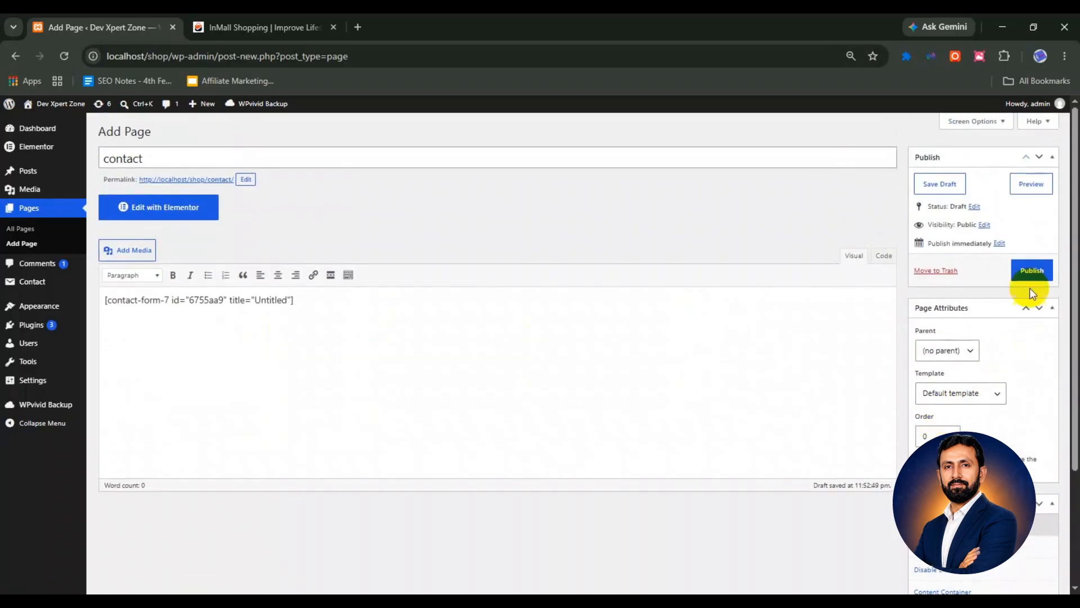
left_click(1032, 271)
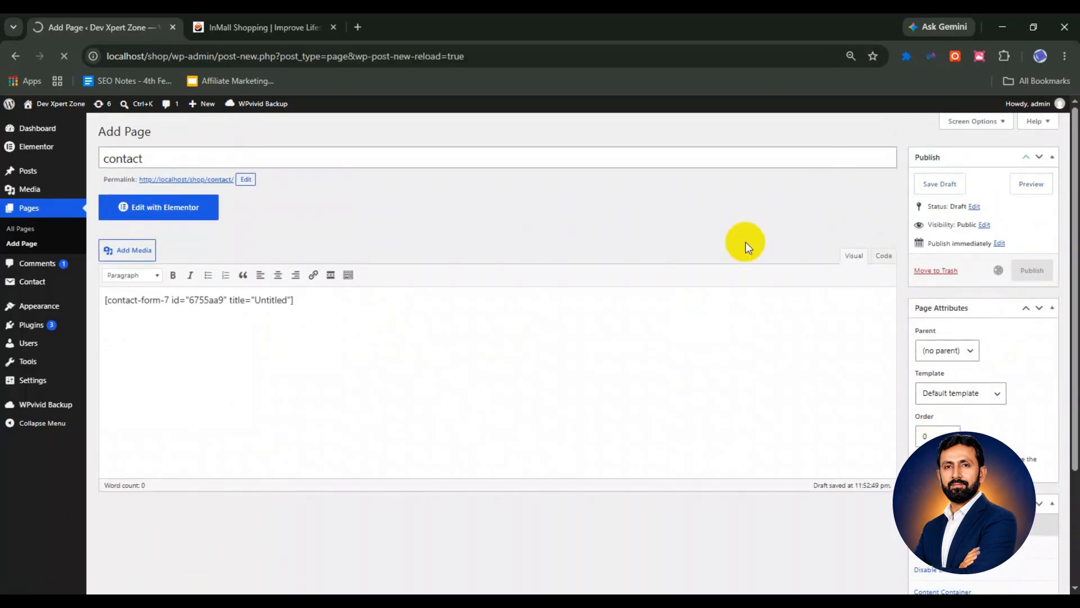
Preview the contact page and fill its form with autofilled details, subject Hello, message 'testing'
left_click(1010, 225)
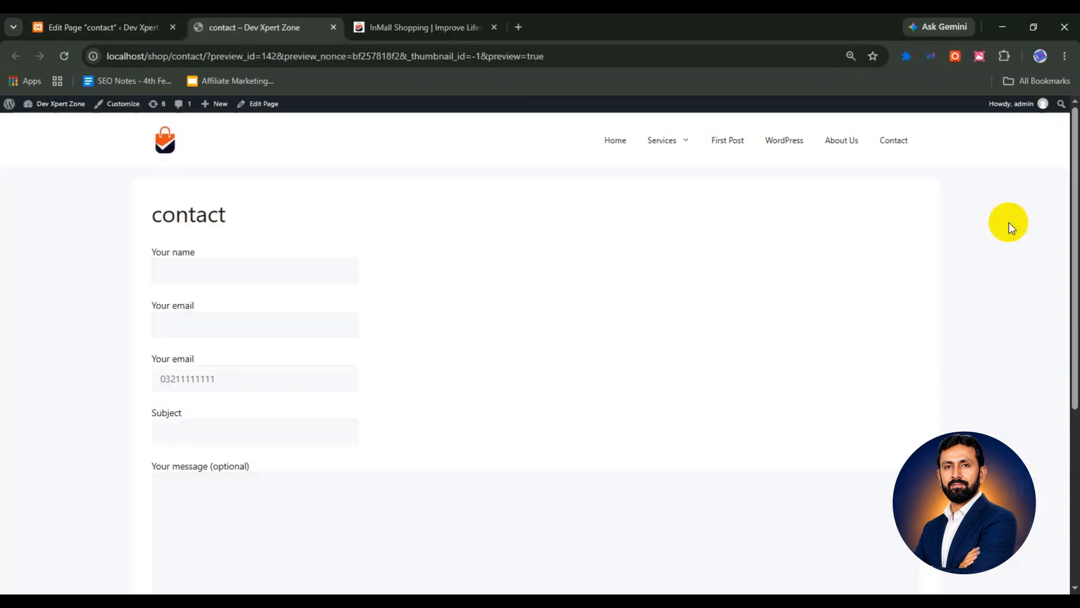
scroll(717, 264, "down", 1)
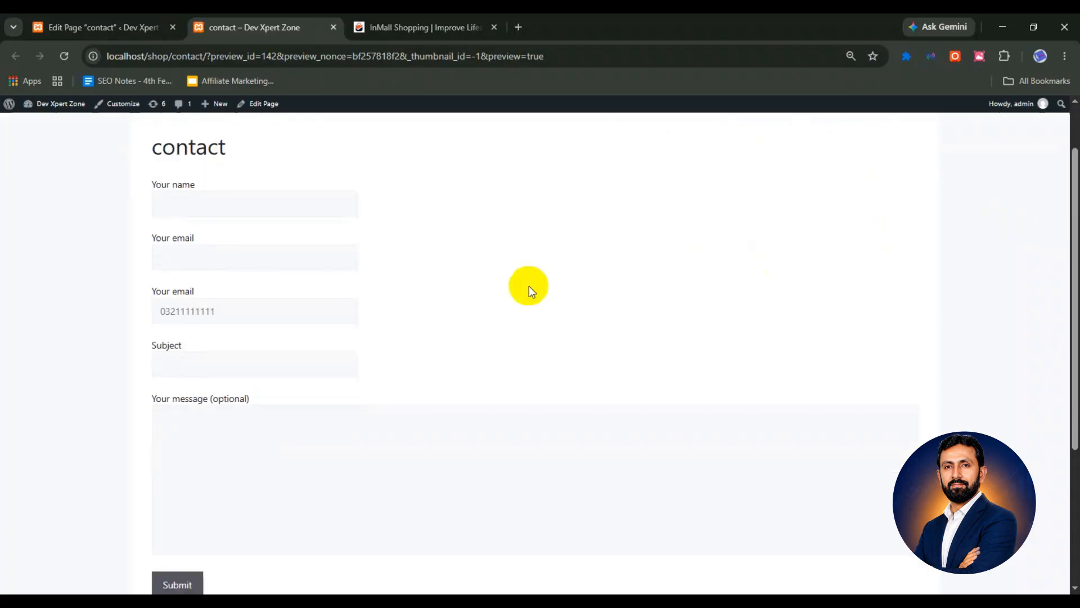
left_click(190, 201)
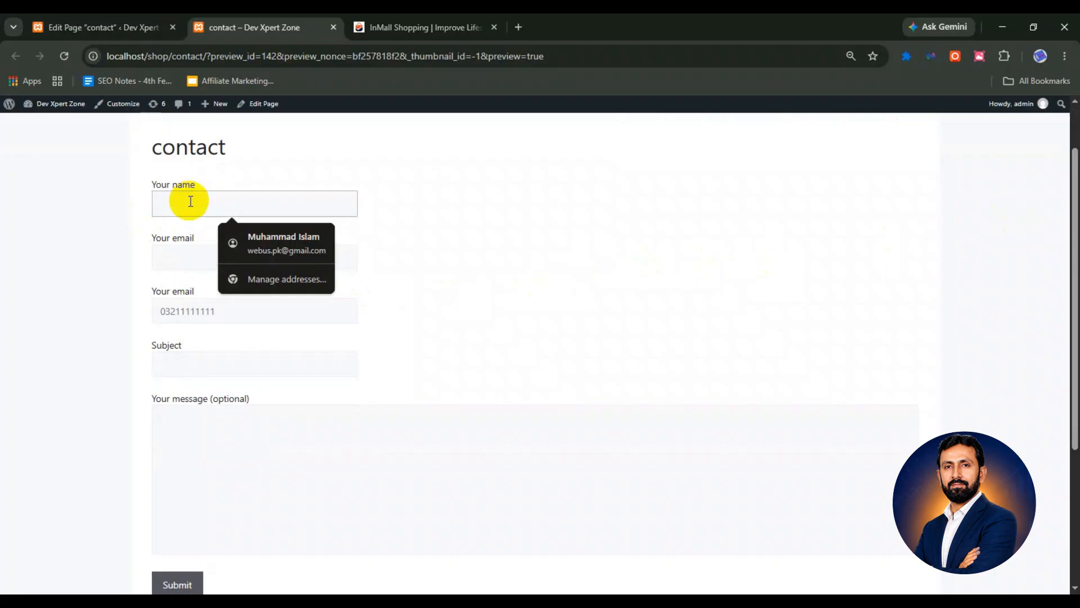
left_click(276, 243)
left_click(241, 366)
left_click(241, 400)
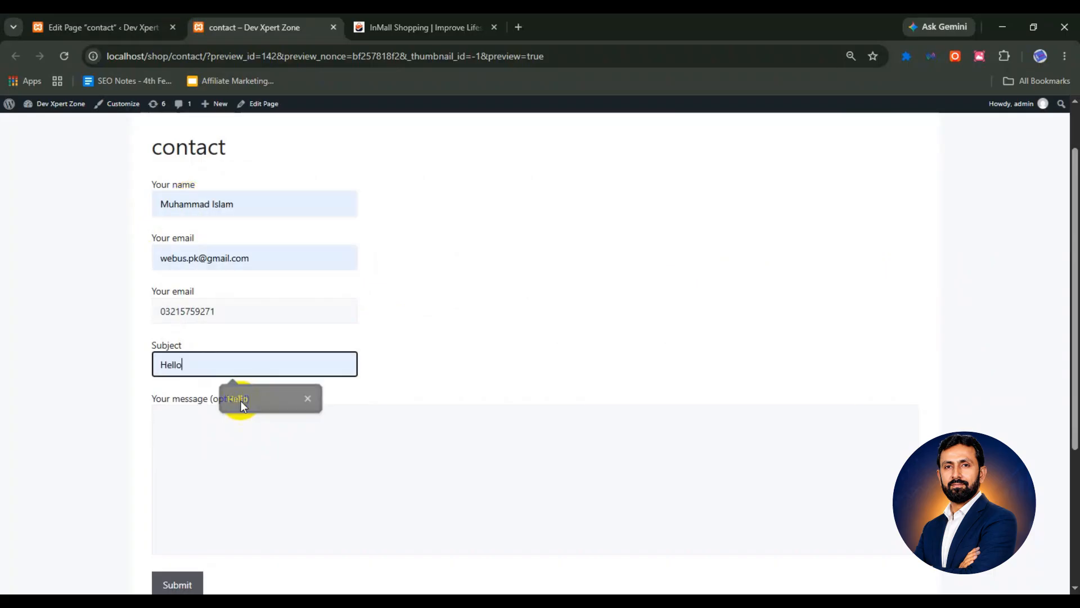
left_click(230, 445)
type("test")
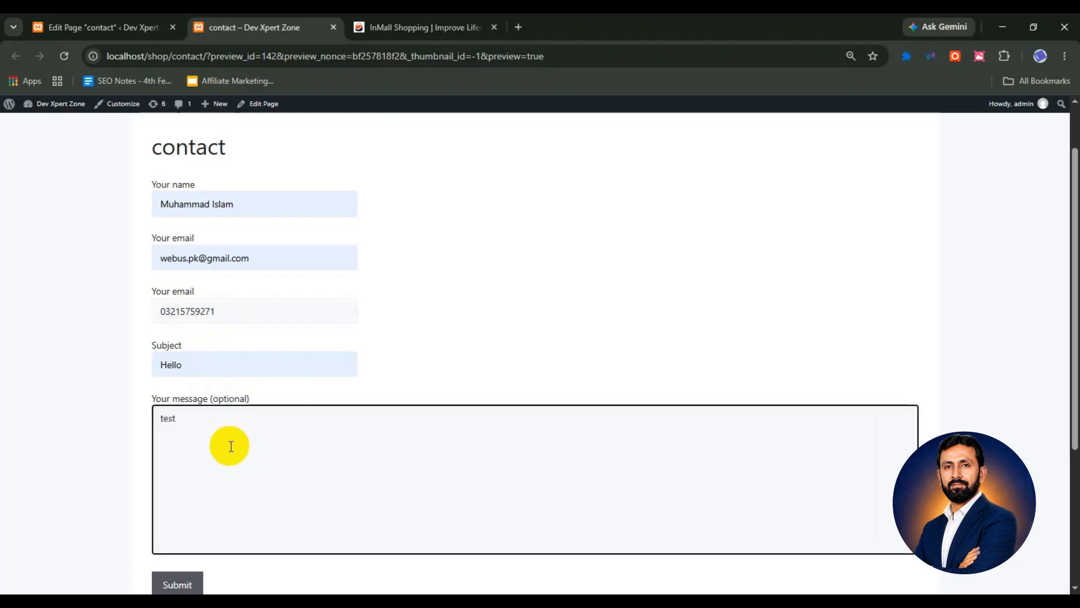
type("ing")
scroll(230, 447, "down", 1)
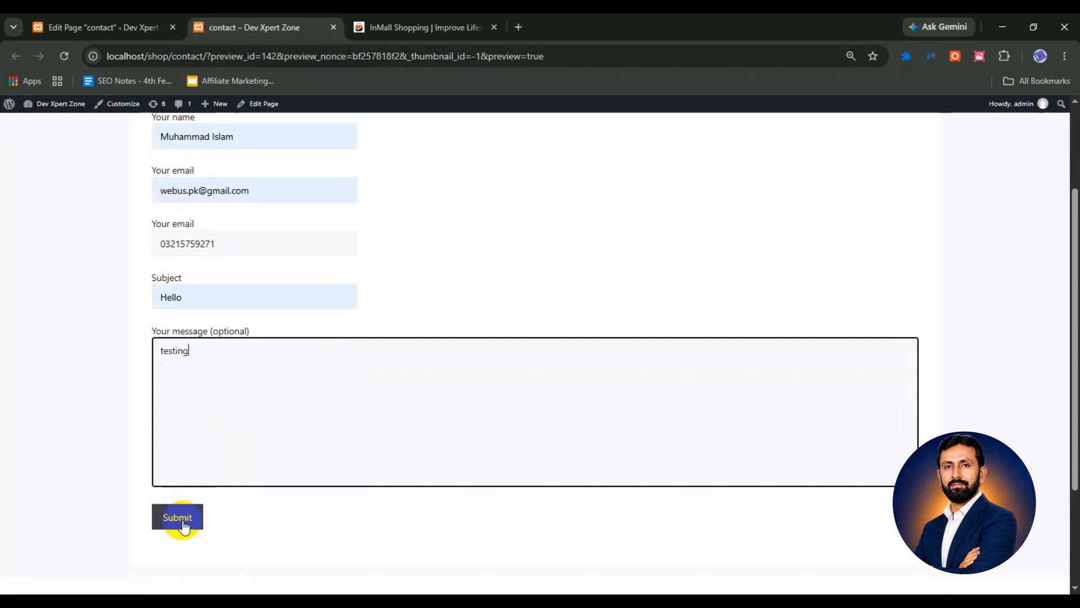
Submit the filled-in test message from the contact form preview
left_click(184, 524)
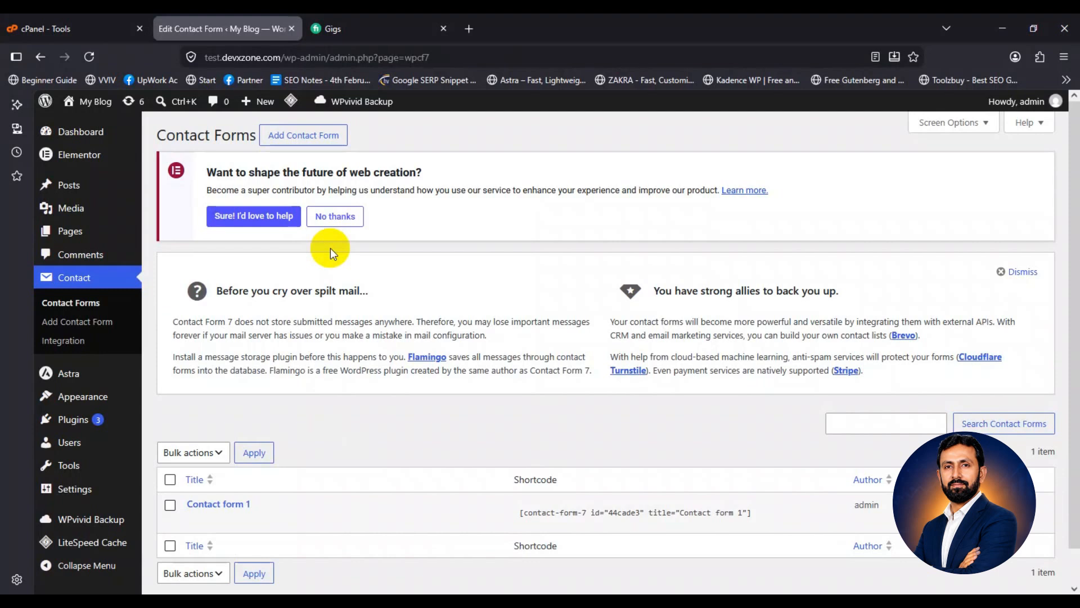
Start a new contact form and open the contact page's editor in the other browser
left_click(301, 143)
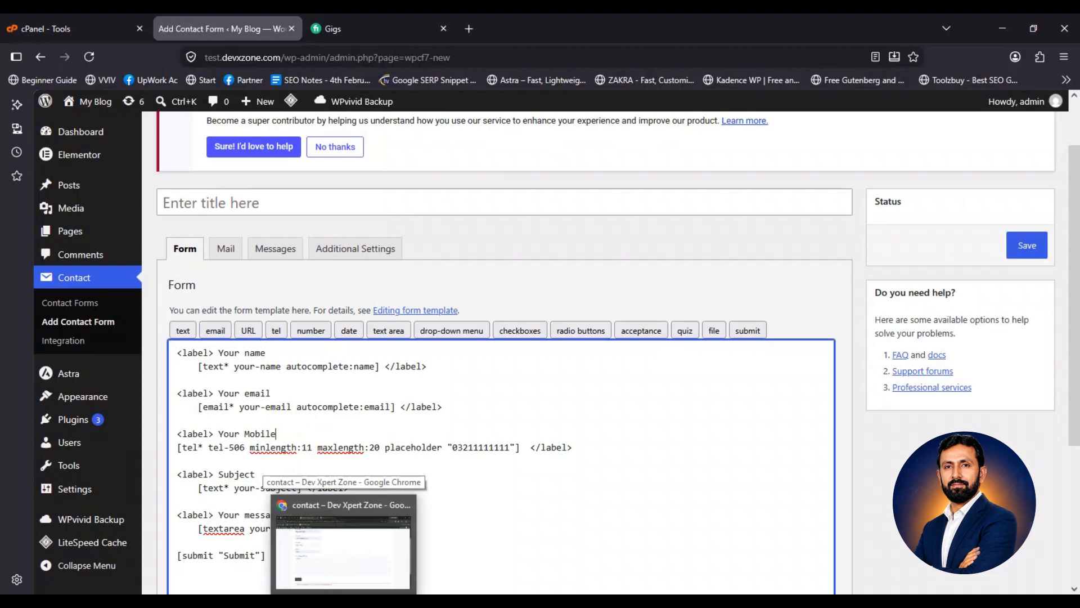
left_click(343, 543)
left_click(116, 28)
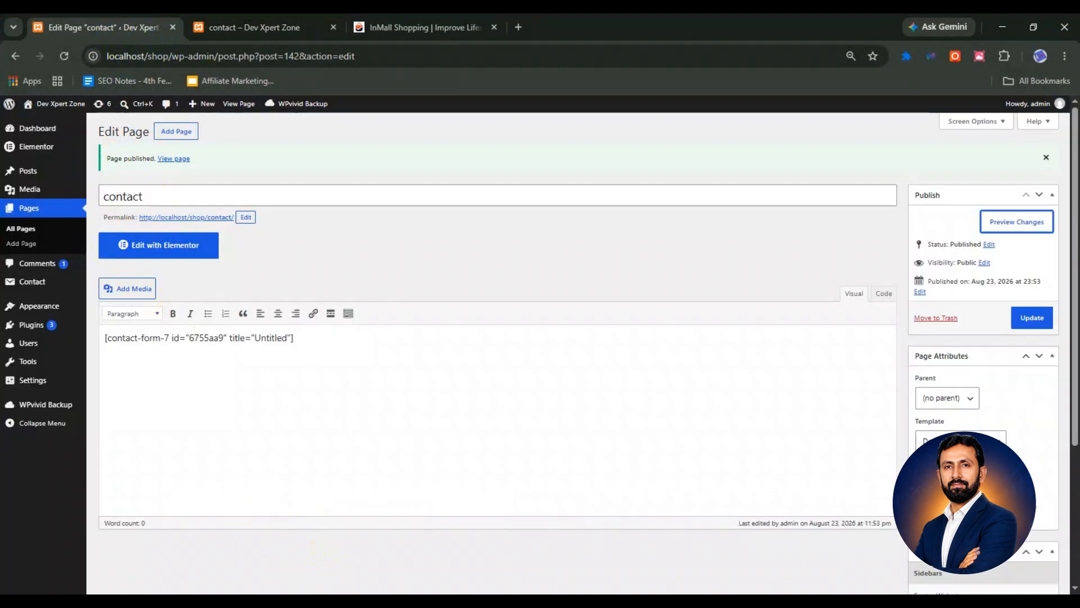
left_click(397, 599)
Review the email and Your Mobile lines of the form template, then save the form
left_click(179, 393)
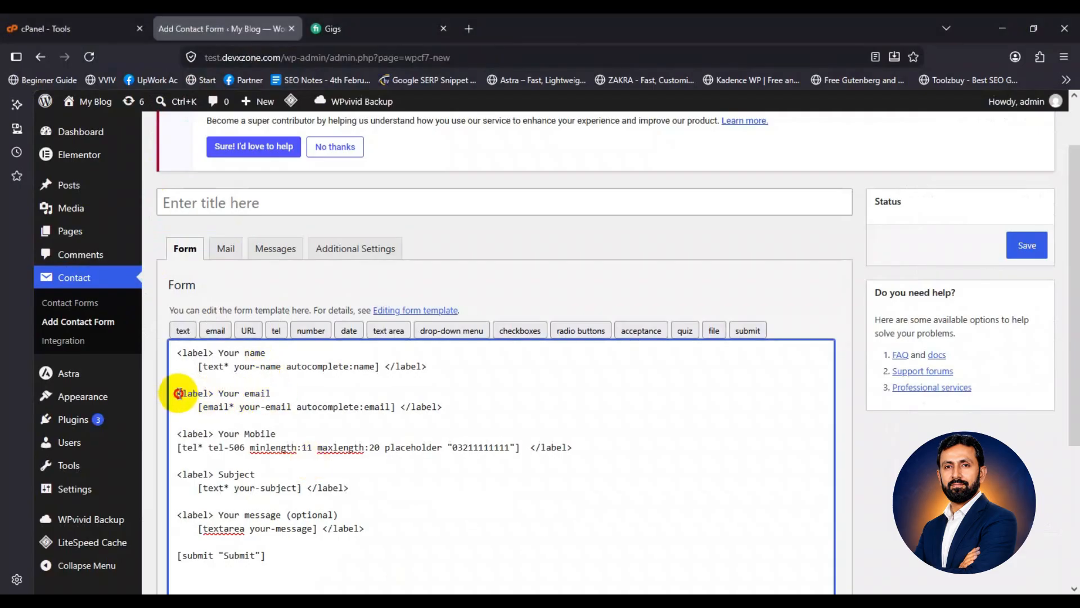
left_click_drag(179, 394, 442, 408)
left_click(295, 394)
left_click_drag(274, 393, 178, 395)
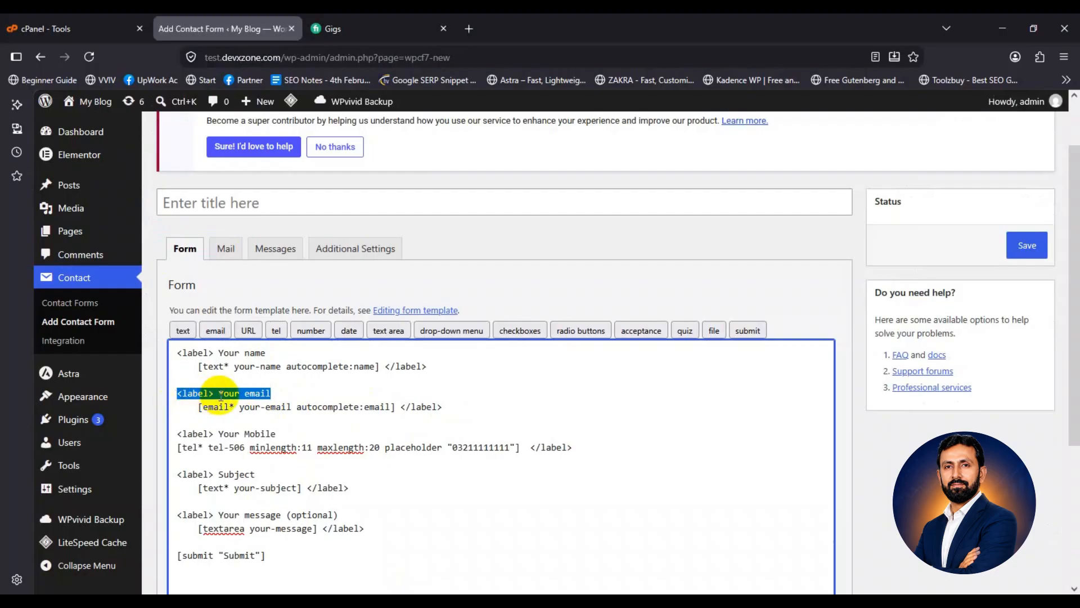
left_click(212, 434)
left_click_drag(214, 434, 280, 435)
left_click(223, 434)
left_click(284, 435)
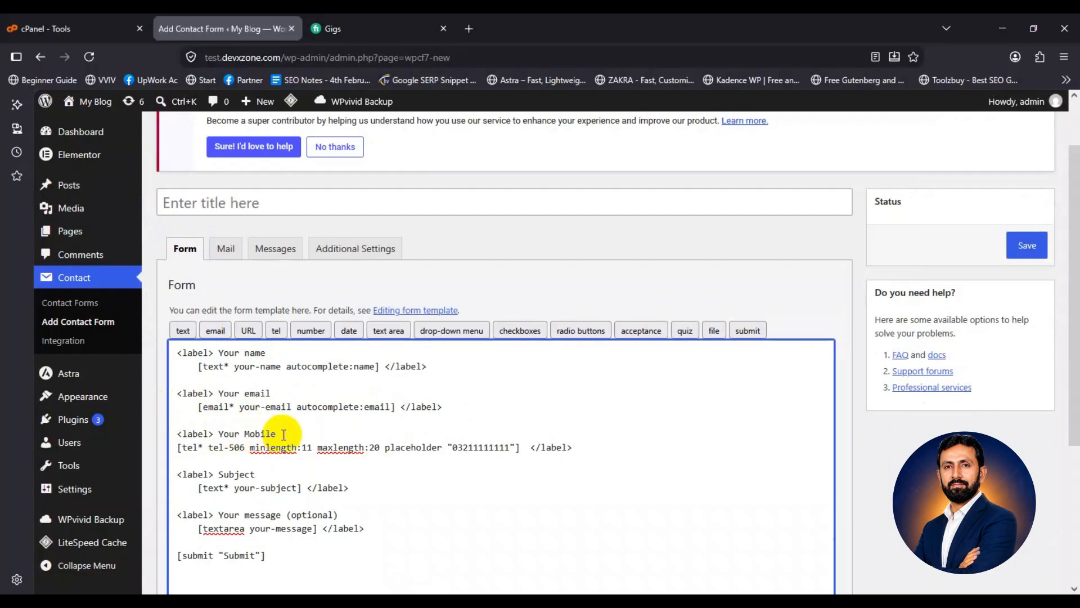
scroll(556, 512, "down", 2)
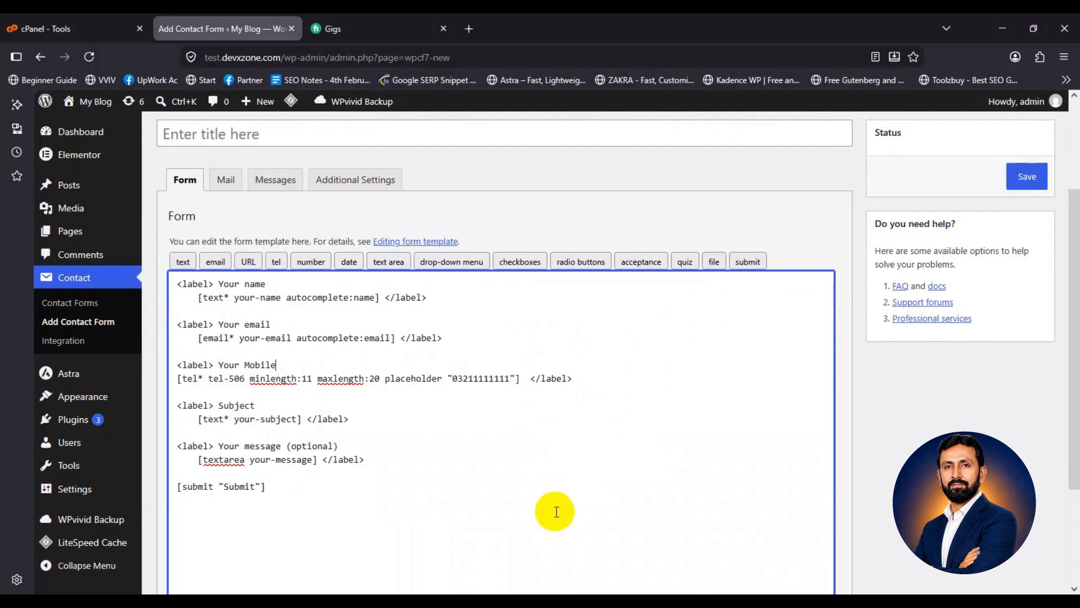
left_click(1026, 176)
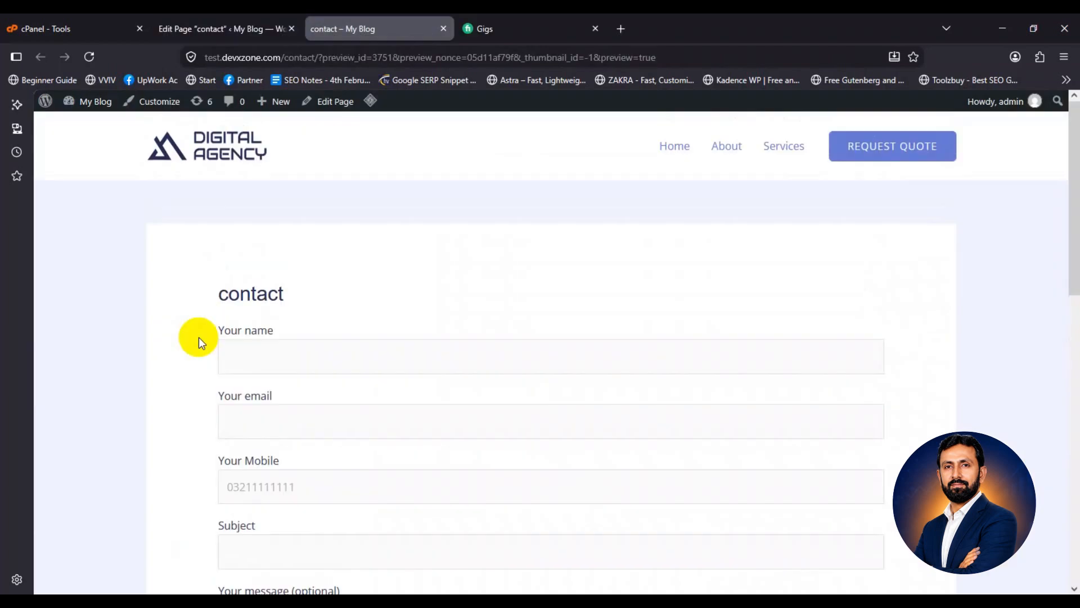
Fill the contact form's name and e-mail from suggestions and enter a mobile number
scroll(215, 319, "down", 3)
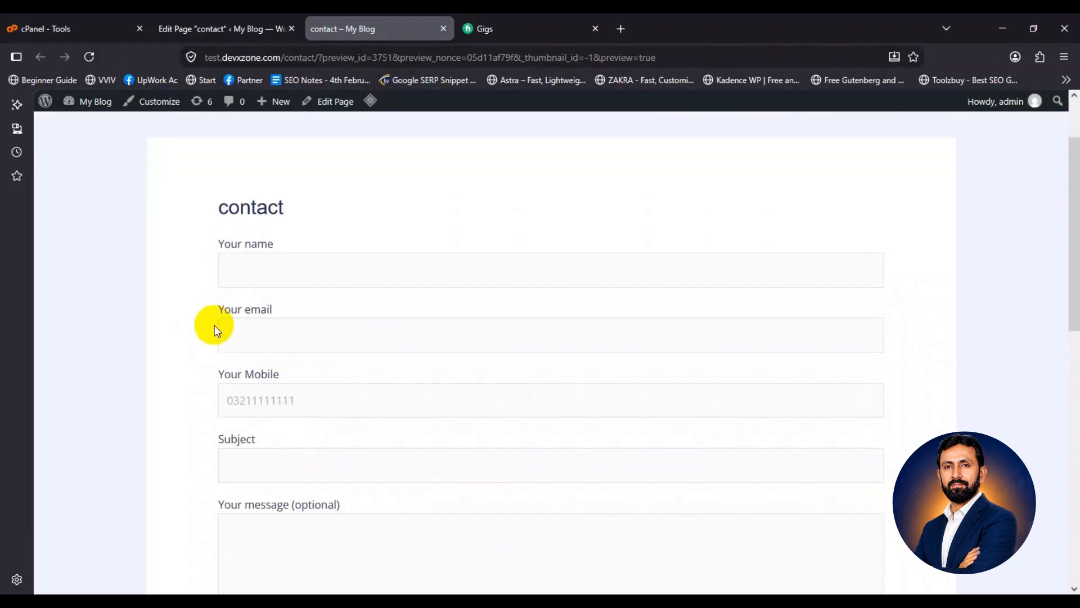
left_click(279, 214)
left_click(279, 254)
left_click(275, 282)
left_click(280, 319)
left_click(285, 350)
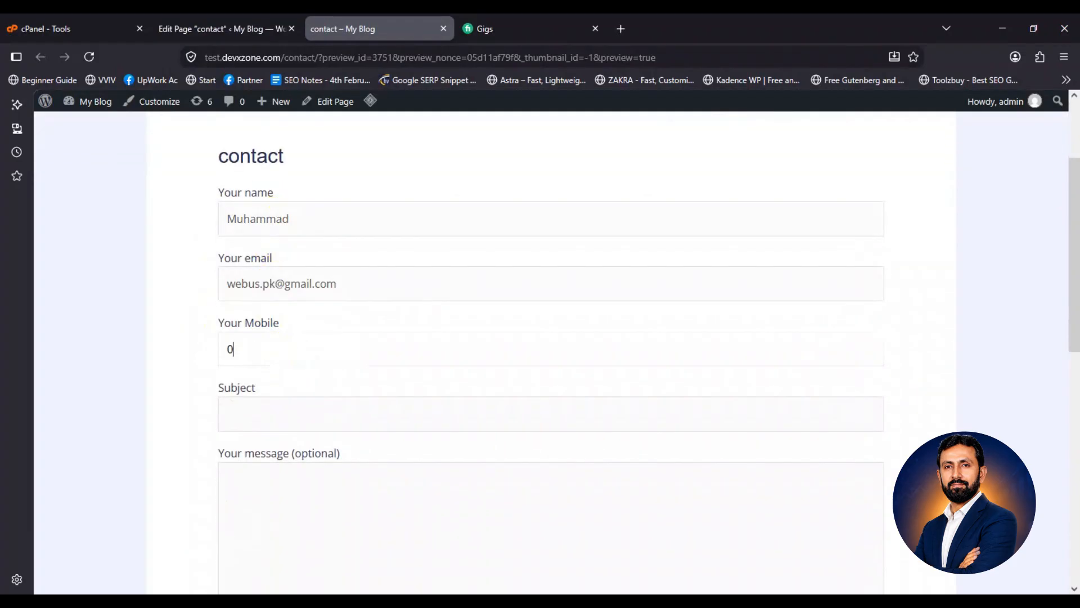
Enter subject 'test' and message 'testing', then submit the form
key("Tab")
type("test")
key("Tab")
type("testing")
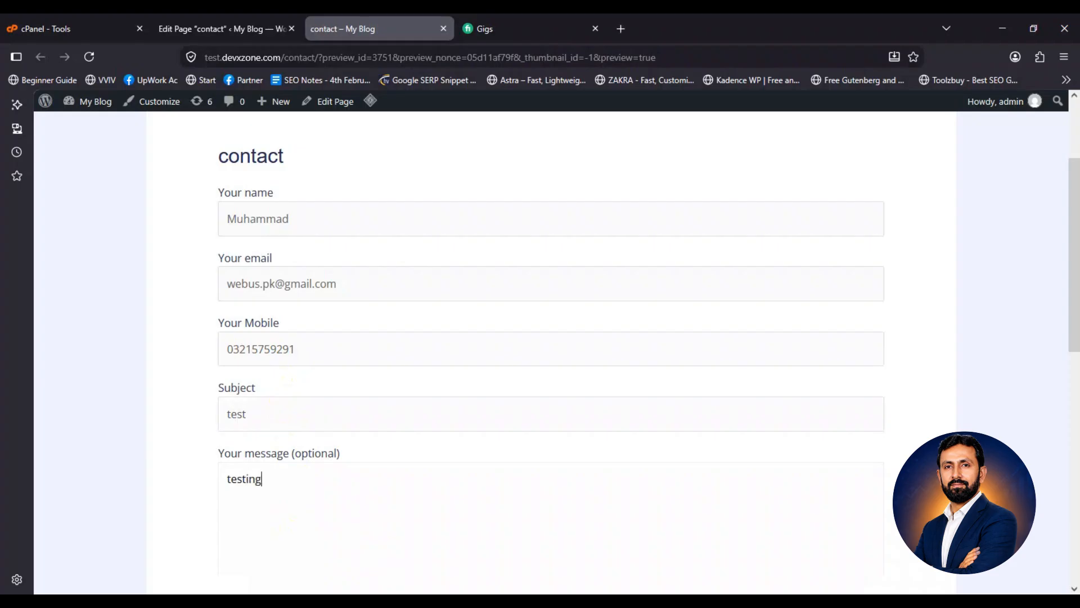
scroll(288, 520, "down", 1)
scroll(289, 519, "down", 4)
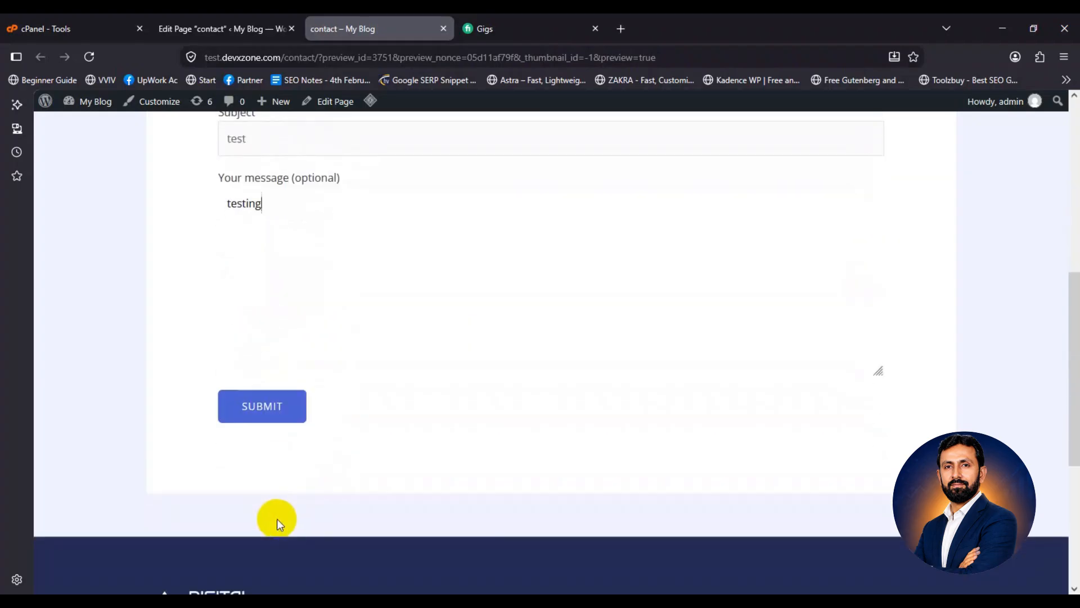
left_click(275, 411)
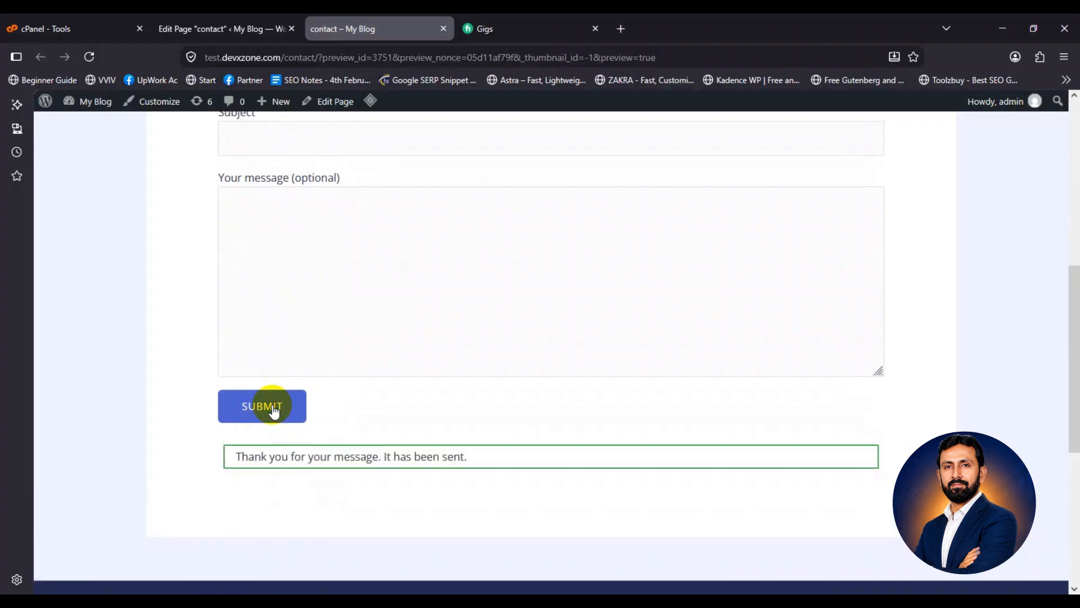
scroll(205, 238, "up", 5)
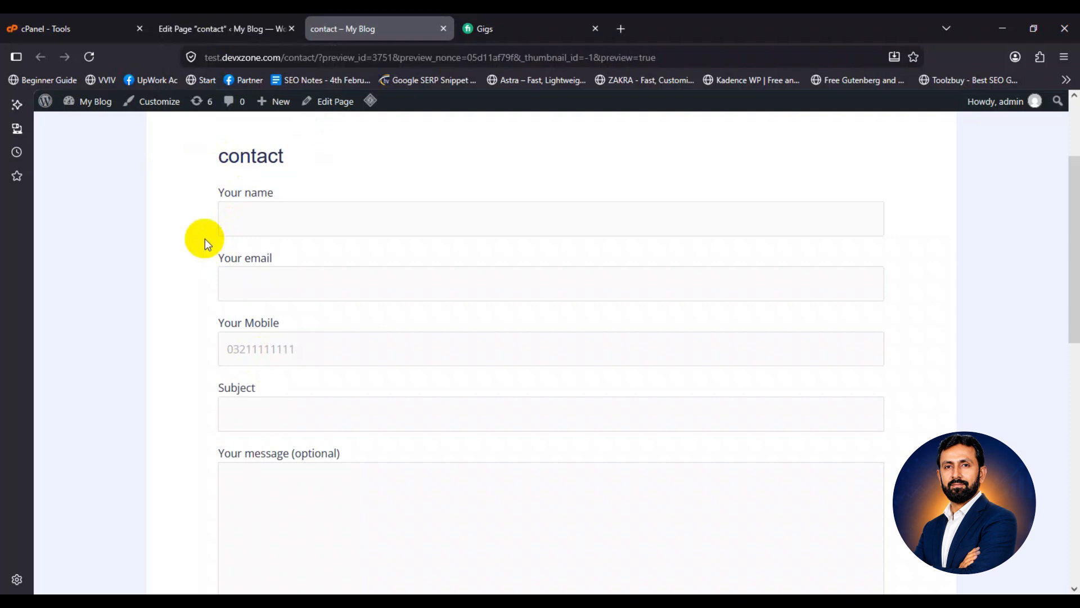
Open Settings > General and inspect the Administration Email Address field
key("ctrl+shift+Tab")
mouse_move(90, 471)
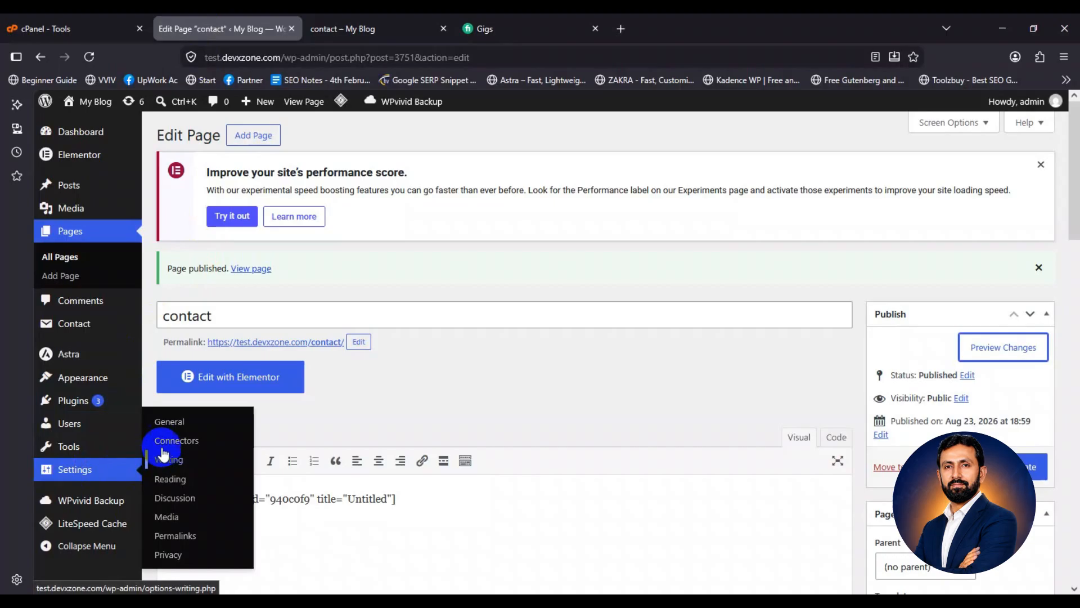
left_click(170, 426)
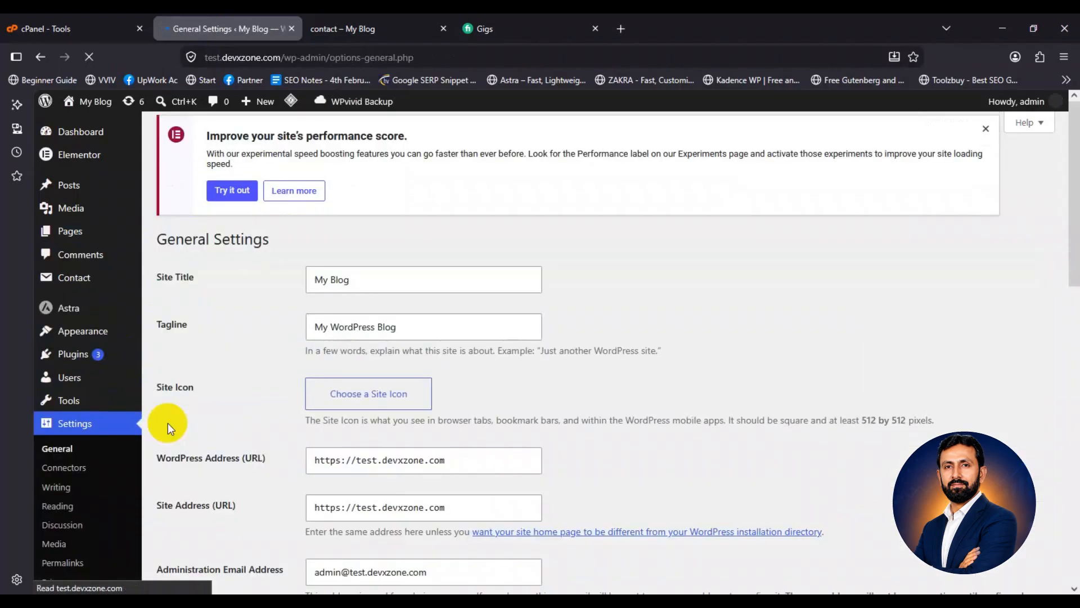
scroll(168, 423, "down", 4)
left_click(429, 358)
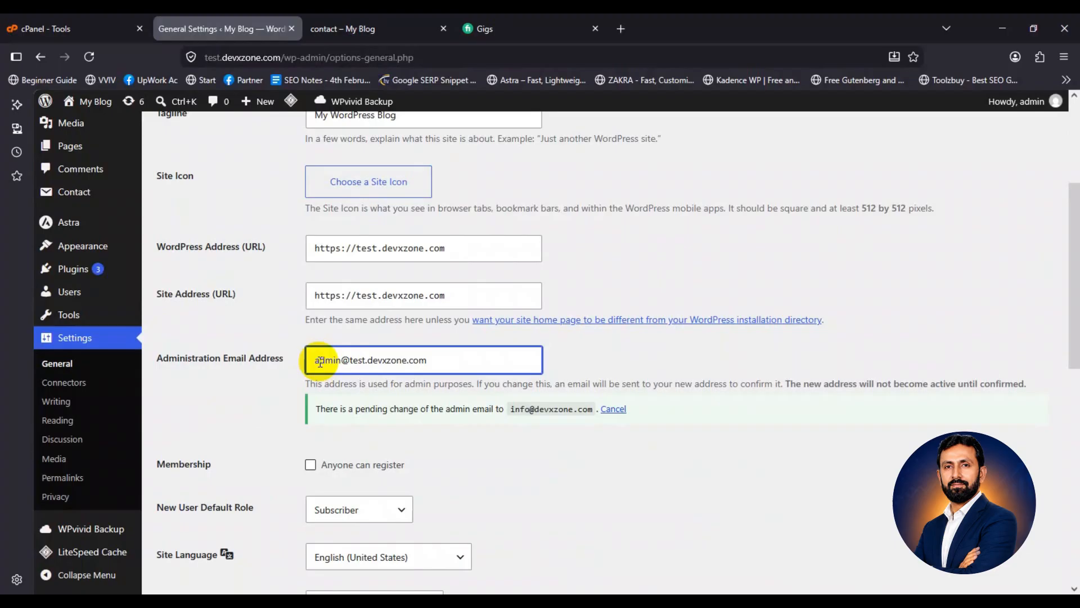
left_click(320, 361)
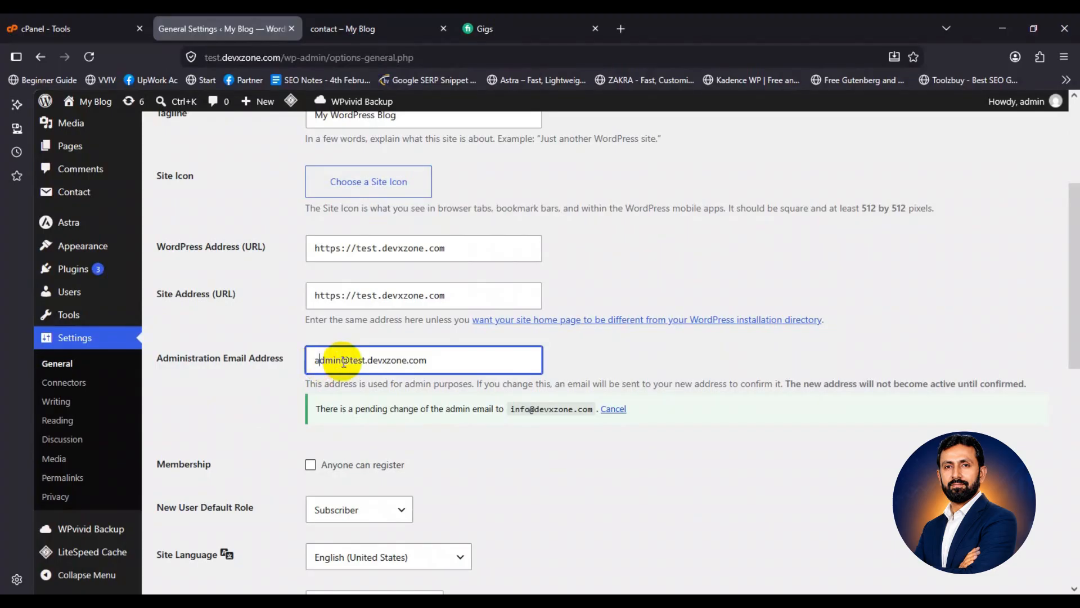
scroll(344, 362, "up", 4)
From the Contact Forms list, open the Untitled form to view its template with the tel-506 Mobile field
mouse_move(79, 284)
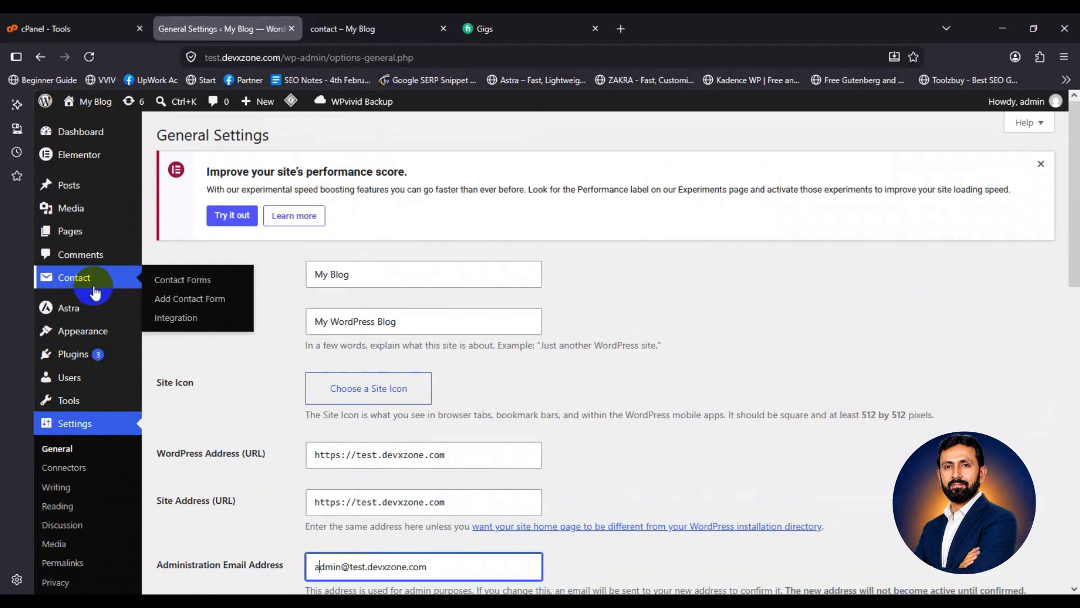
left_click(176, 284)
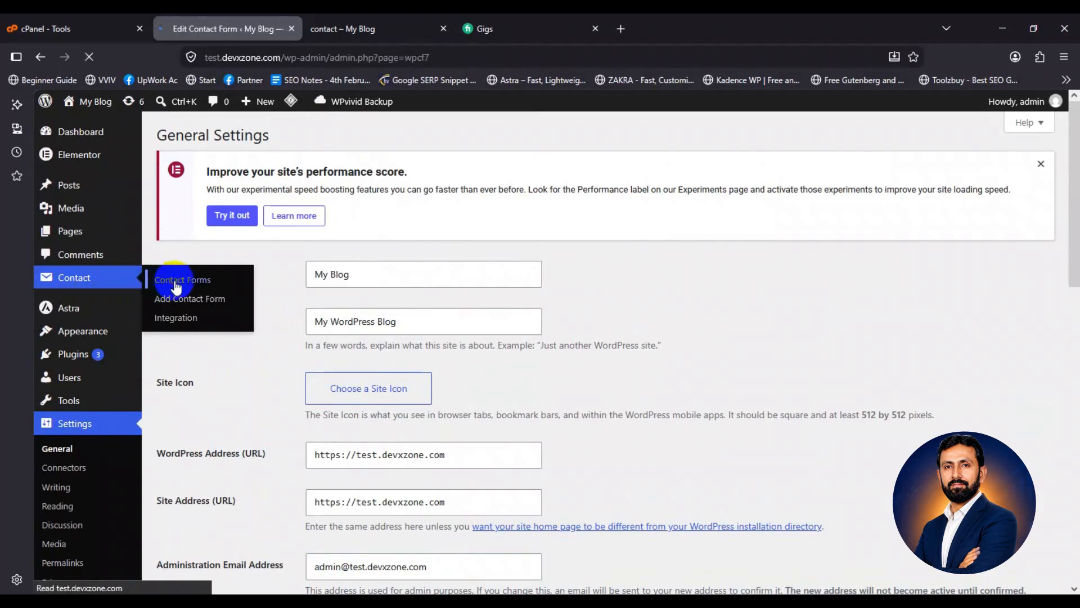
scroll(176, 281, "down", 2)
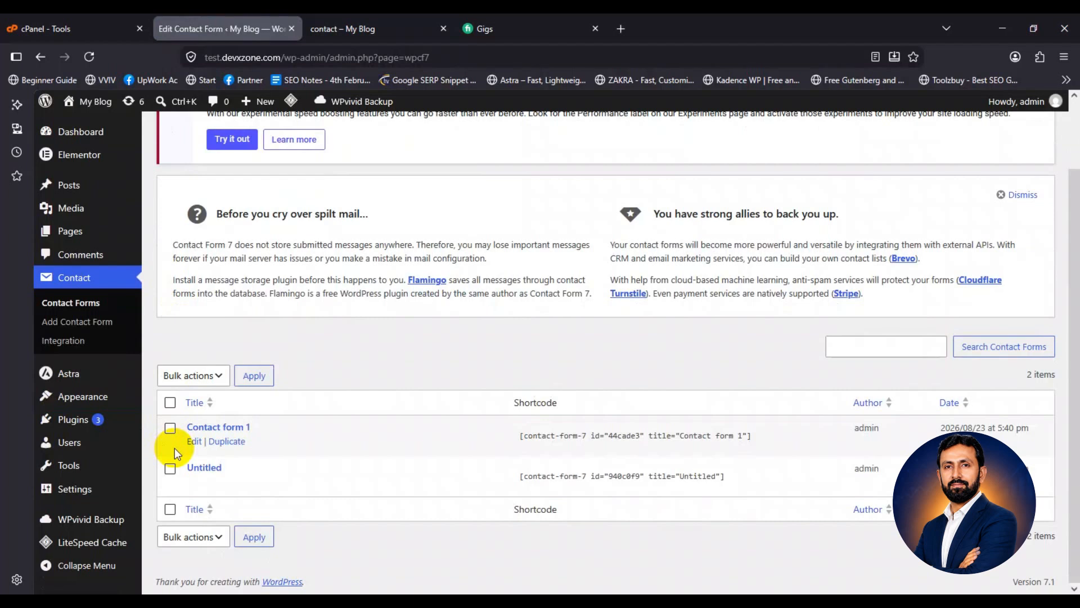
left_click(417, 13)
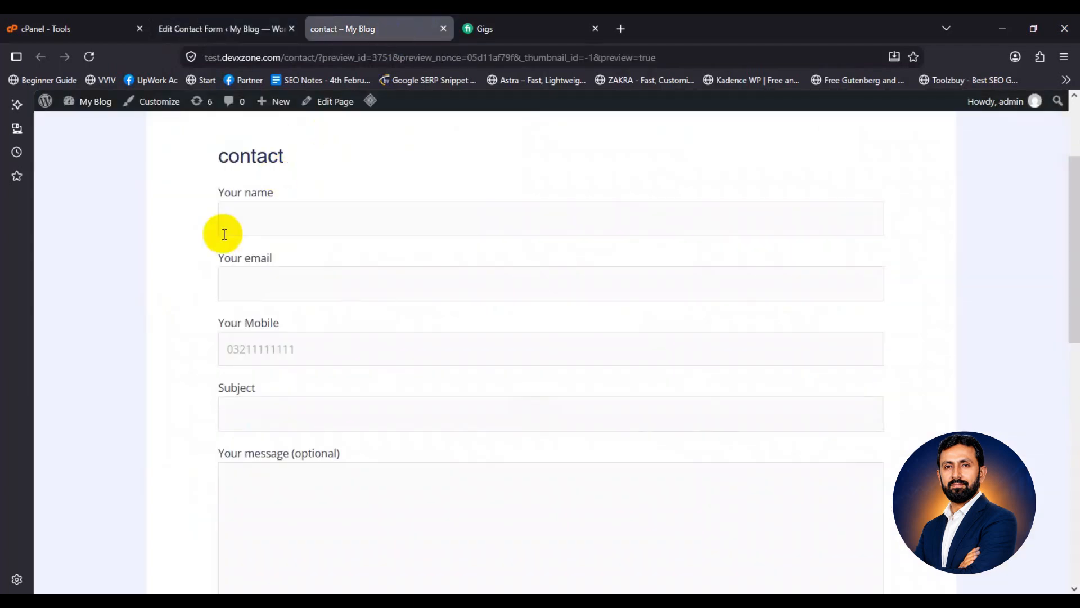
left_click(191, 15)
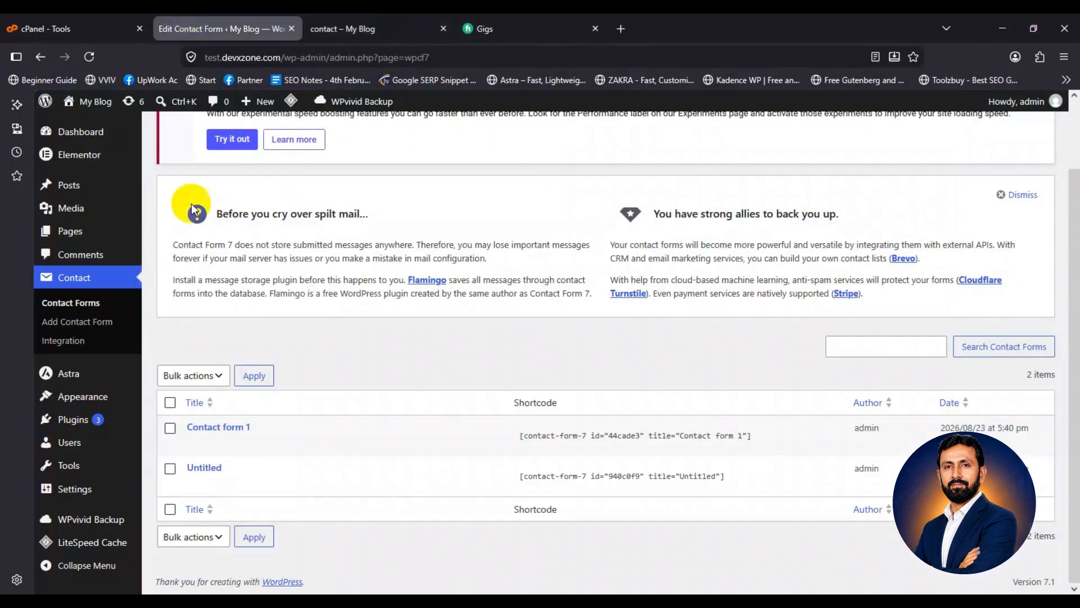
left_click(194, 480)
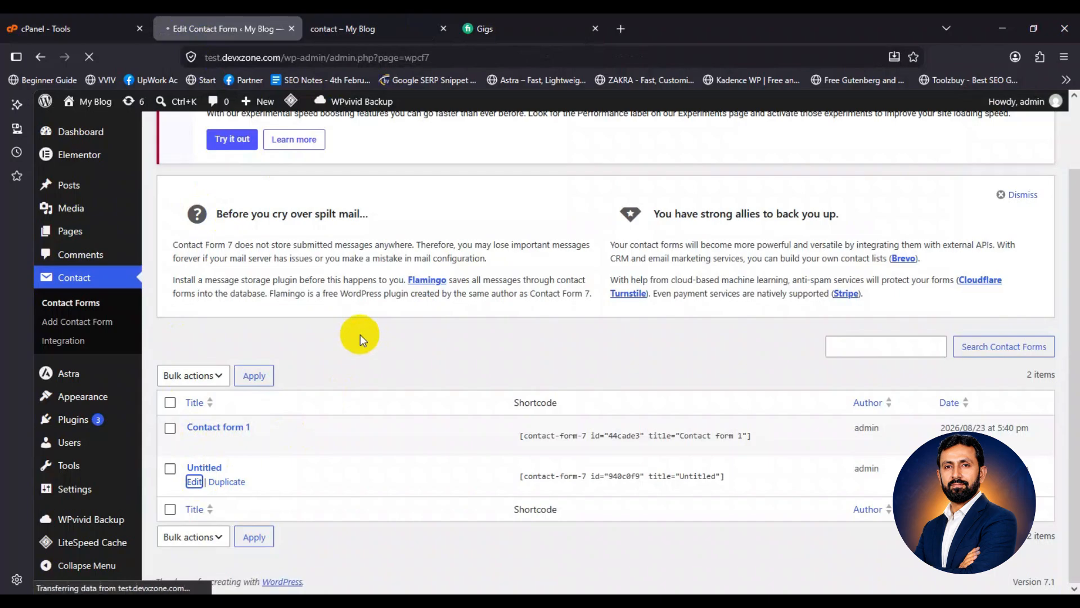
scroll(361, 334, "down", 5)
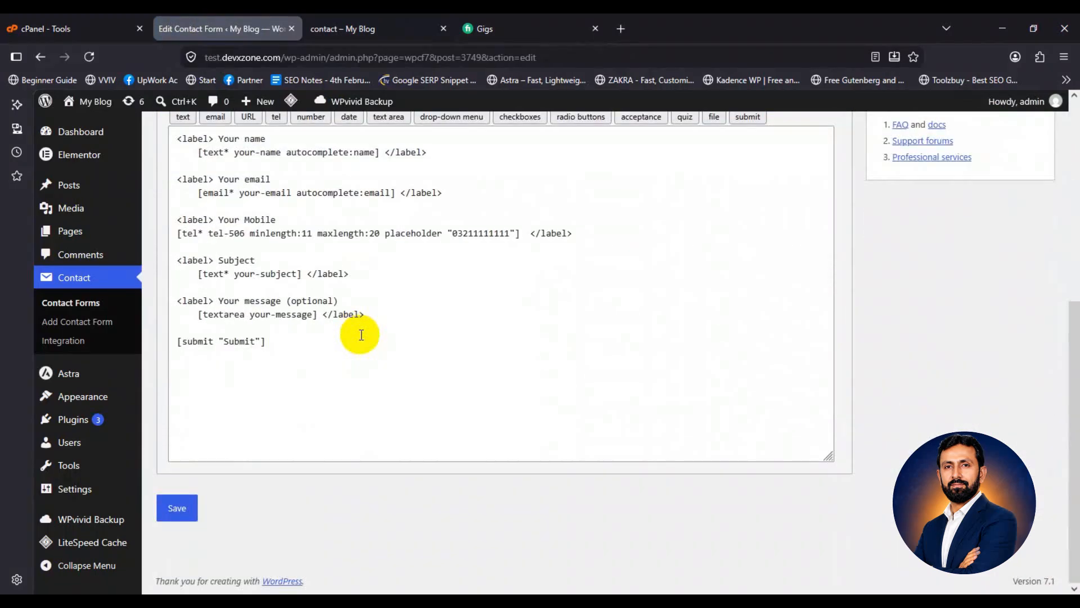
scroll(360, 333, "up", 6)
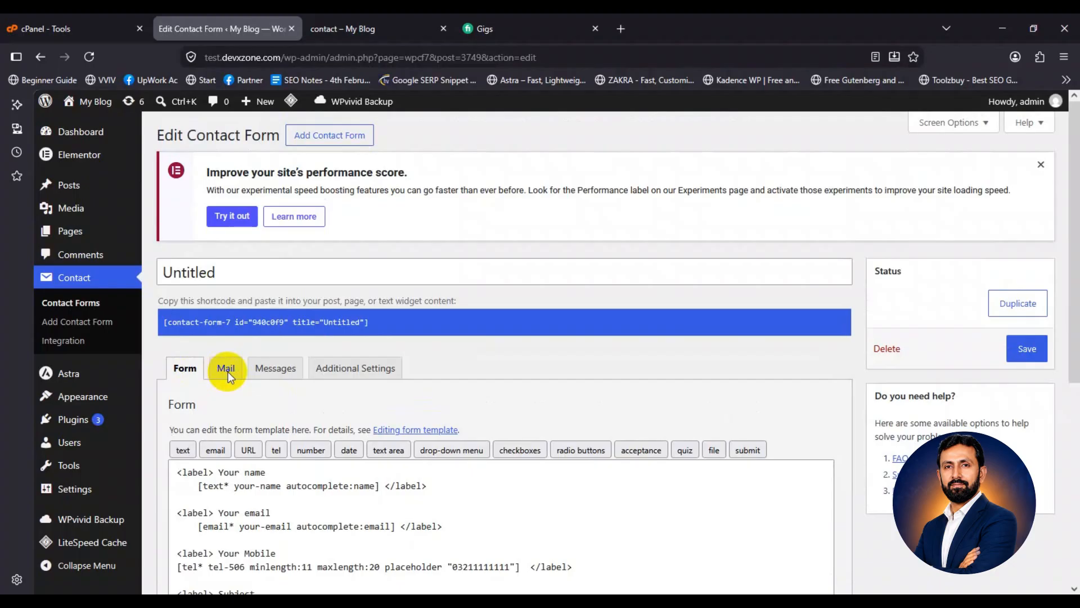
Replace the Mail tab's To recipient with the site's info e-mail address and save
left_click(228, 372)
scroll(225, 405, "down", 2)
left_click_drag(164, 357, 180, 356)
left_click(263, 358)
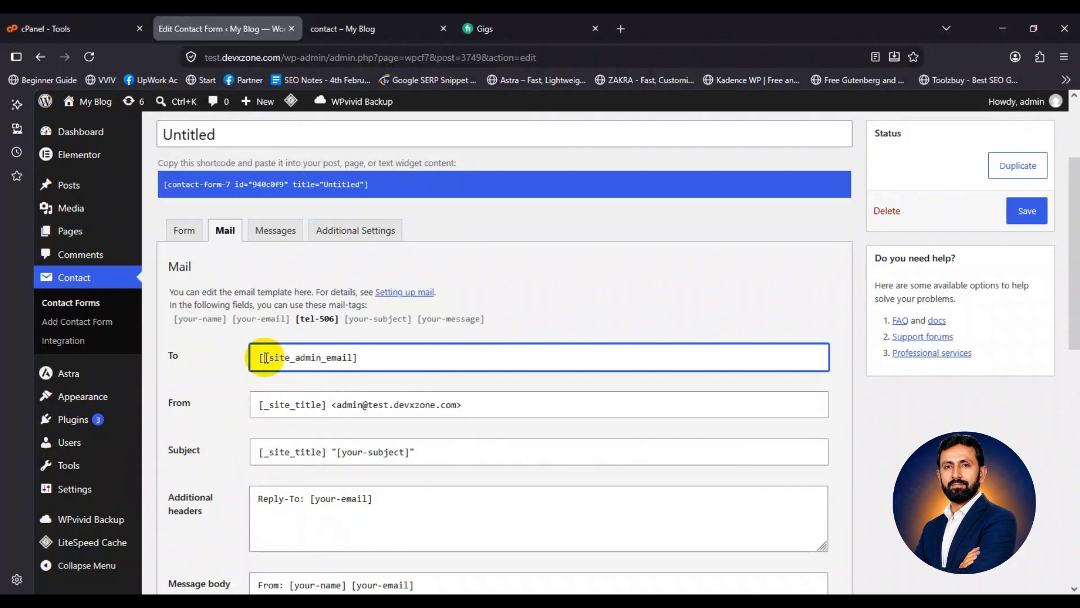
left_click_drag(362, 357, 241, 357)
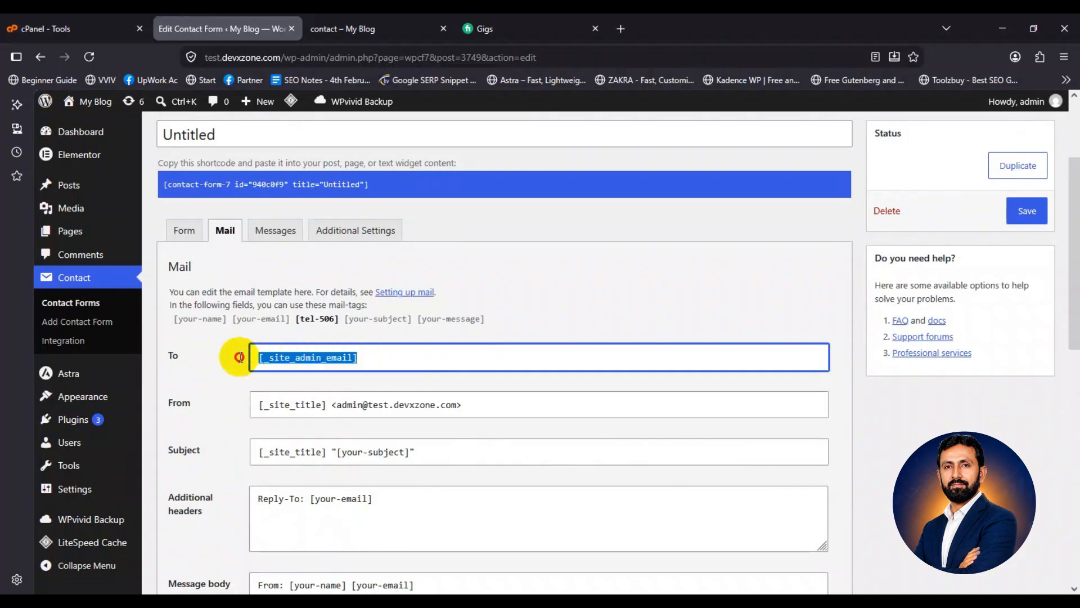
type("info")
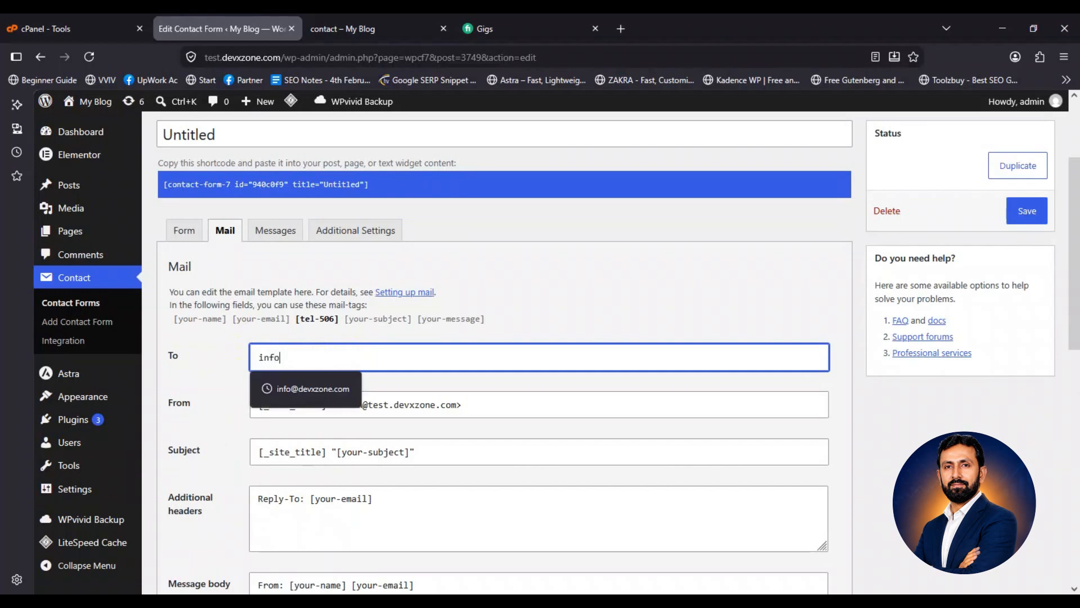
left_click(281, 388)
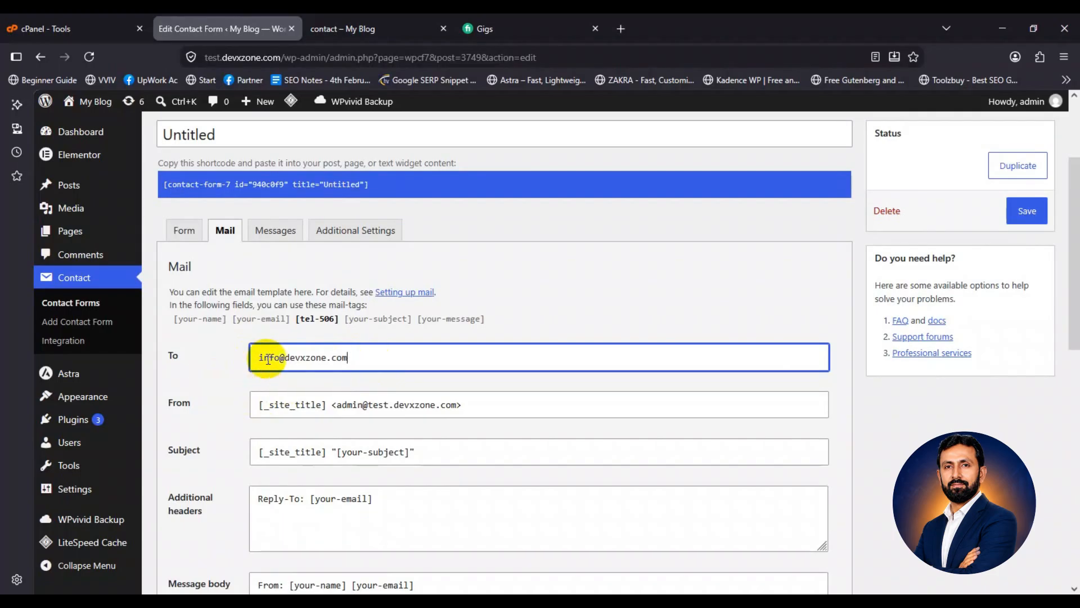
left_click(1026, 210)
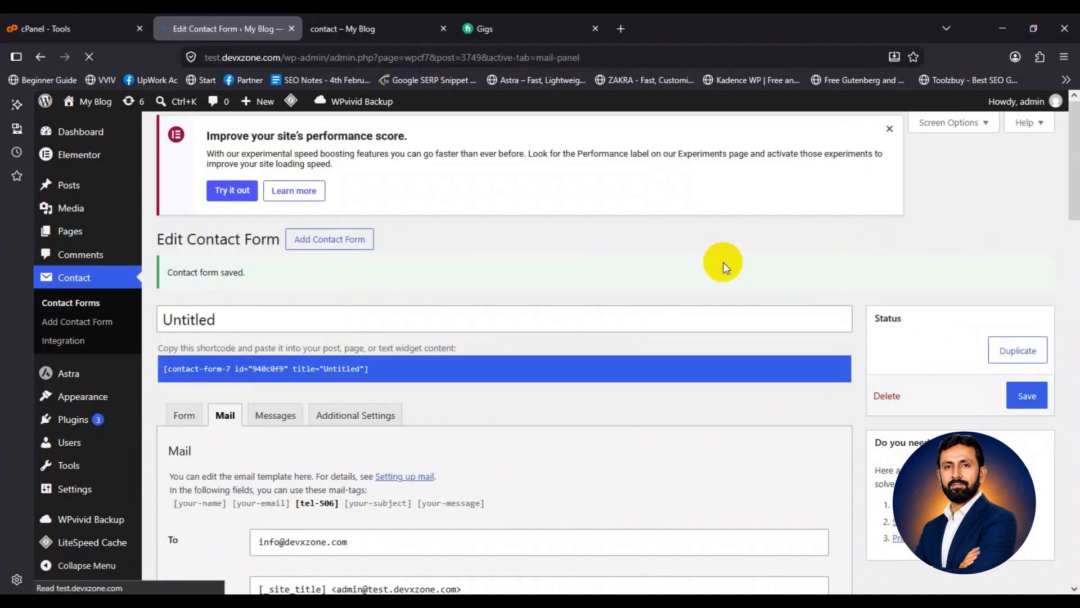
left_click(353, 16)
Reload the contact preview, submit the test message, and open cPanel's e-mail accounts
key("F5")
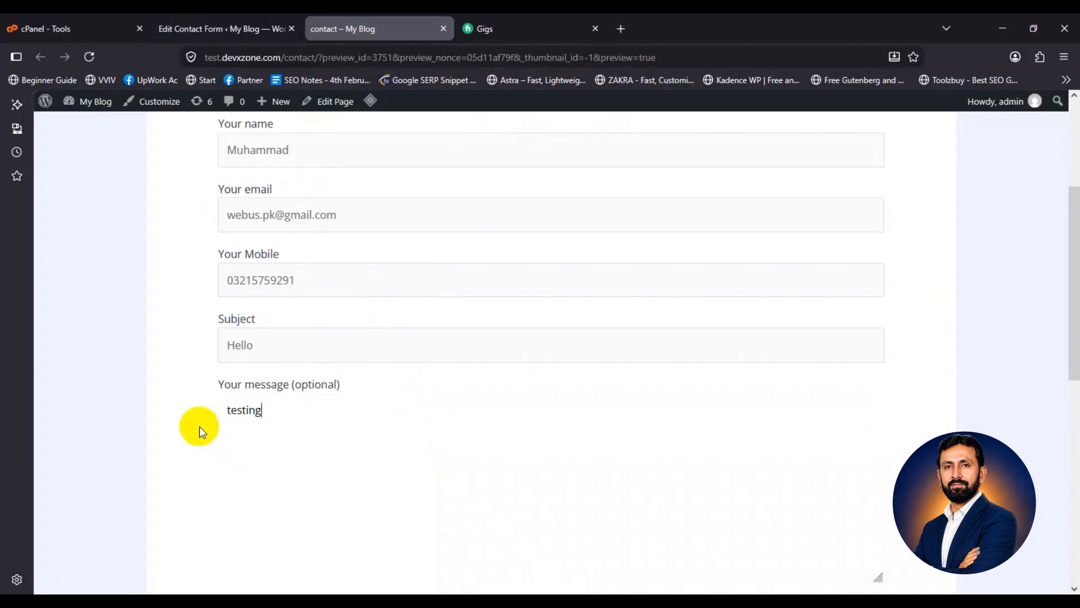
scroll(200, 428, "down", 2)
left_click(260, 477)
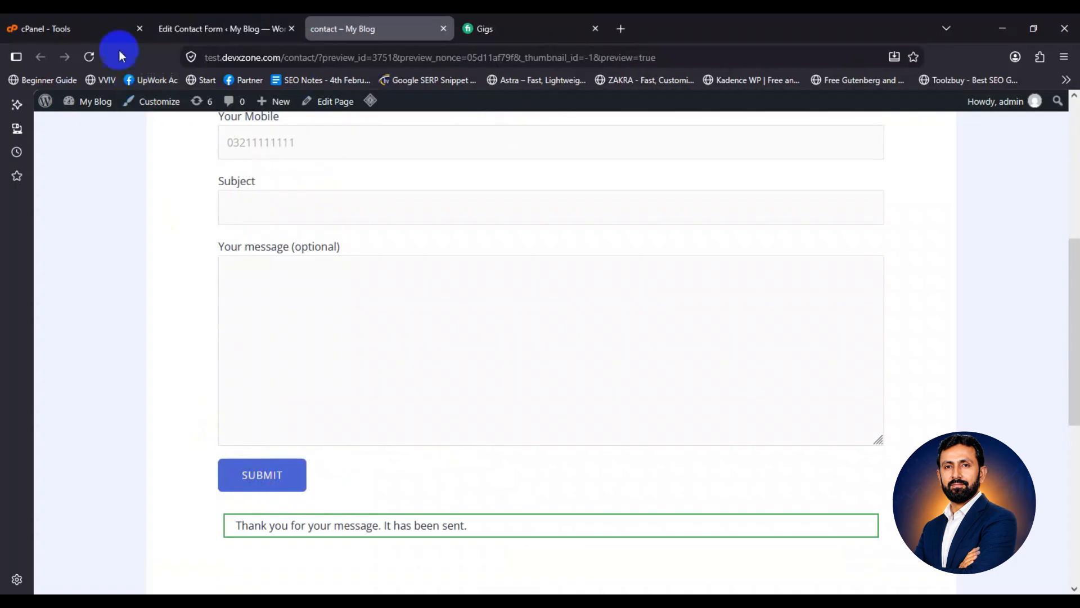
left_click(106, 32)
left_click(271, 244)
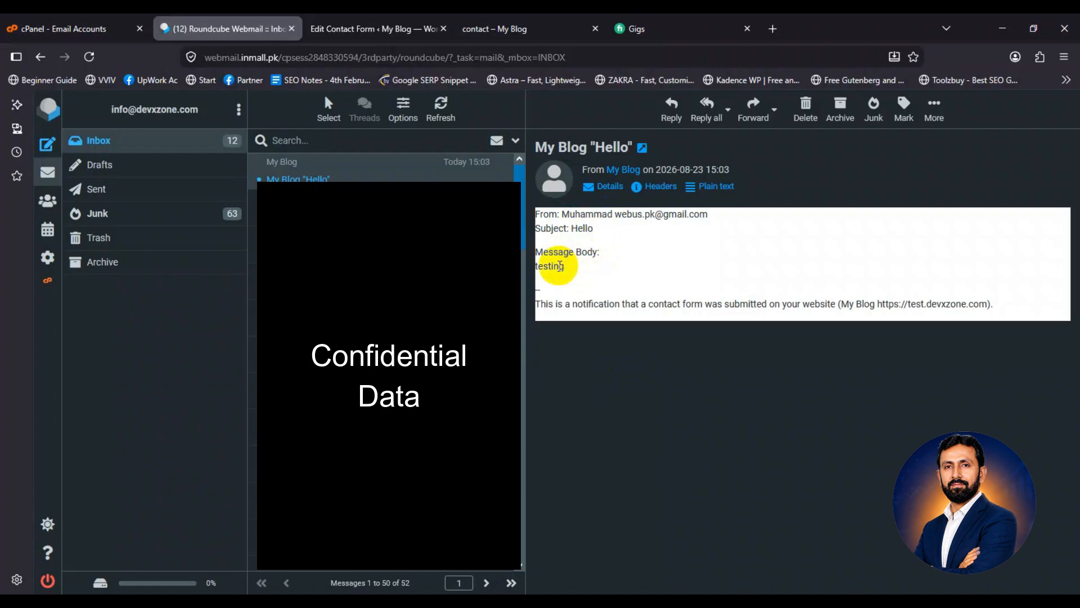
Go back to the contact form's Mail settings showing the info recipient
left_click(370, 27)
scroll(217, 290, "down", 5)
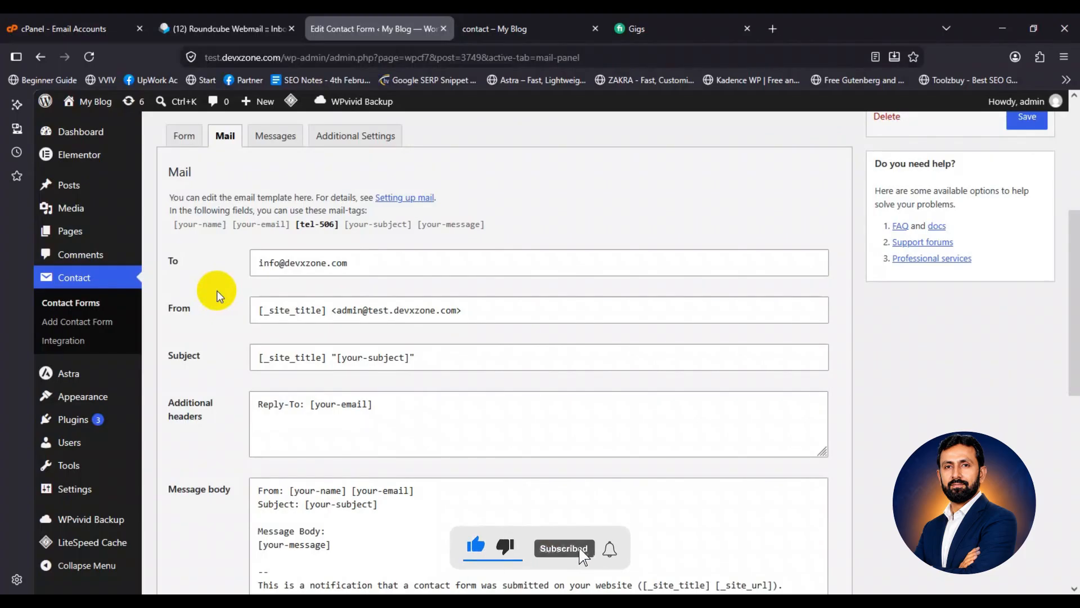
Enable Mail (2) addressed to [your-email], review its message body, and save the form
scroll(217, 290, "down", 8)
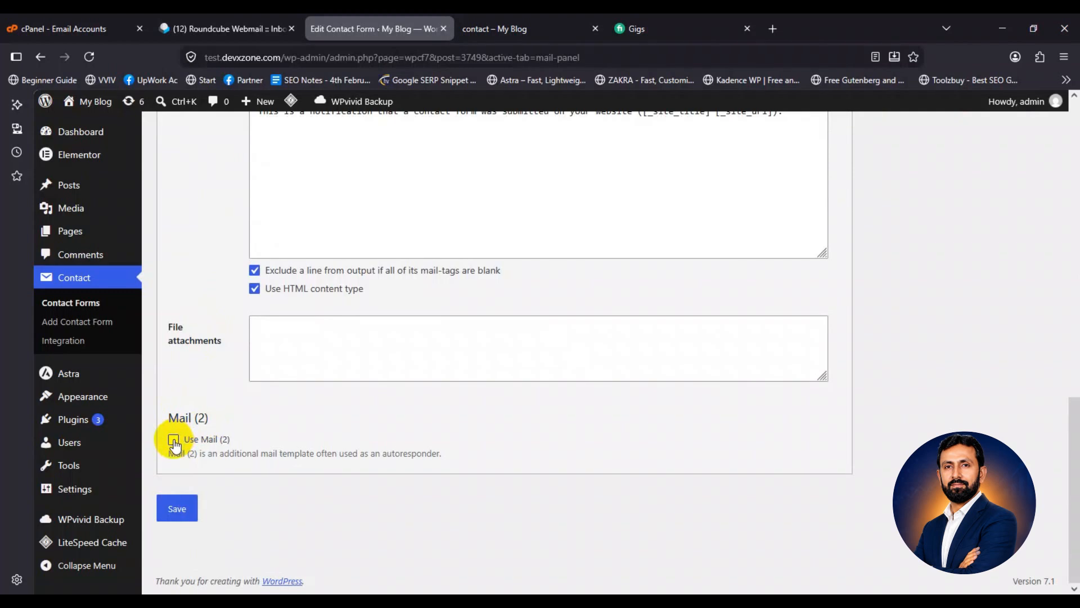
left_click(174, 441)
scroll(217, 421, "down", 7)
left_click(261, 429)
left_click_drag(260, 428, 666, 439)
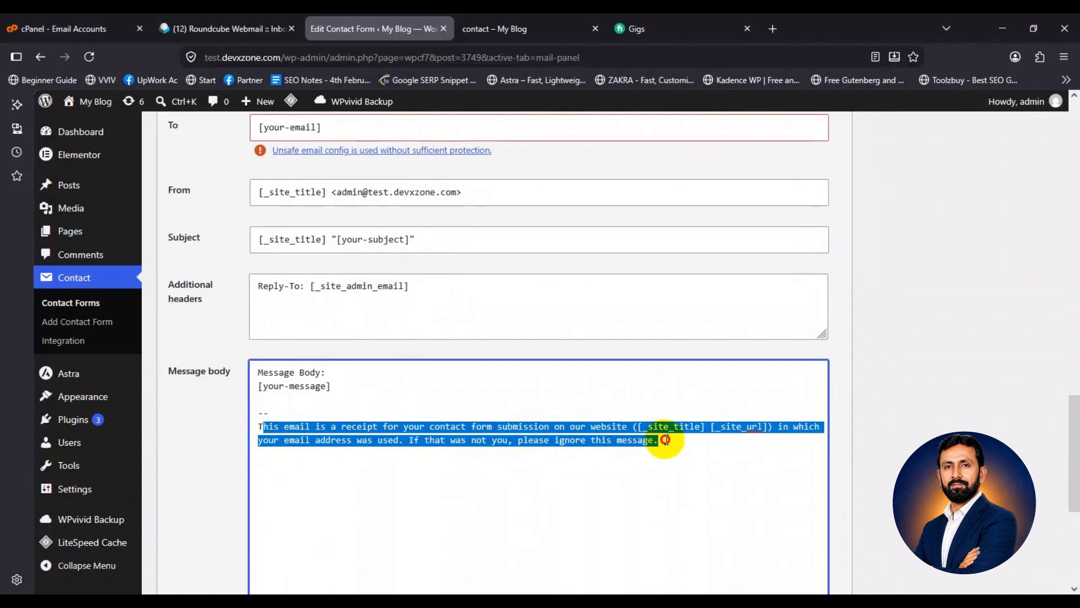
left_click(279, 413)
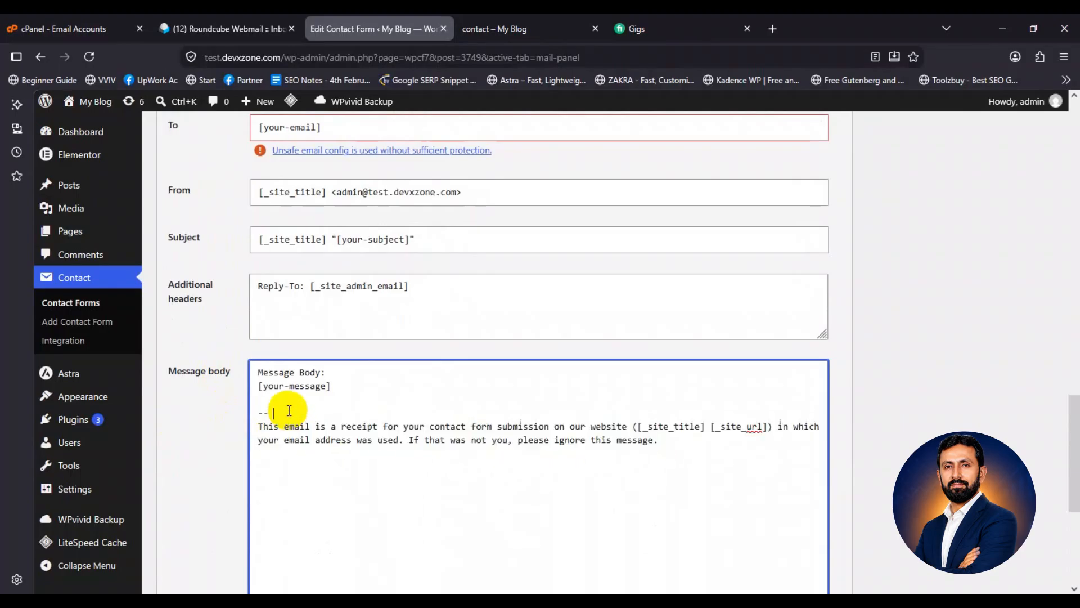
scroll(284, 411, "up", 3)
left_click_drag(259, 334, 329, 336)
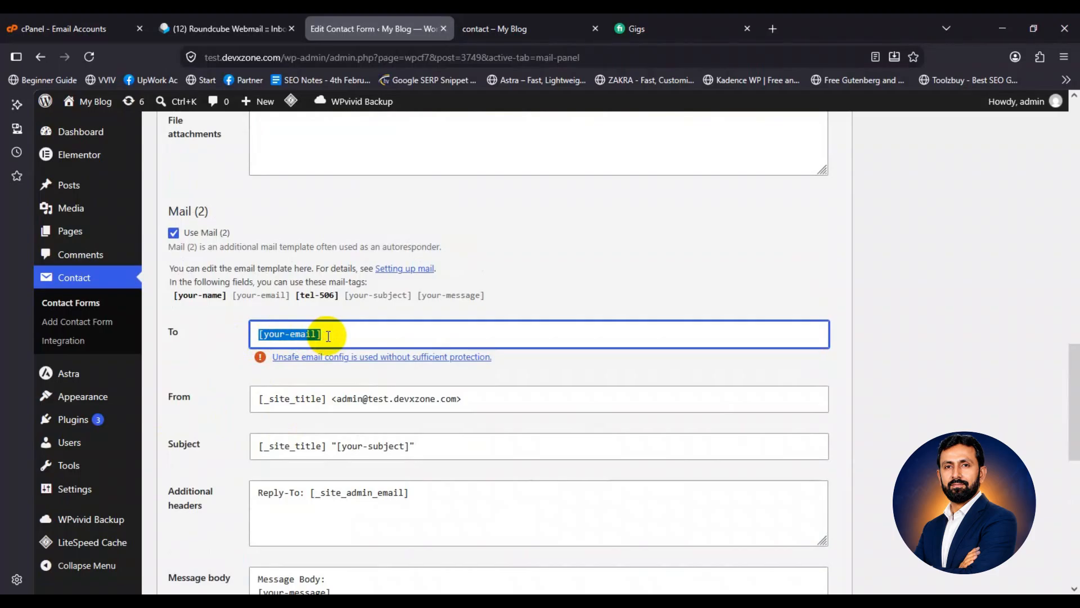
left_click(328, 336)
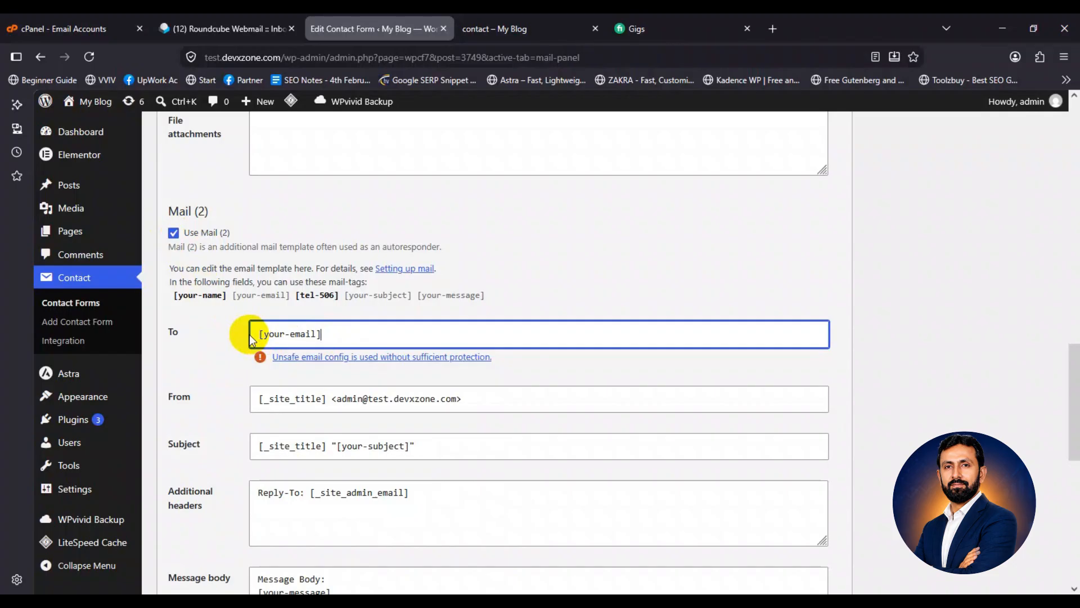
scroll(247, 338, "down", 10)
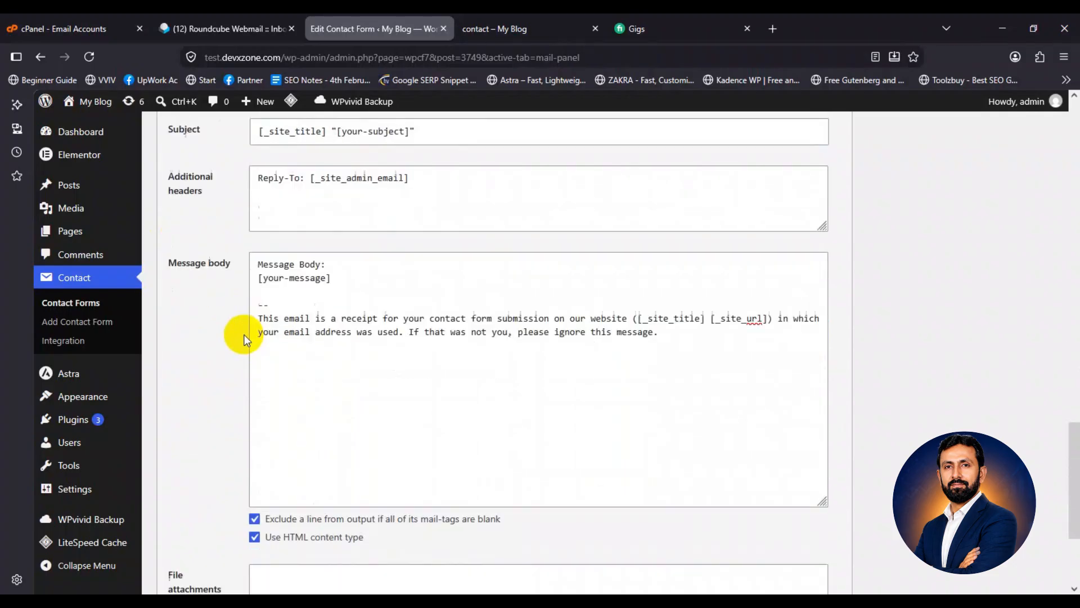
left_click(178, 509)
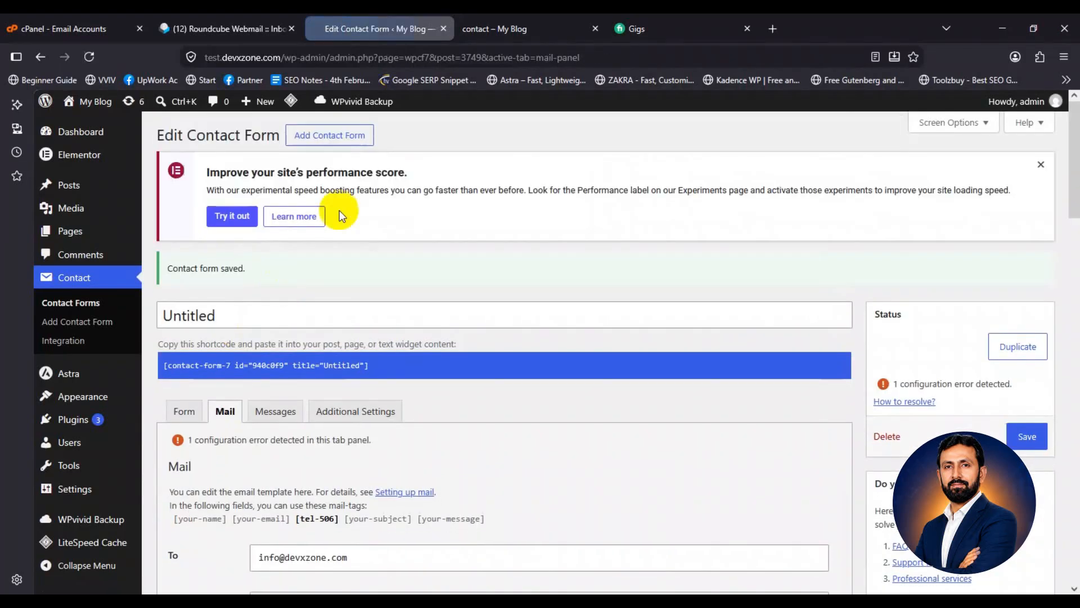
key("ctrl+Tab")
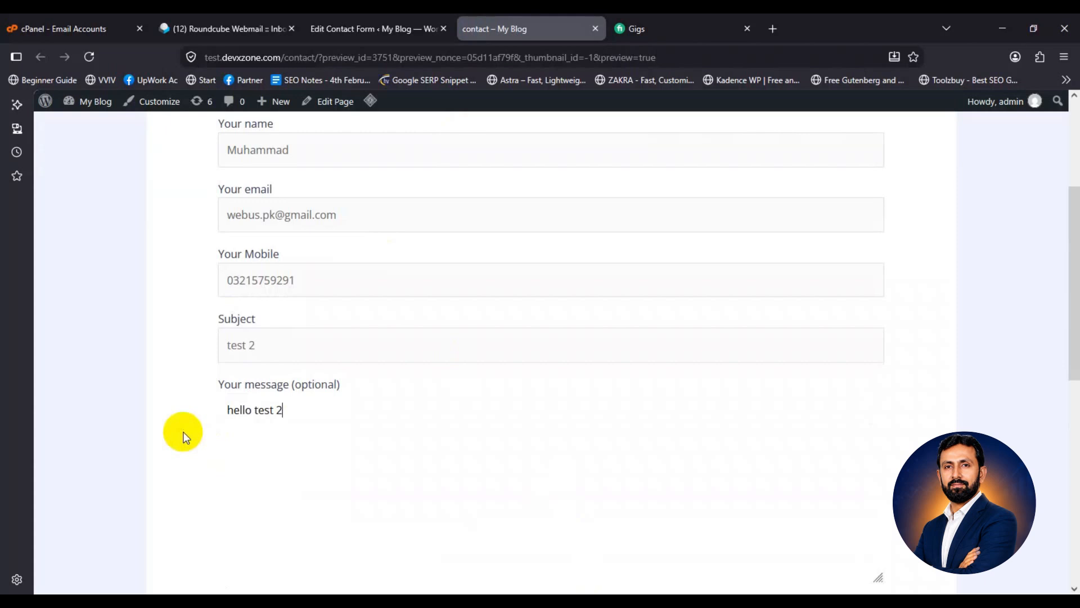
Submit the 'test 2' message from the contact preview and open it in Roundcube
scroll(185, 437, "down", 2)
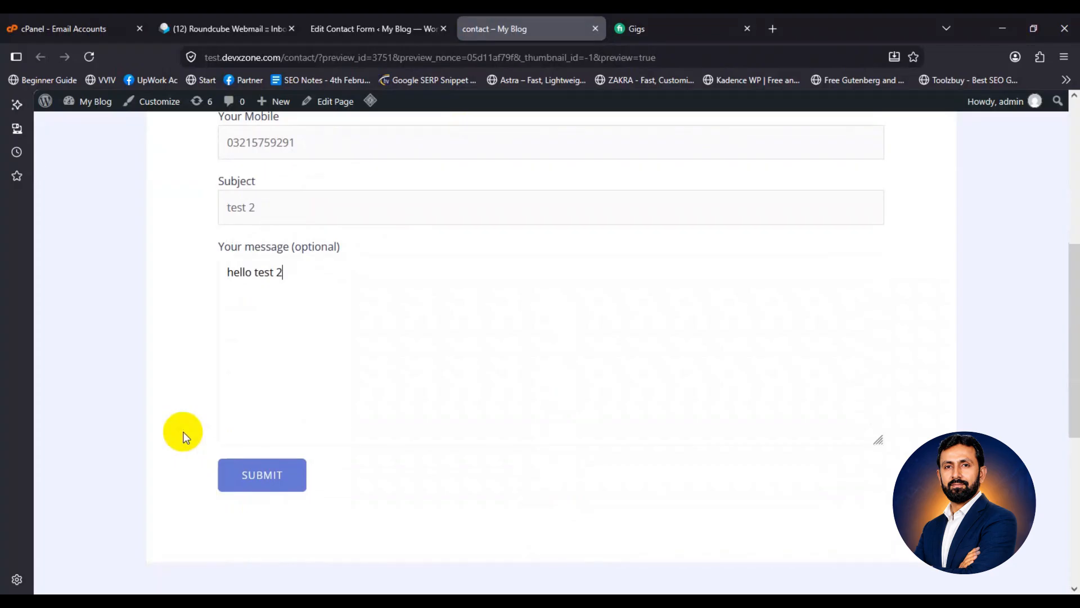
scroll(186, 438, "up", 4)
left_click(371, 352)
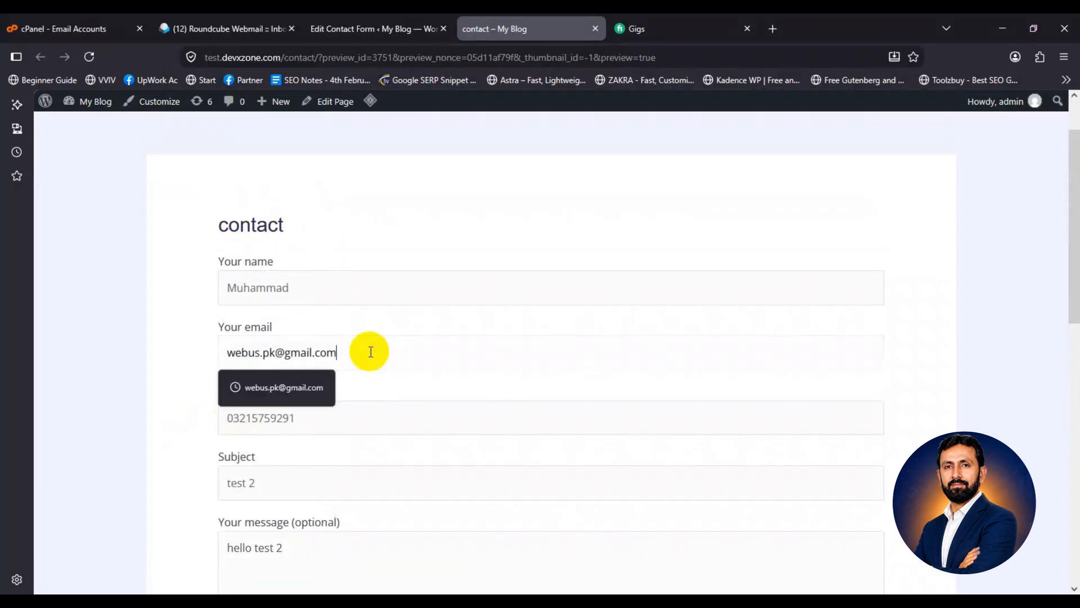
scroll(246, 411, "down", 5)
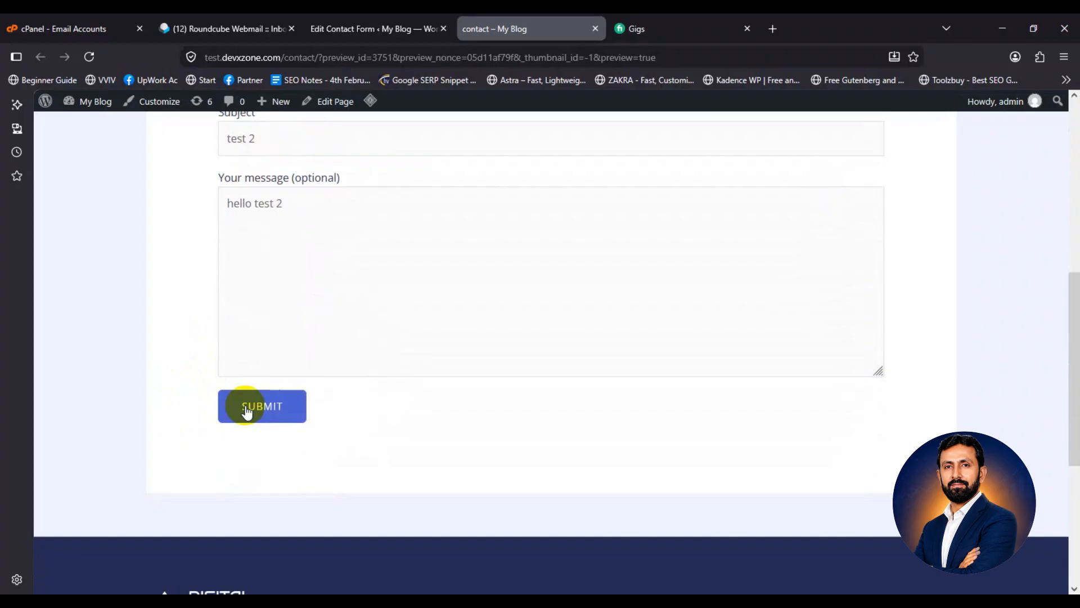
left_click(246, 411)
left_click(231, 29)
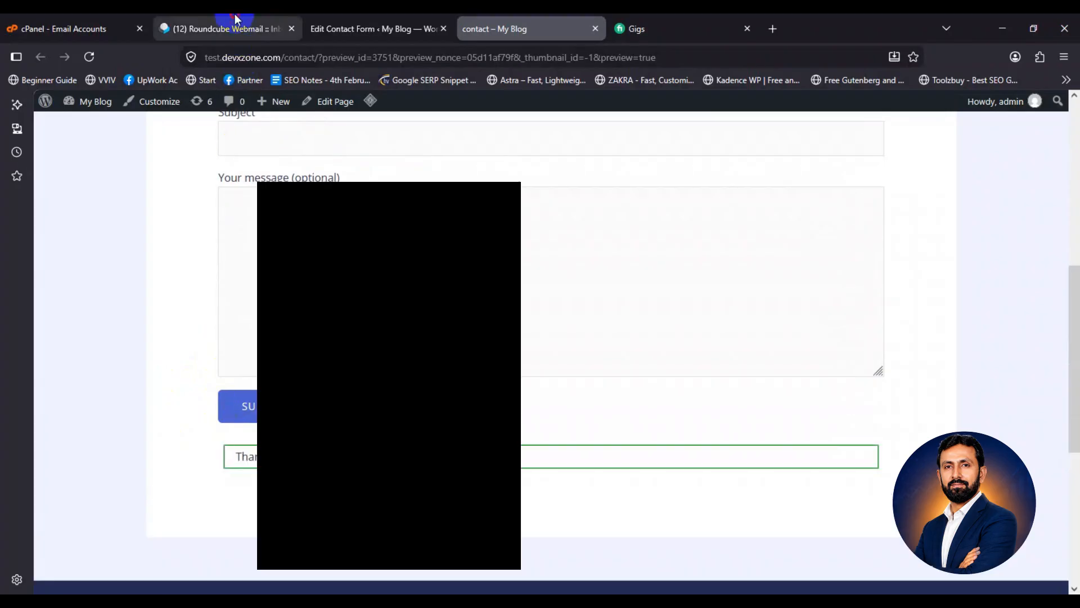
left_click(290, 172)
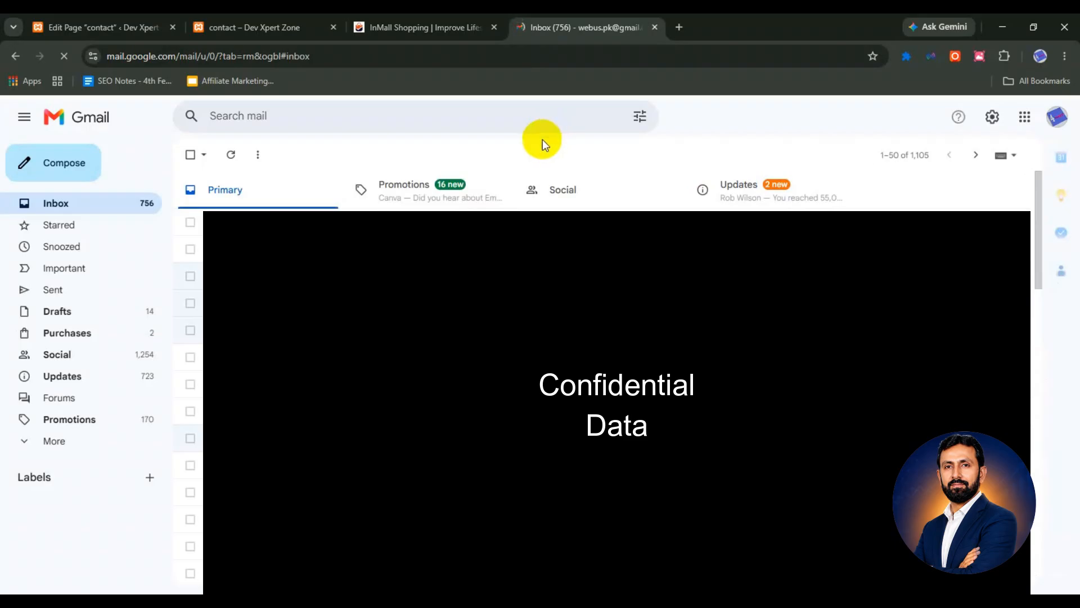
Expand Gmail's hidden folders with More and open the All Mail folder
left_click(63, 444)
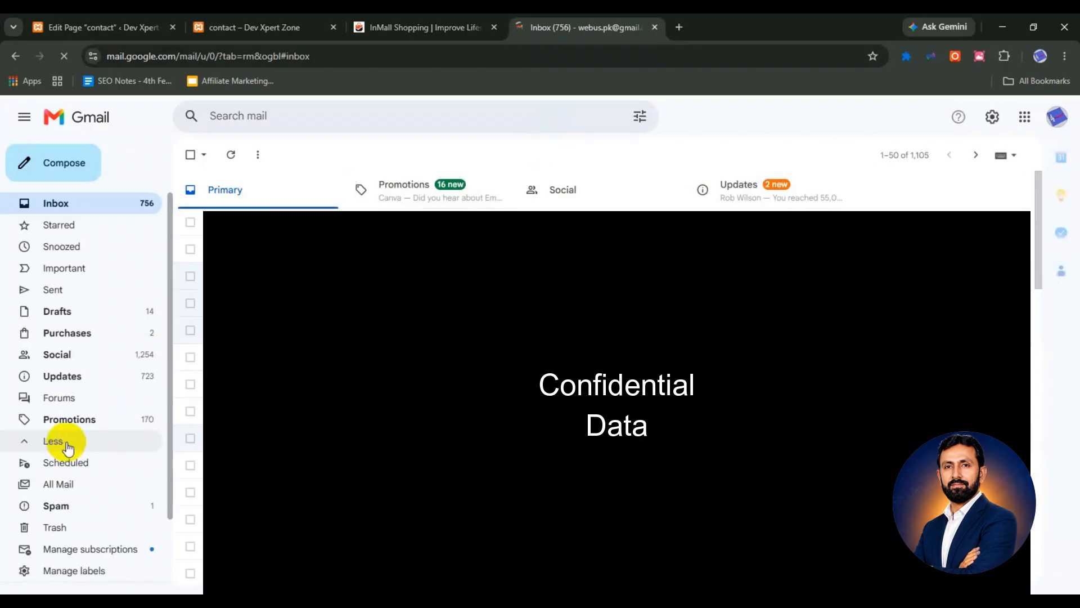
left_click(66, 487)
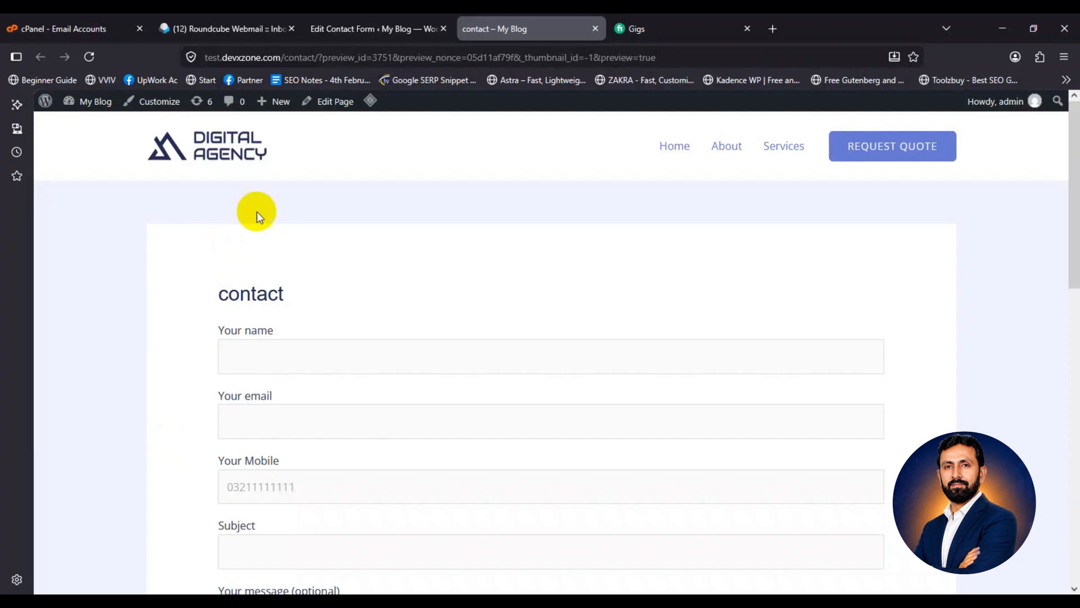
From the WordPress pages list, open the contact page in Elementor
left_click(345, 29)
mouse_move(70, 233)
left_click(169, 235)
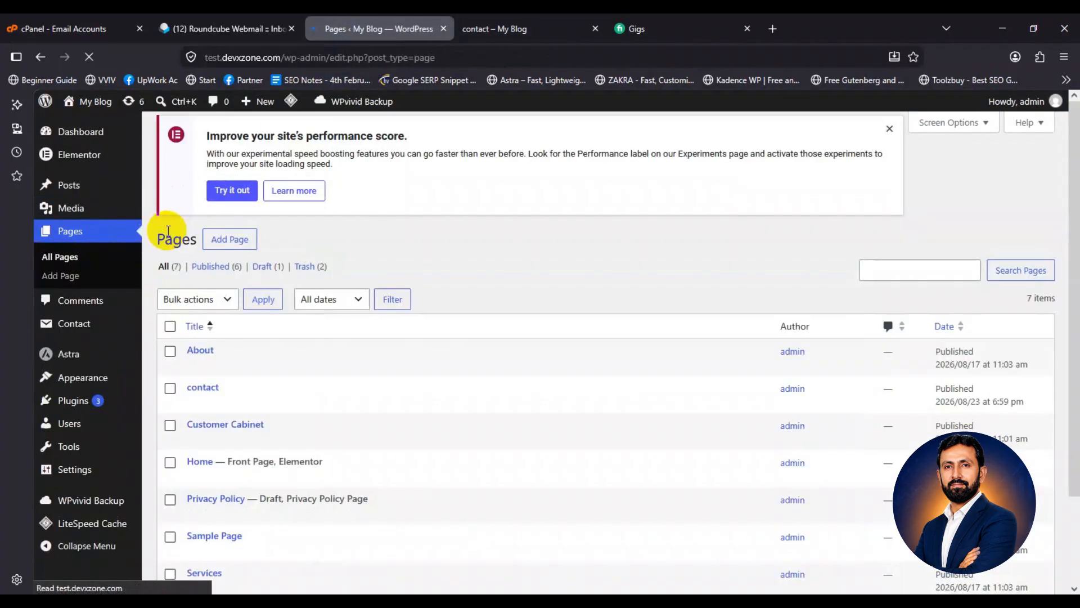
left_click(194, 402)
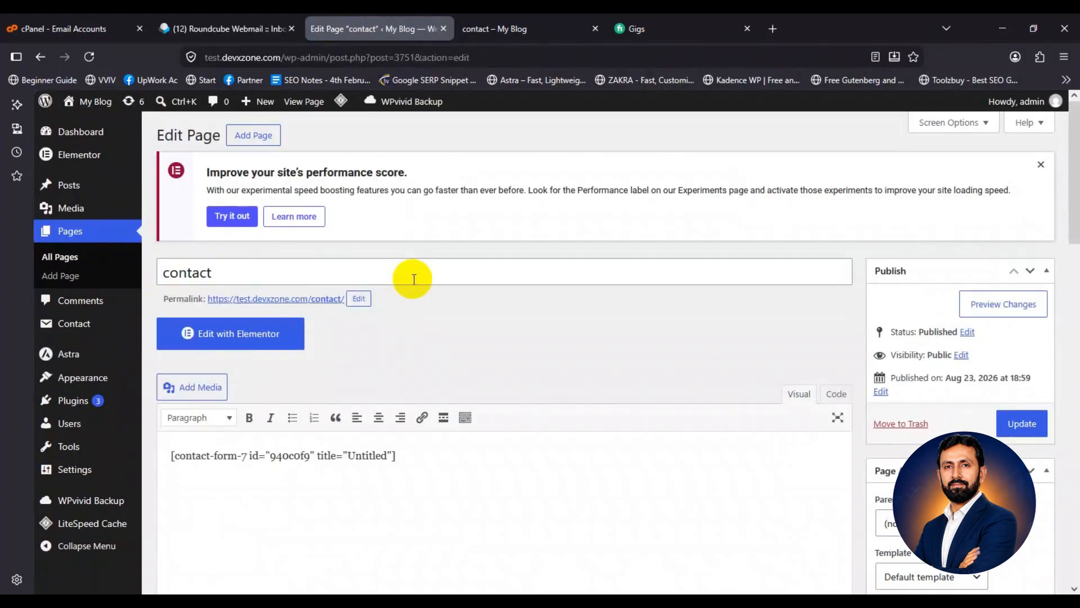
left_click(246, 336)
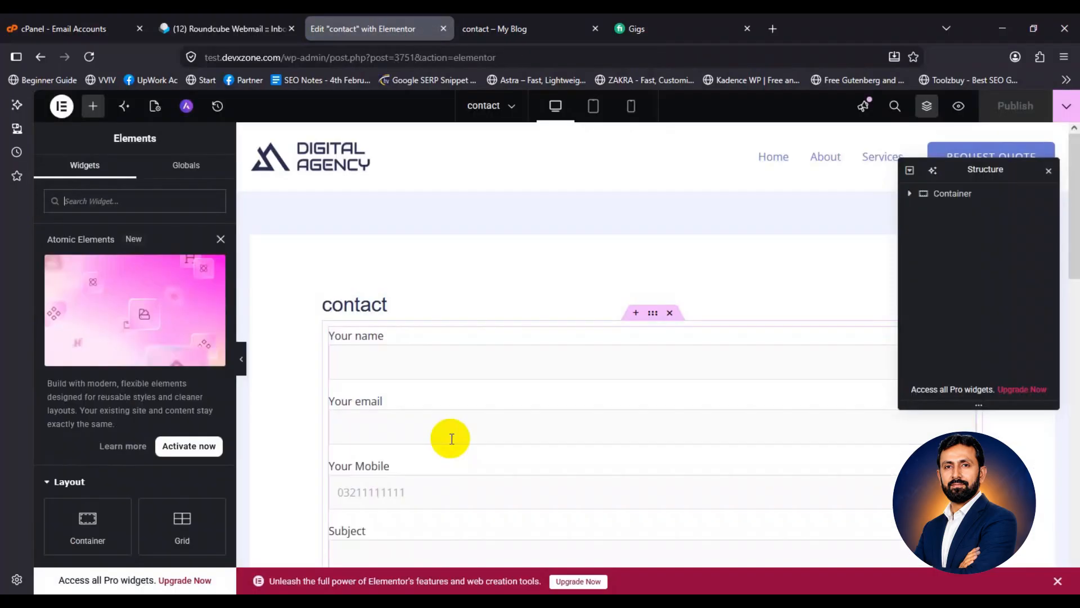
Scroll below the contact form and start adding a new element there
scroll(445, 259, "down", 3)
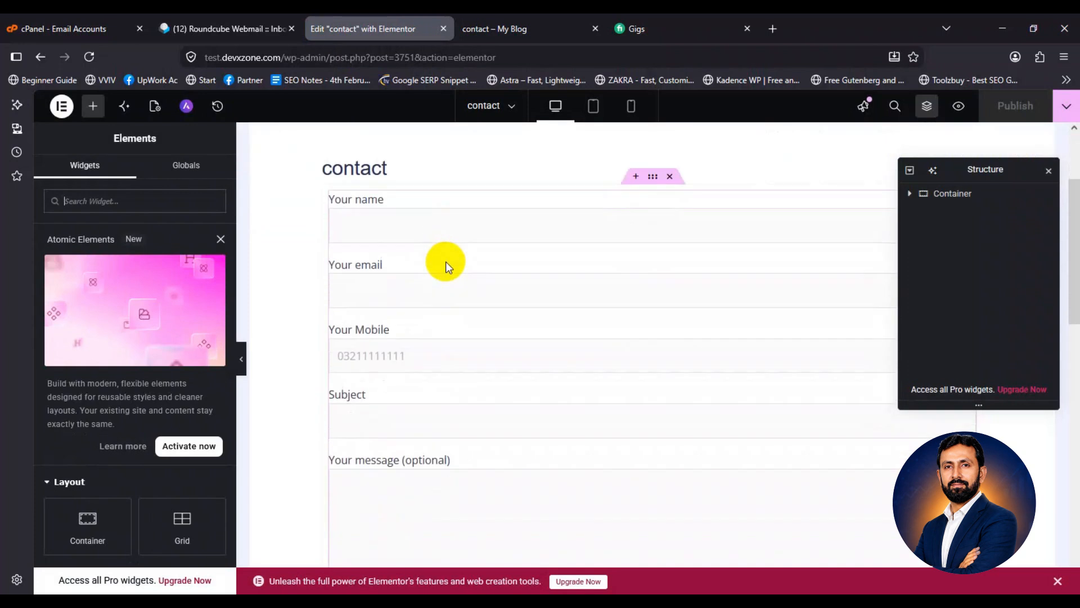
scroll(446, 275, "up", 4)
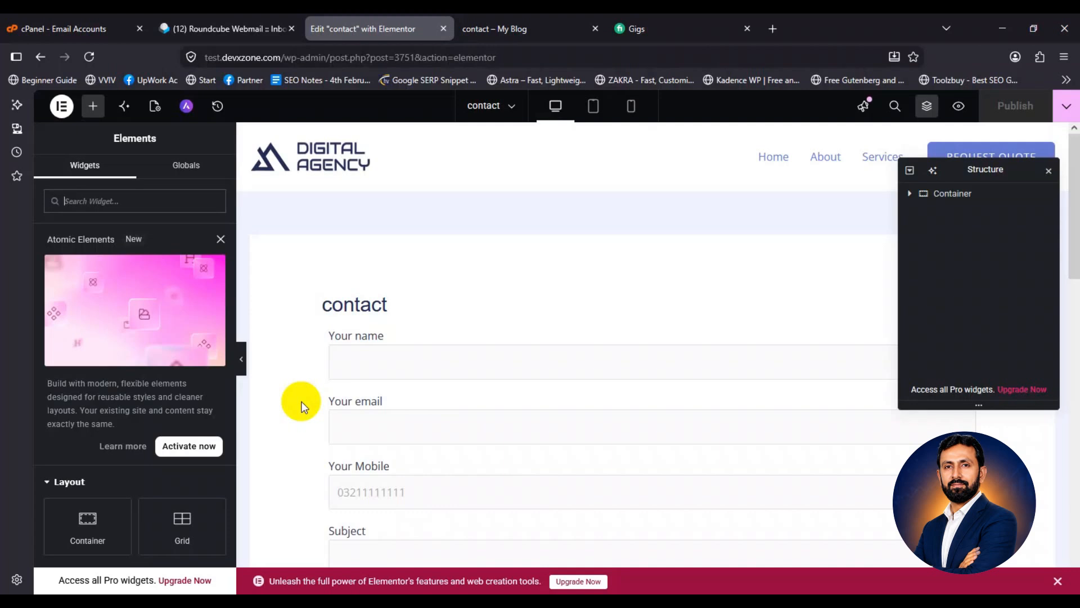
scroll(301, 405, "down", 8)
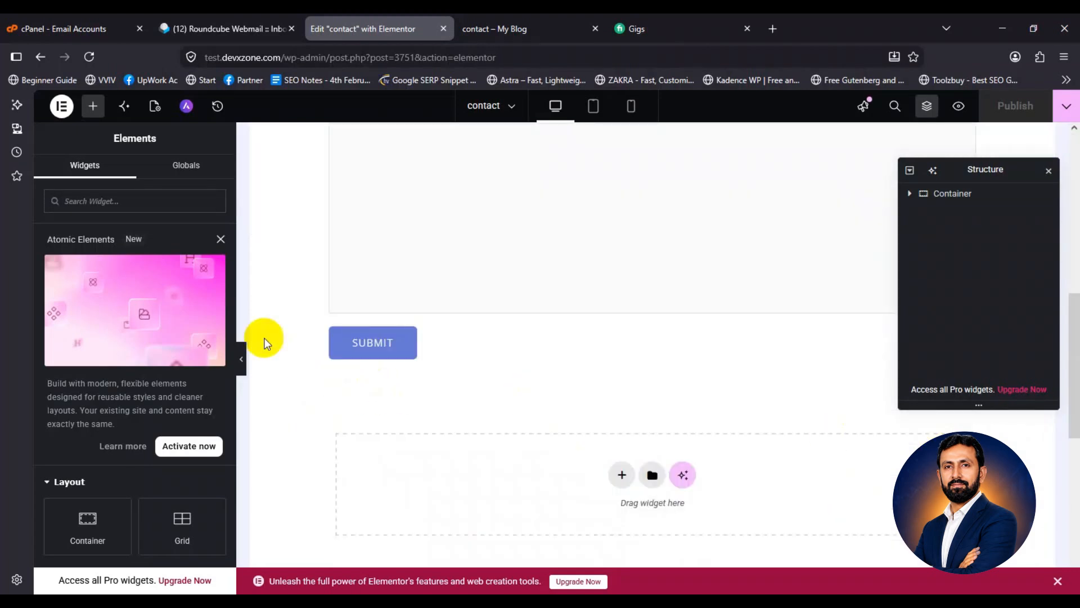
left_click(92, 107)
scroll(79, 388, "down", 3)
left_click_drag(87, 385, 100, 387)
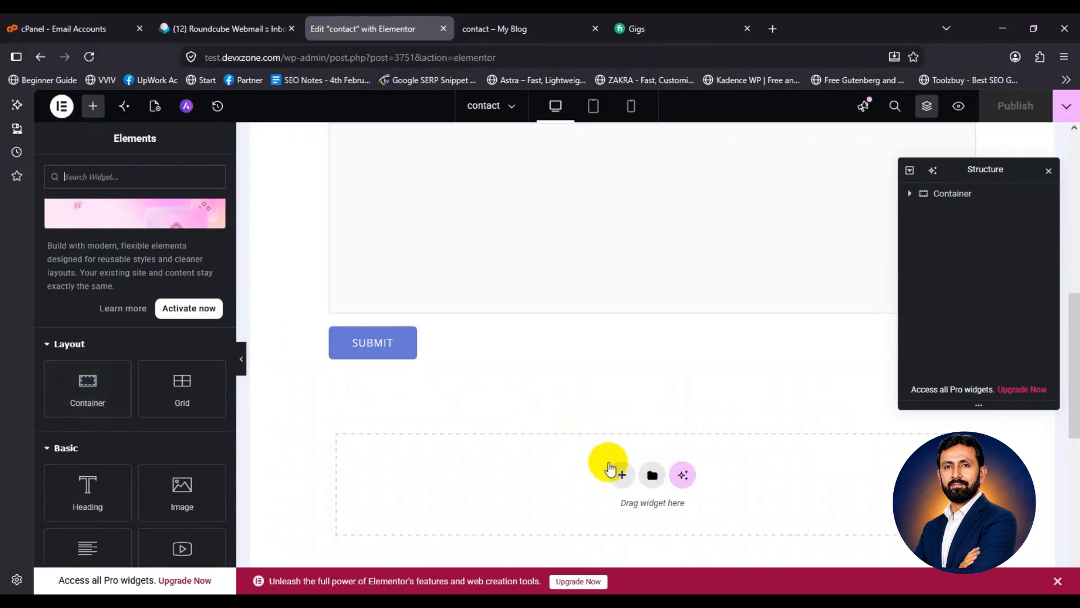
Insert a Flexbox container with the two-column structure below the contact form
left_click(621, 474)
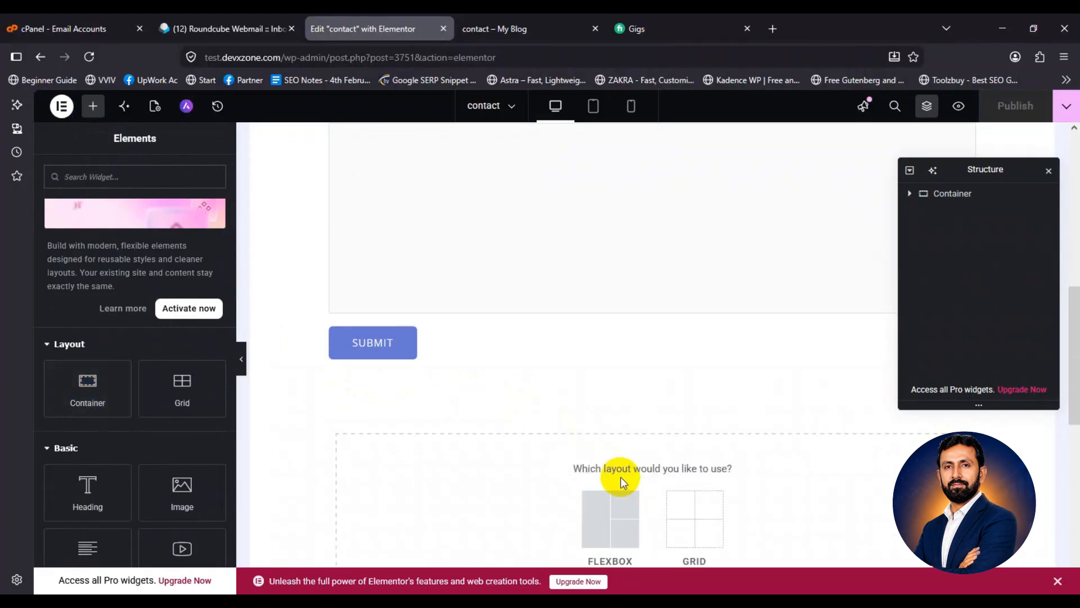
left_click(616, 522)
left_click(616, 522)
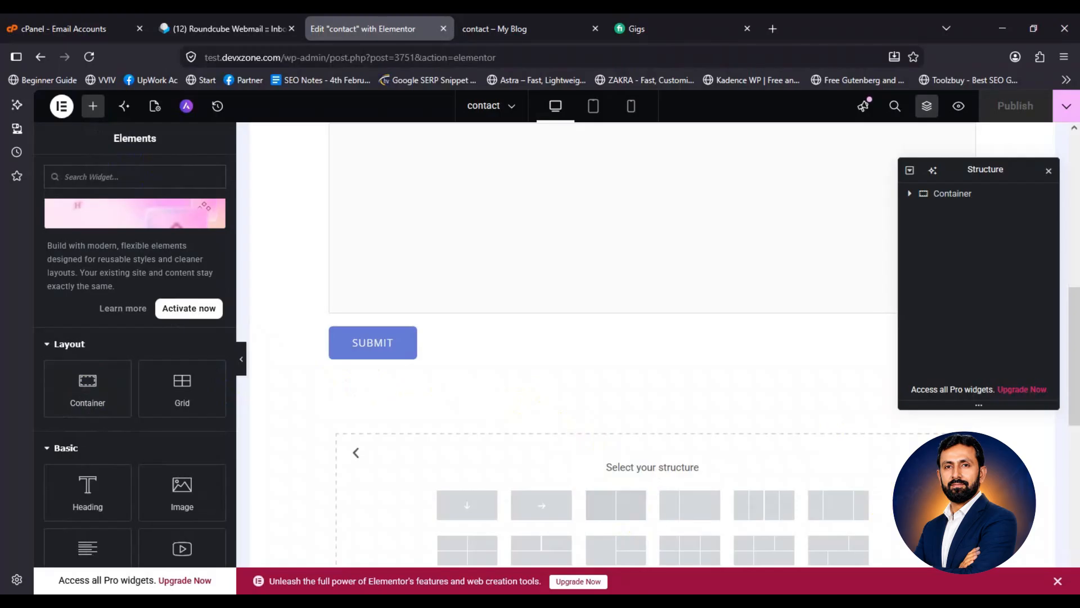
left_click(623, 474)
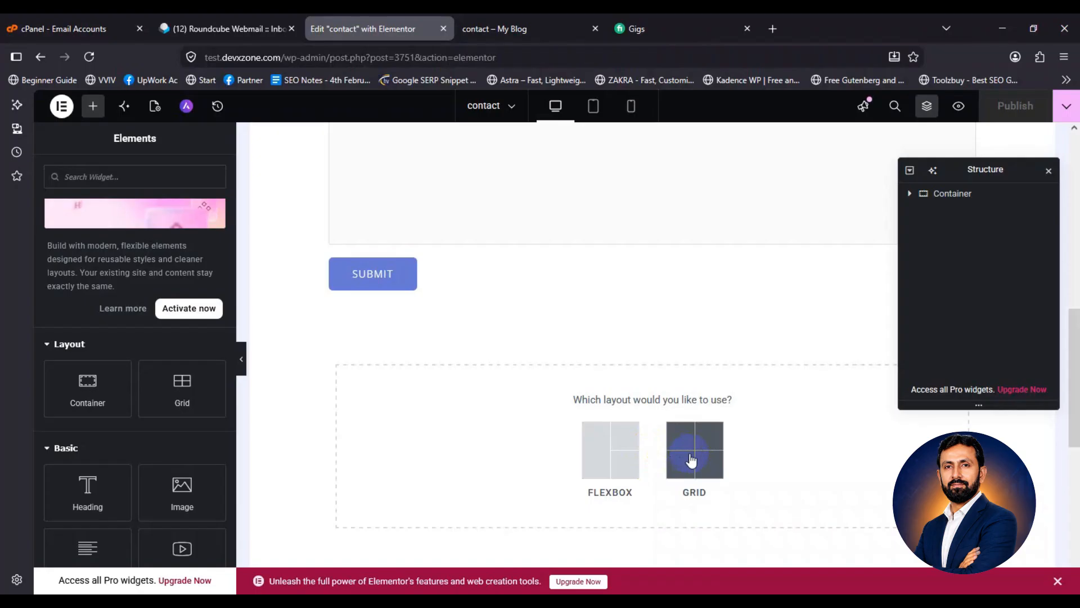
left_click(609, 466)
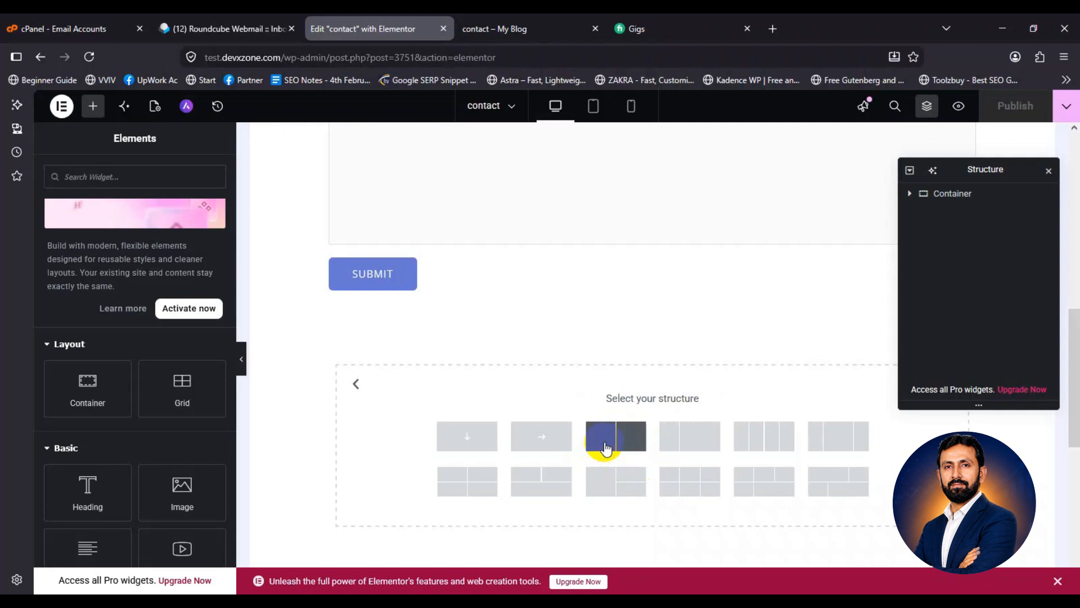
left_click(606, 449)
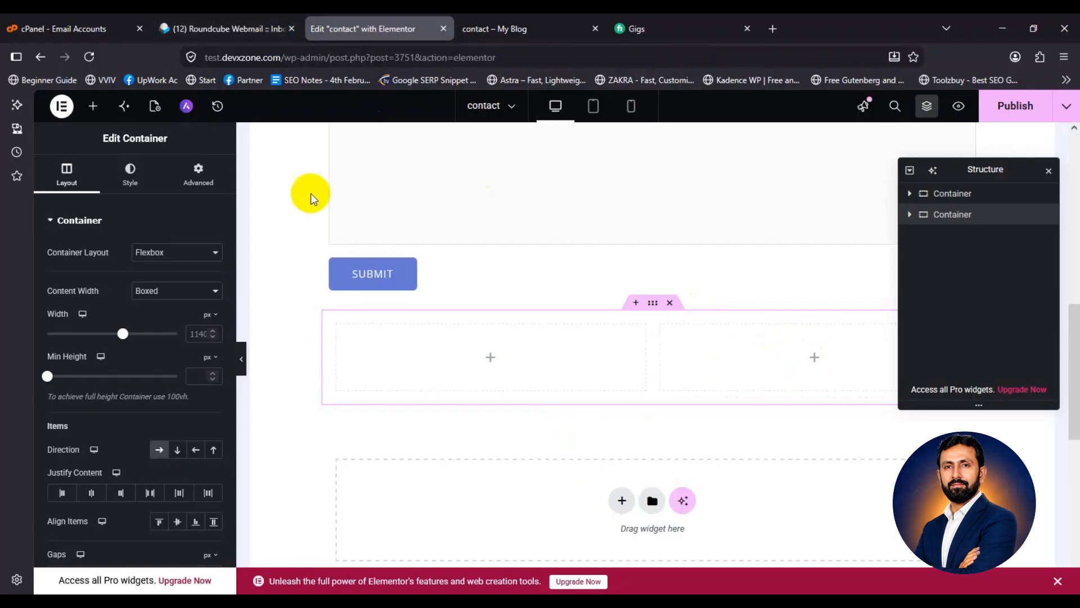
Place a Shortcode widget in the new section's right column
scroll(310, 200, "up", 5)
scroll(422, 277, "down", 7)
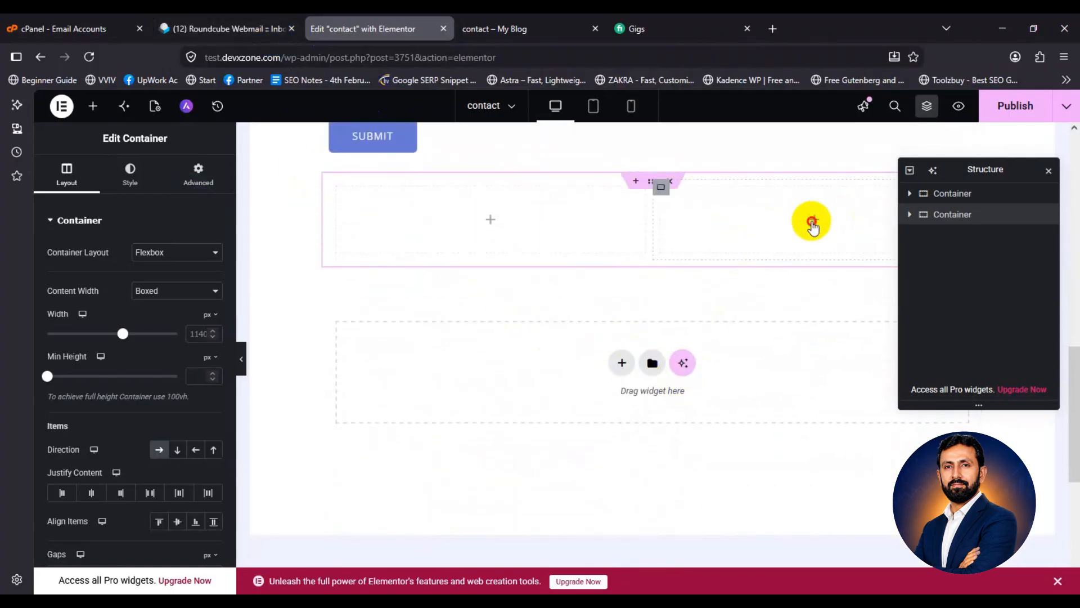
left_click(813, 225)
scroll(129, 282, "down", 4)
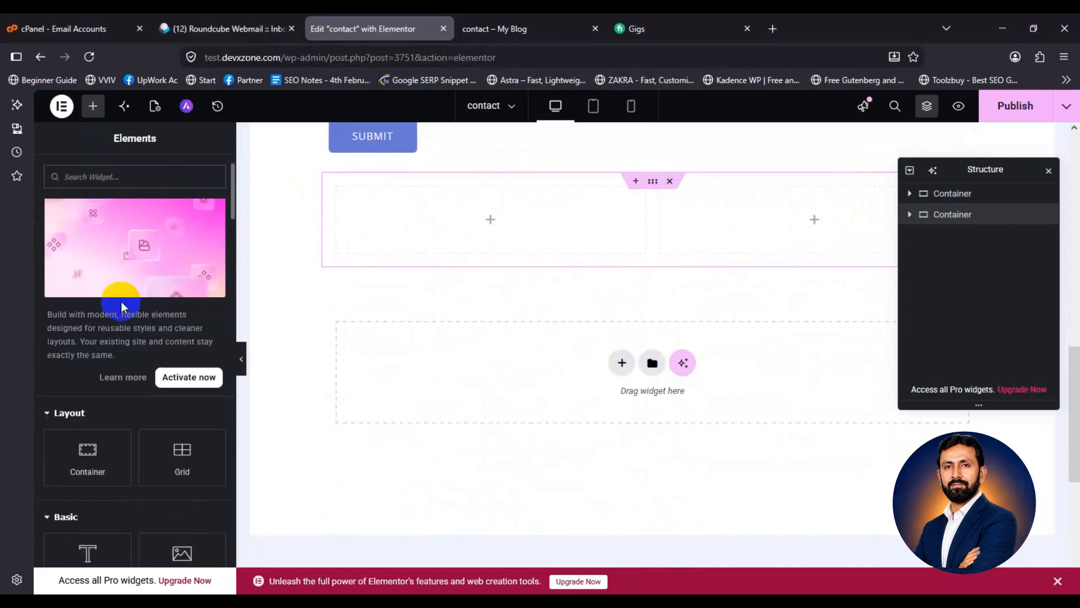
scroll(116, 309, "down", 3)
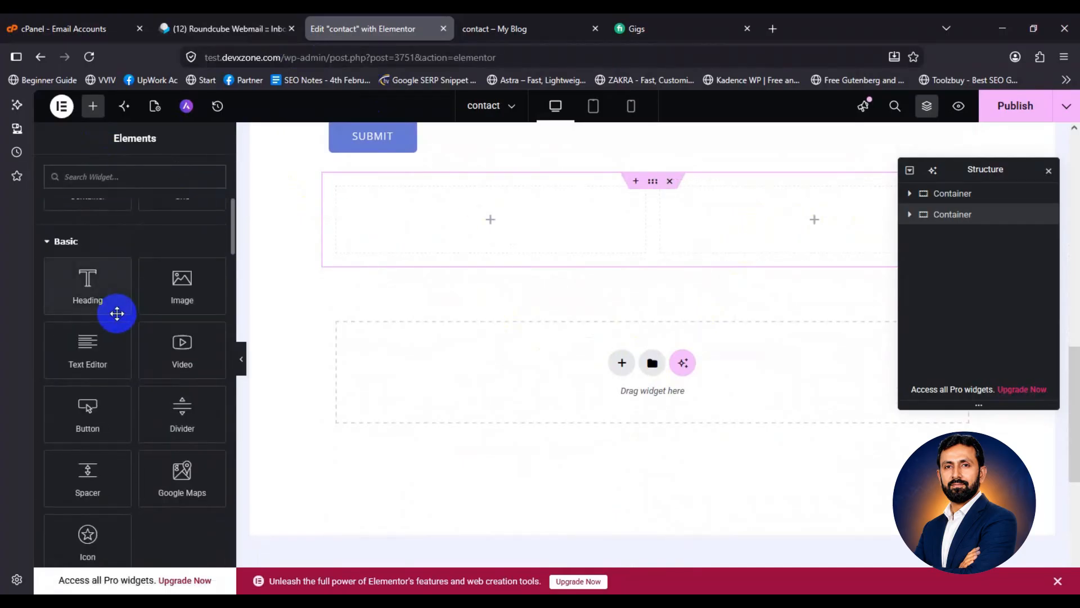
scroll(116, 313, "down", 20)
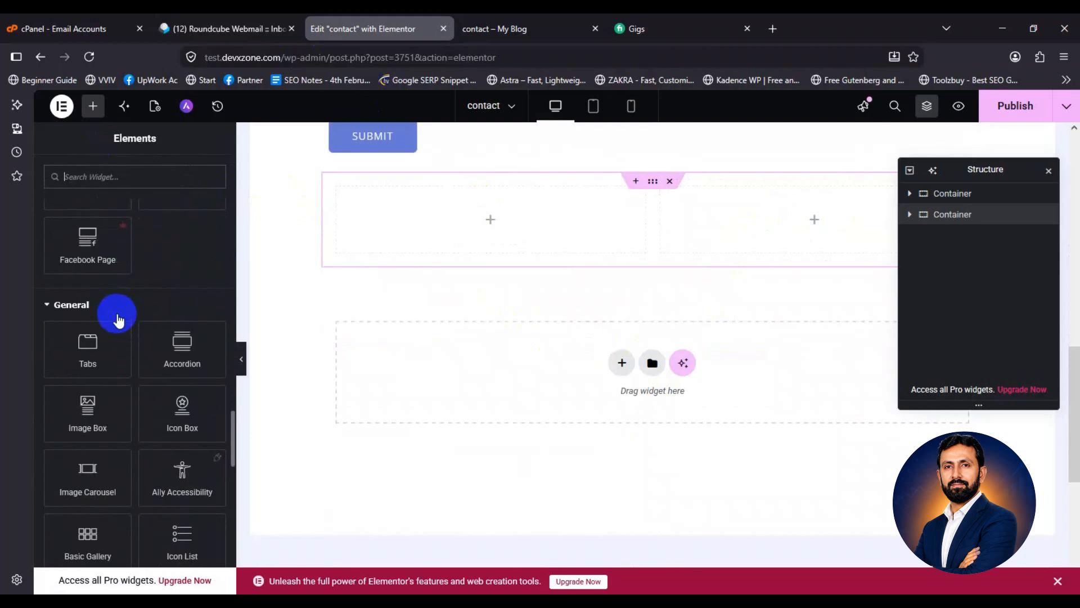
scroll(87, 450, "down", 7)
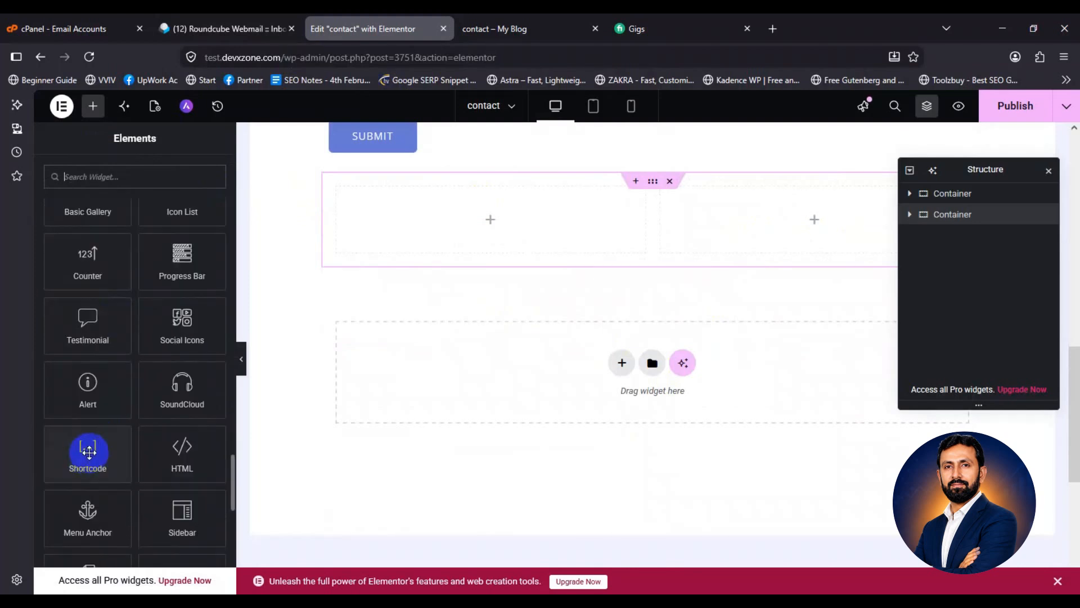
left_click_drag(67, 453, 738, 225)
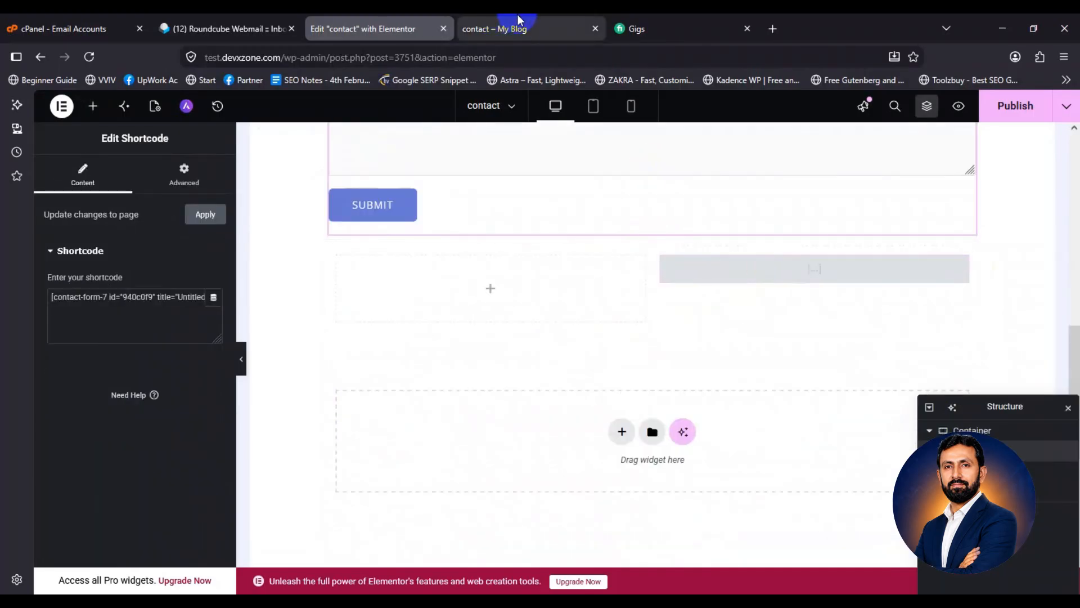
Copy the Contact Form 7 shortcode and paste it into the Shortcode widget
left_click(511, 24)
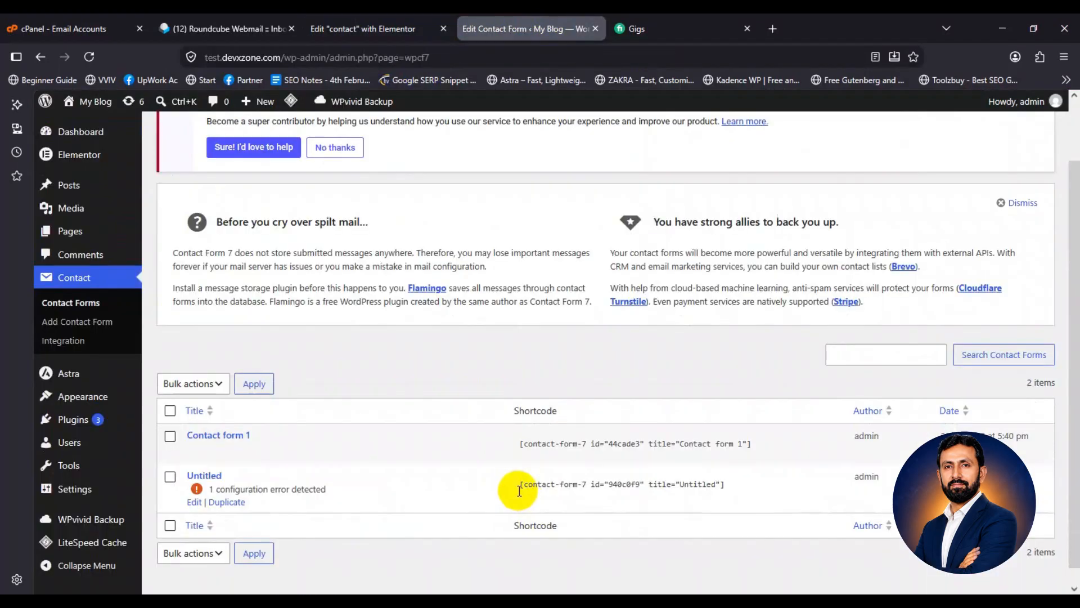
left_click_drag(518, 482, 733, 483)
key("ctrl+c")
right_click(733, 483)
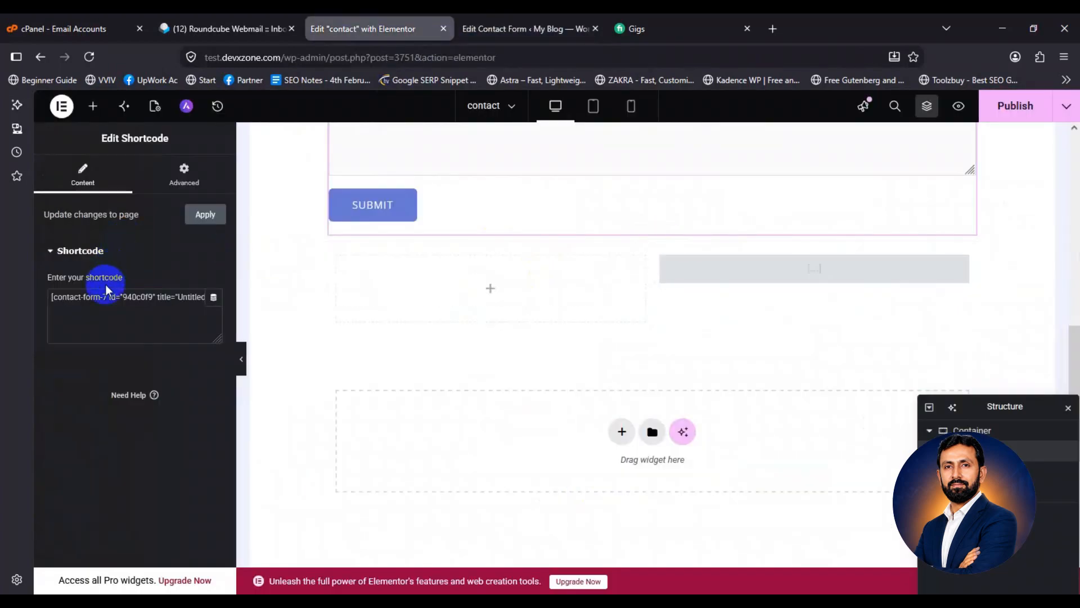
triple_click(81, 298)
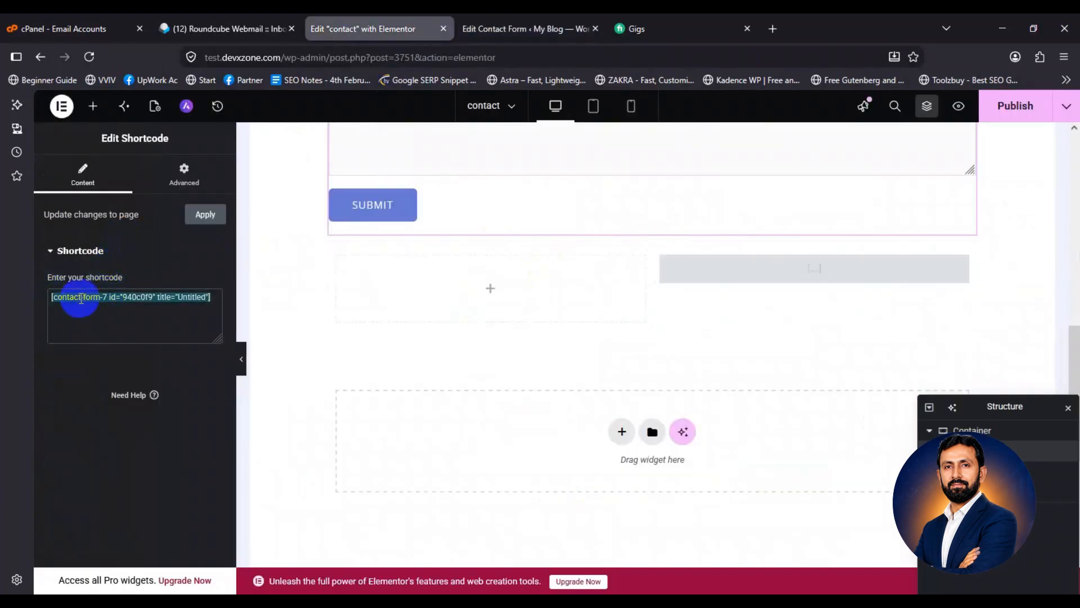
key("ctrl+v")
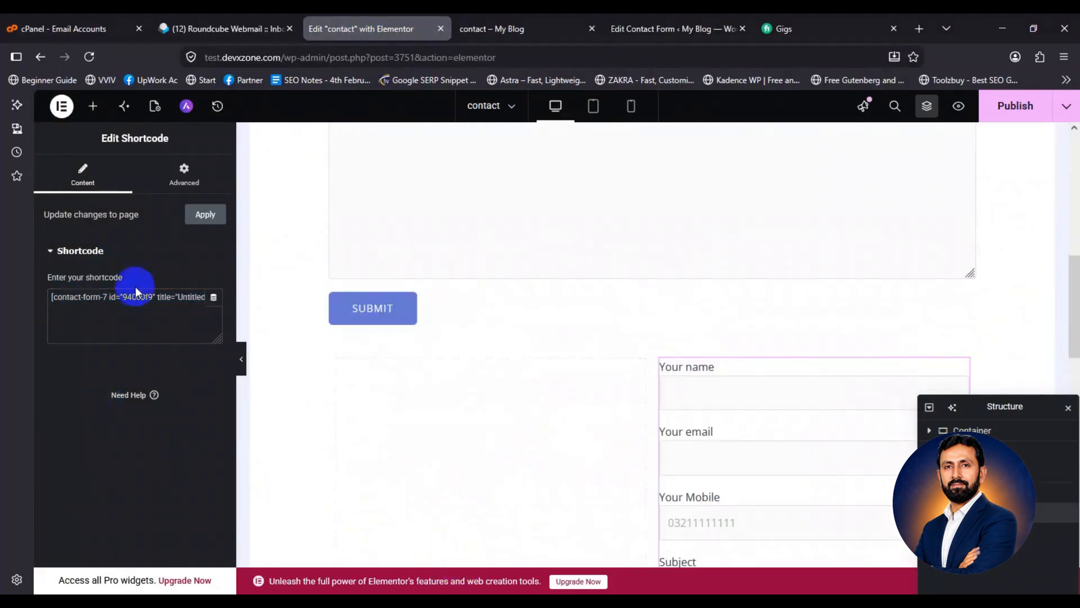
left_click(141, 297)
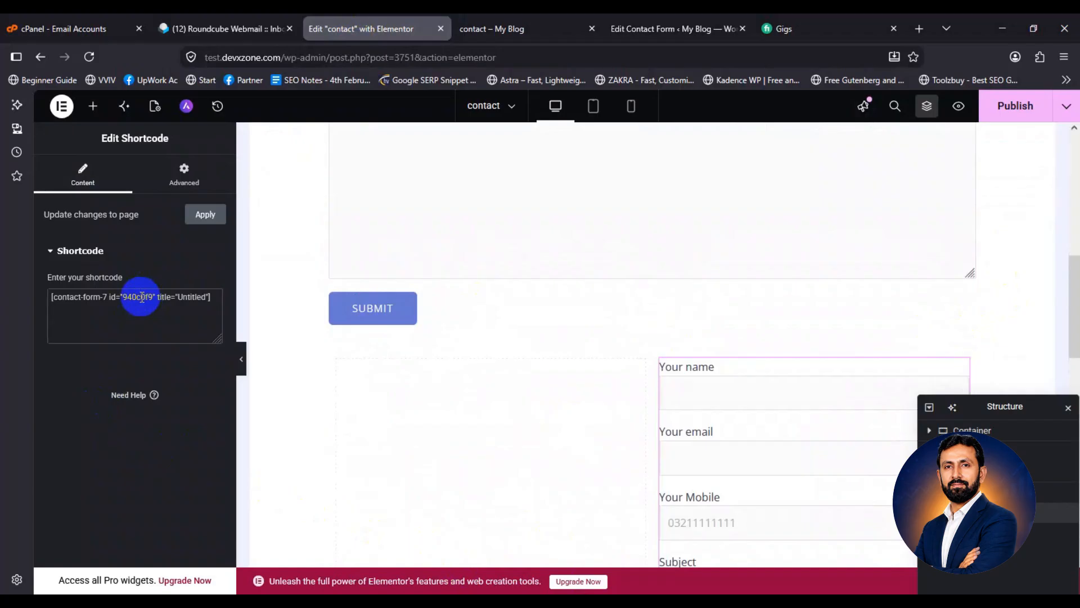
Delete the original full-width contact form container above the new section
scroll(769, 346, "down", 5)
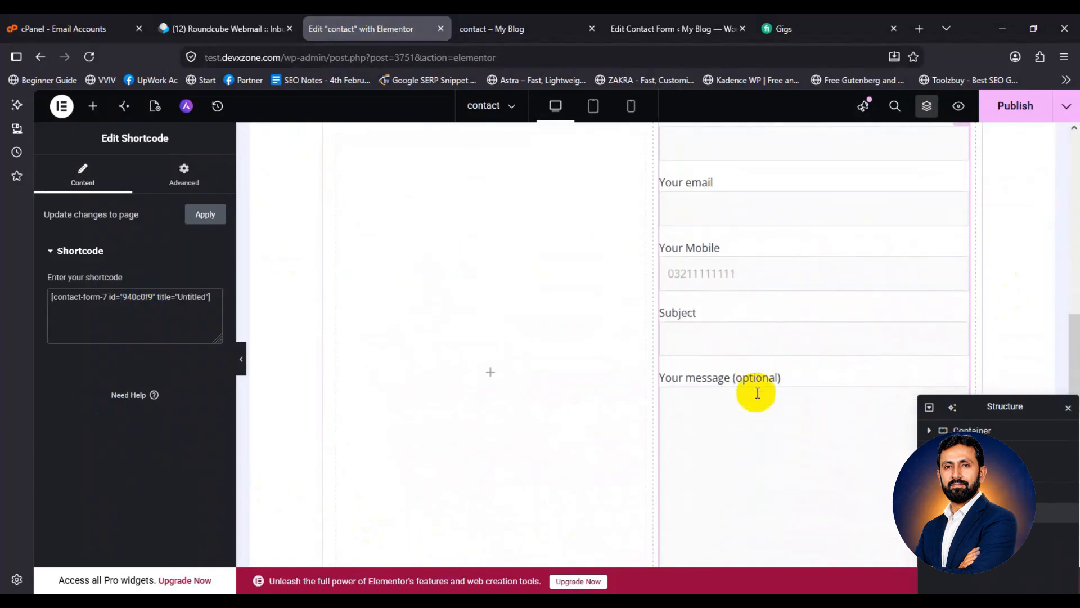
scroll(757, 393, "down", 4)
scroll(757, 393, "up", 8)
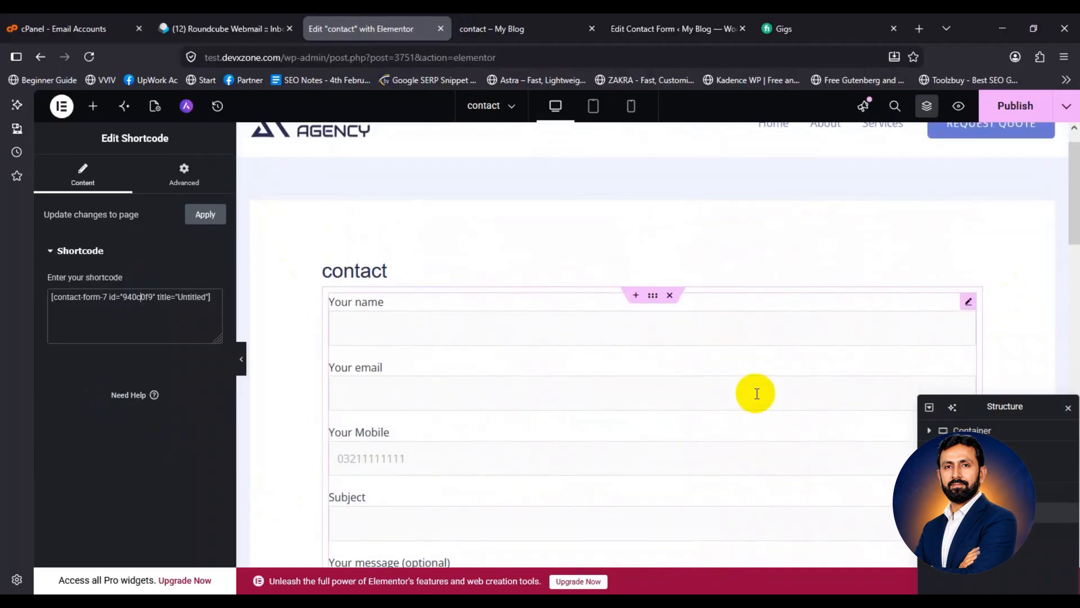
left_click(670, 329)
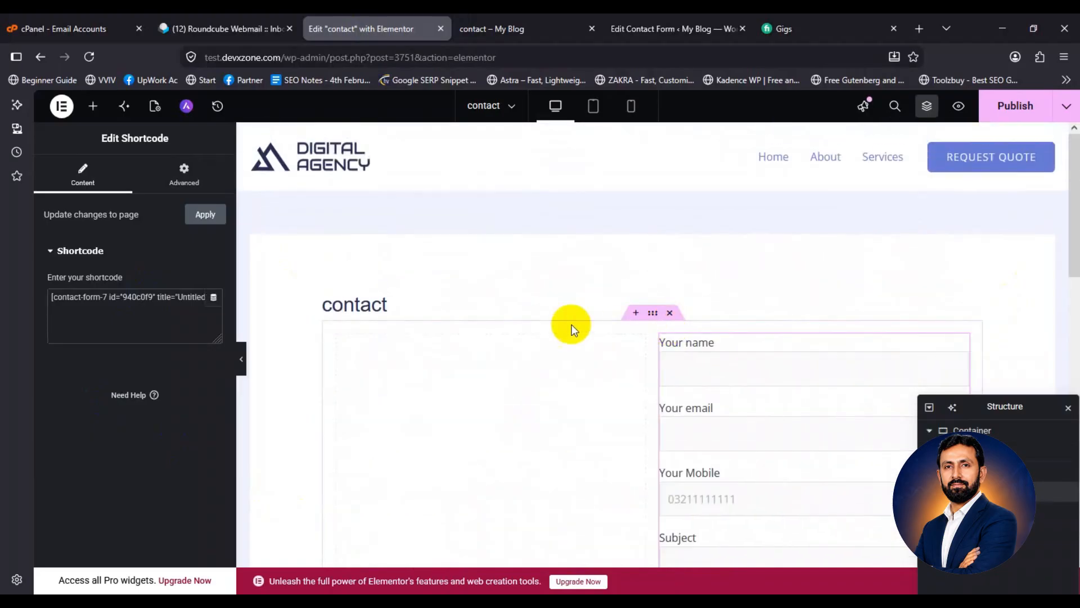
scroll(532, 282, "down", 3)
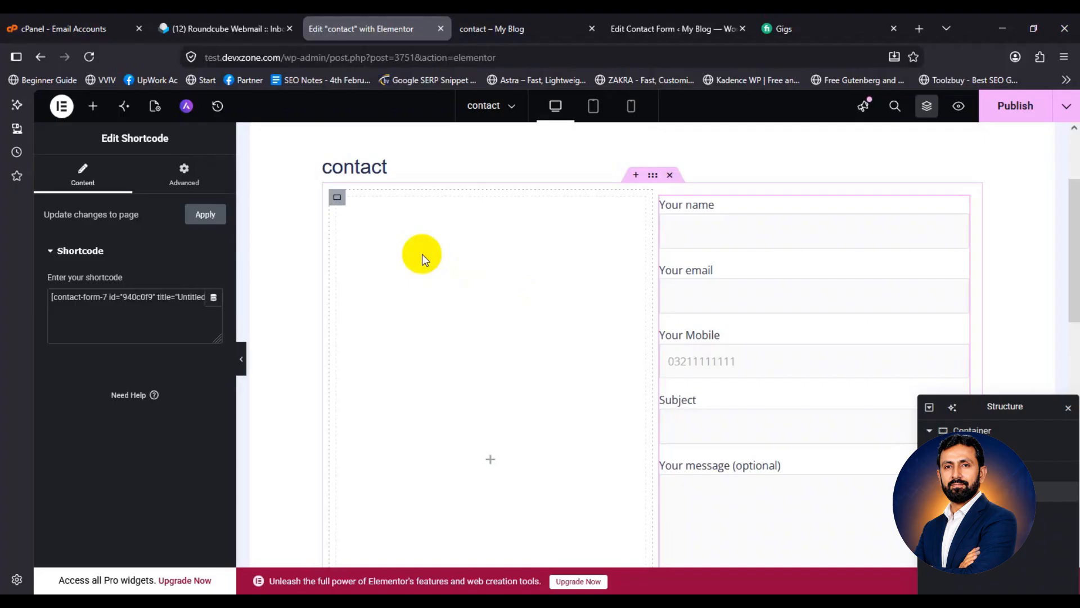
Put an inner Container in the left column and add an Icon widget to it
left_click(92, 107)
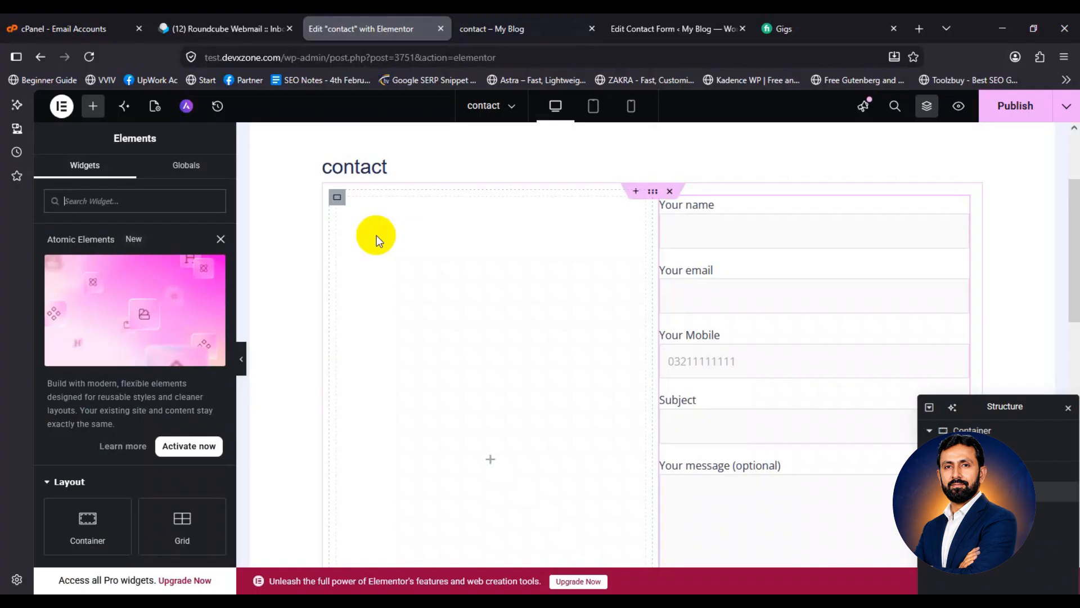
left_click_drag(88, 523, 447, 252)
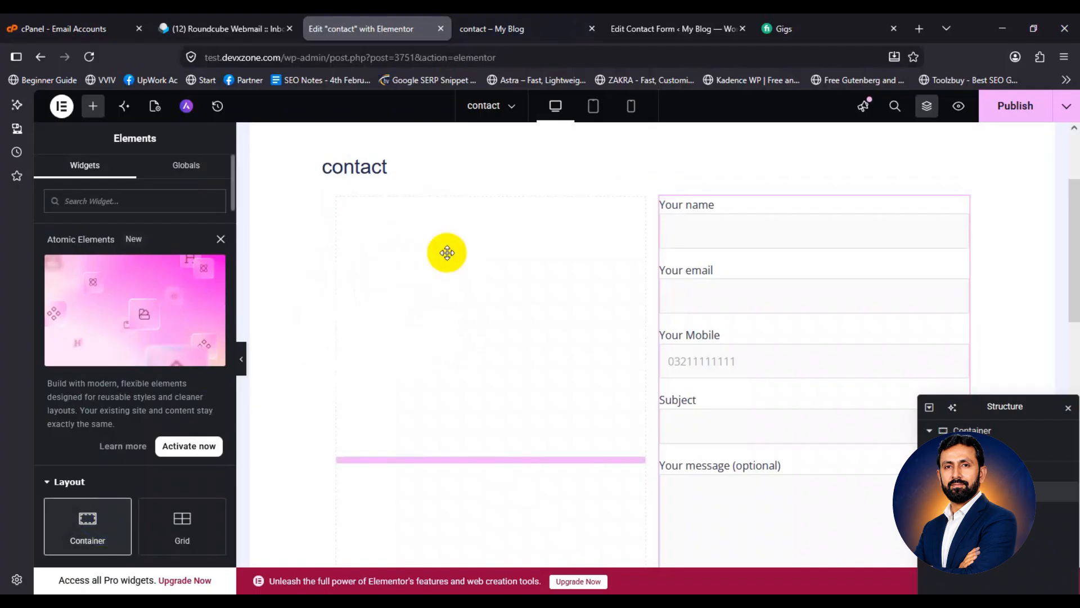
left_click(94, 110)
scroll(101, 315, "down", 3)
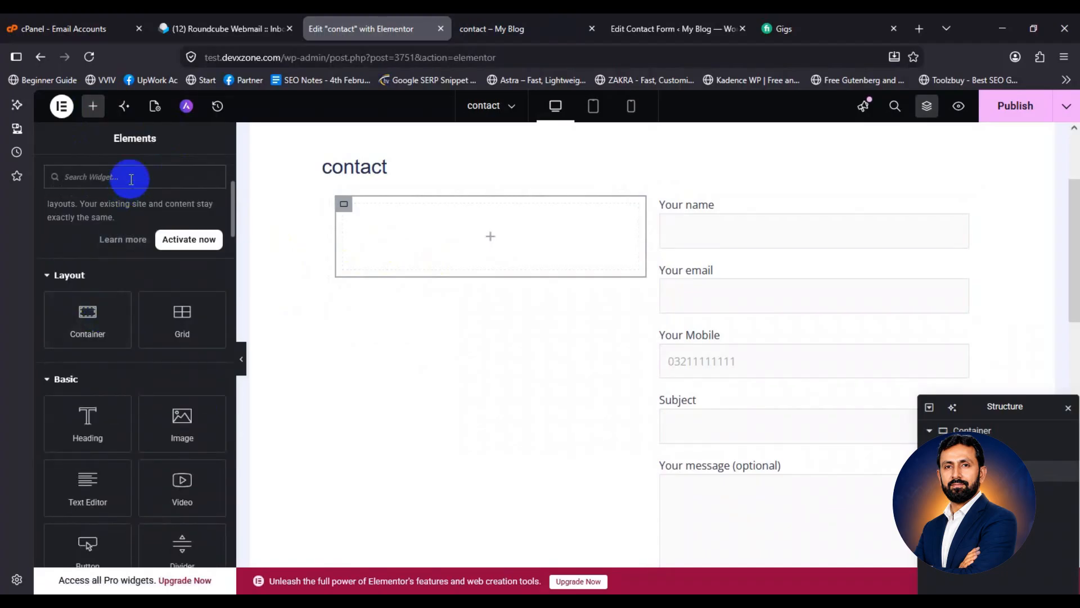
left_click(131, 179)
type("icon")
left_click_drag(88, 365, 459, 228)
Add a Text Editor paragraph below the star icon in the inner container
left_click(90, 108)
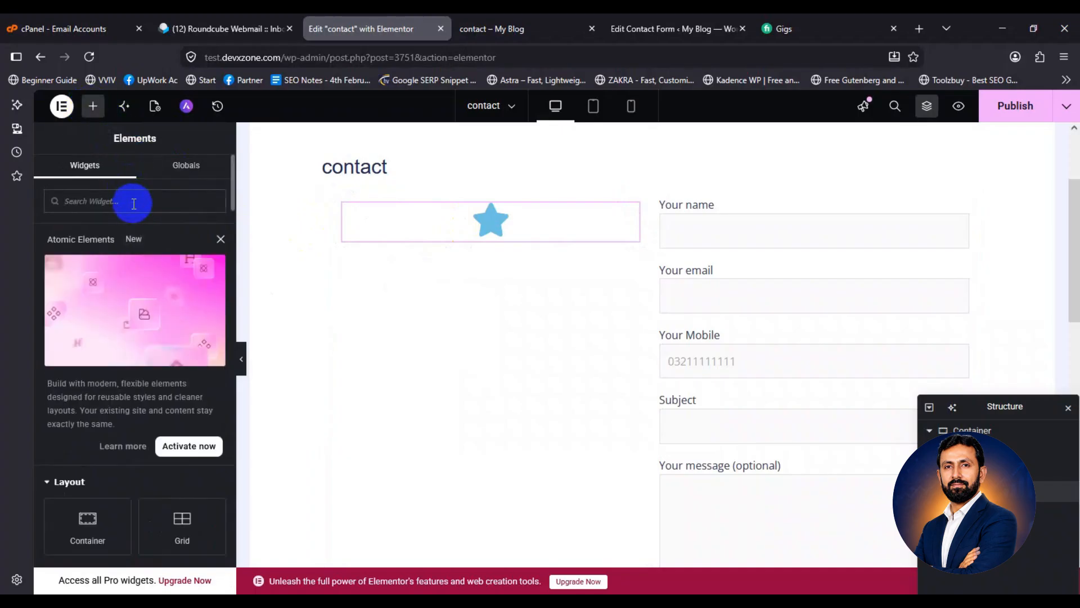
scroll(113, 310, "down", 5)
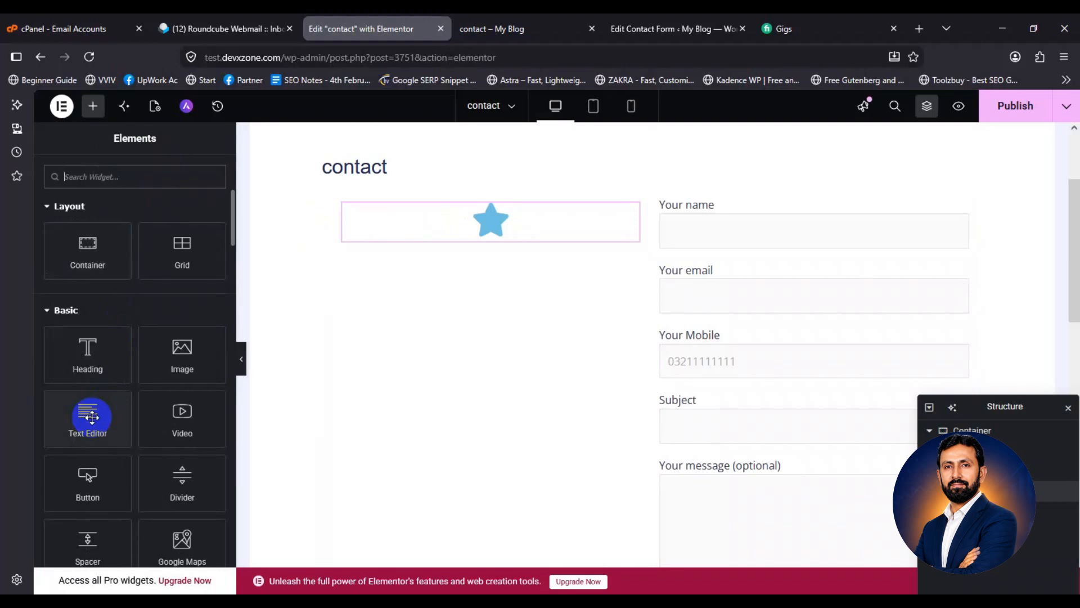
left_click_drag(92, 417, 476, 237)
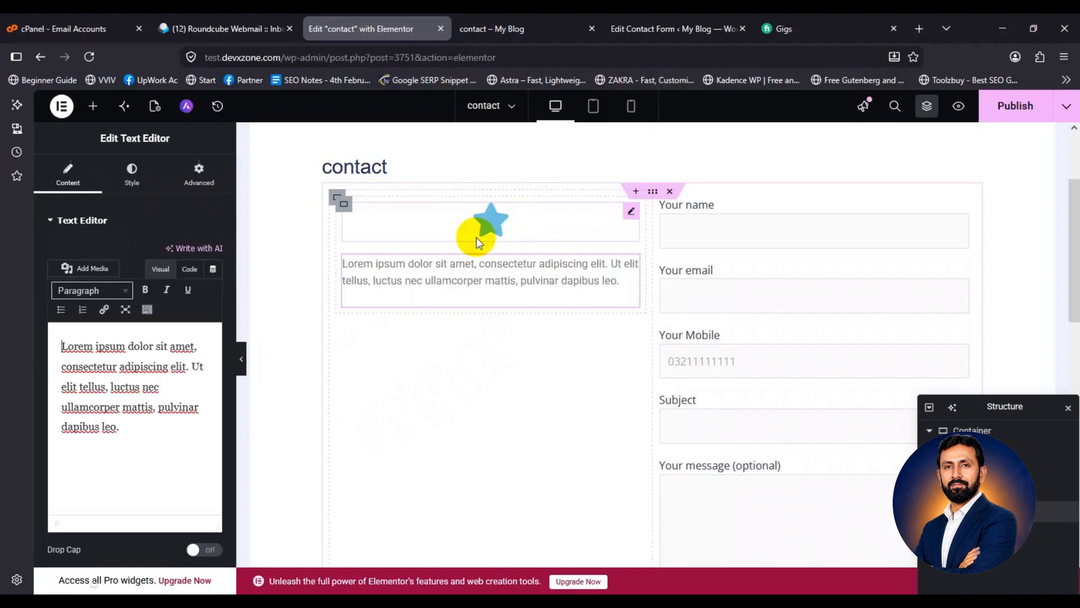
left_click(343, 203)
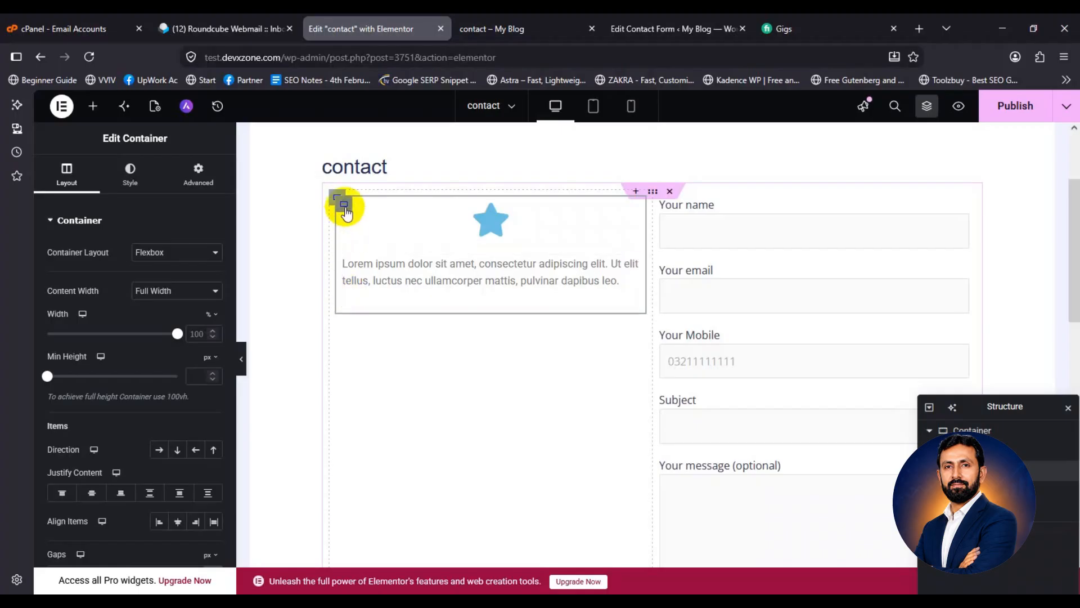
Lay the icon and text side by side and shrink the star icon to 24 px
left_click(160, 450)
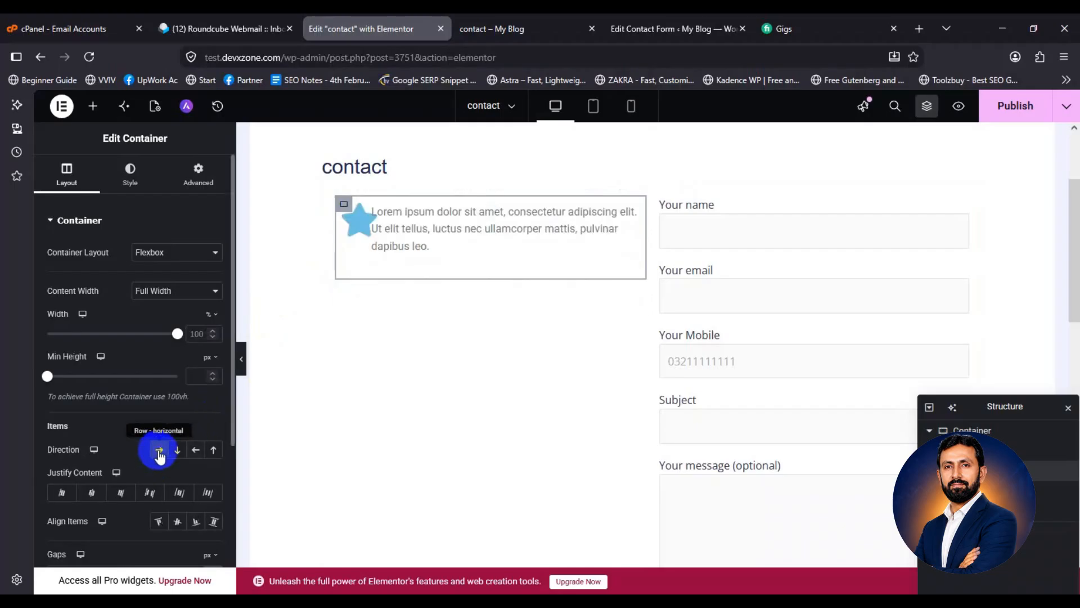
left_click(350, 219)
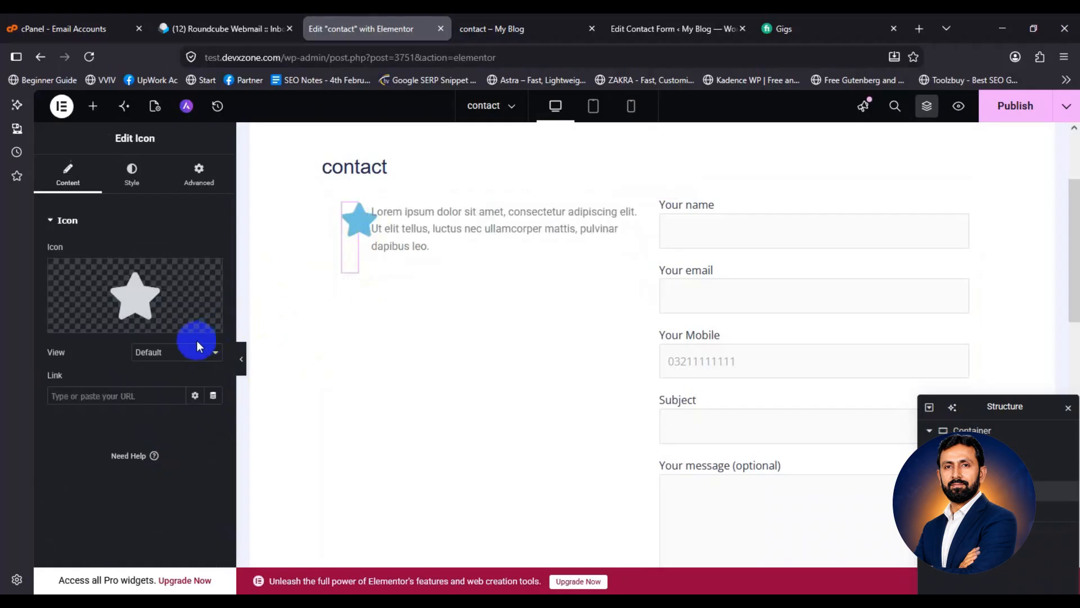
left_click(131, 174)
left_click_drag(47, 361, 54, 362)
Replace the placeholder paragraph with the site's contact e-mail address
left_click(481, 224)
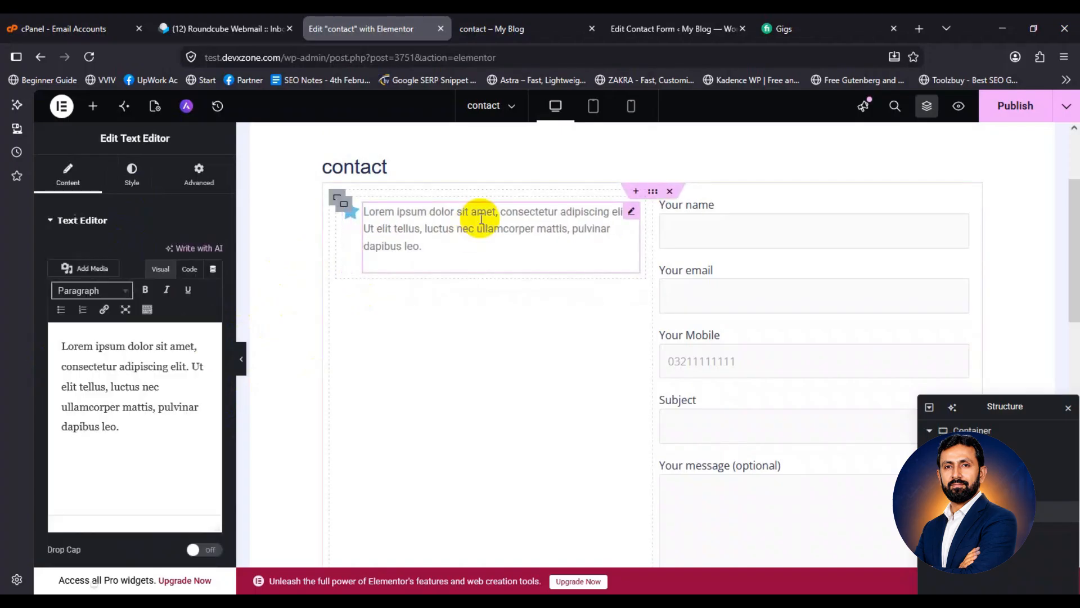
left_click(445, 228)
key("ctrl+a")
key("BackSpace")
type("in@")
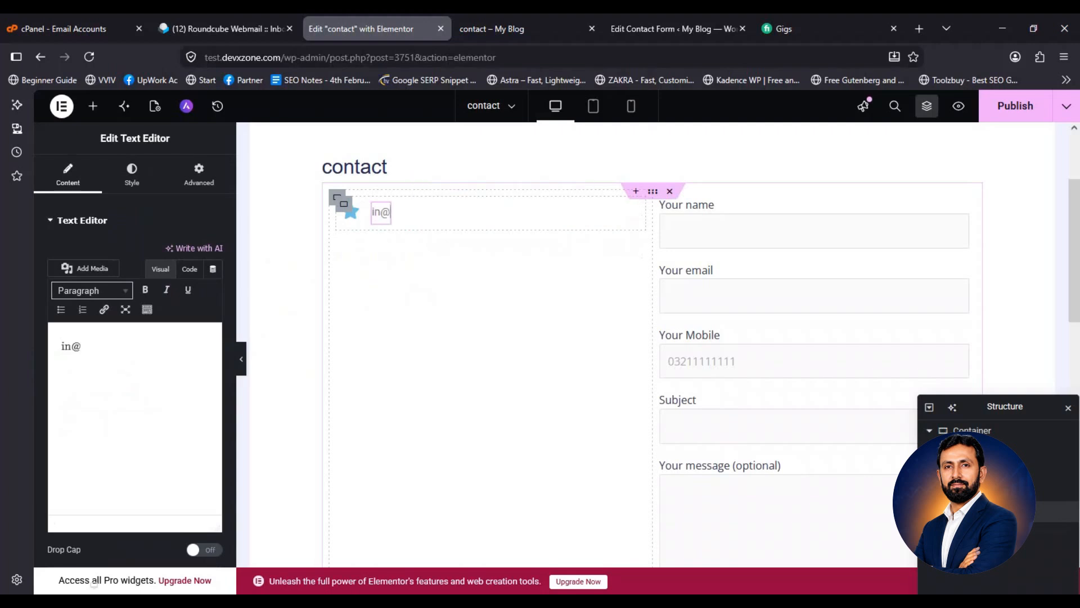
left_click(351, 217)
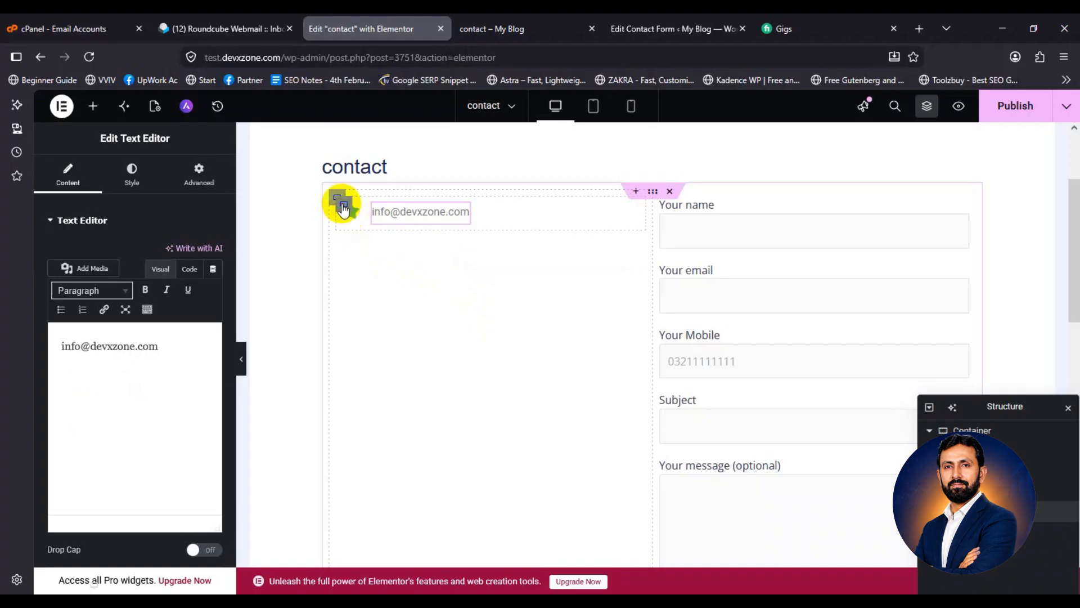
Duplicate the e-mail row and change the copy's text to 09:00AM to 05:00PM
right_click(343, 209)
left_click(387, 290)
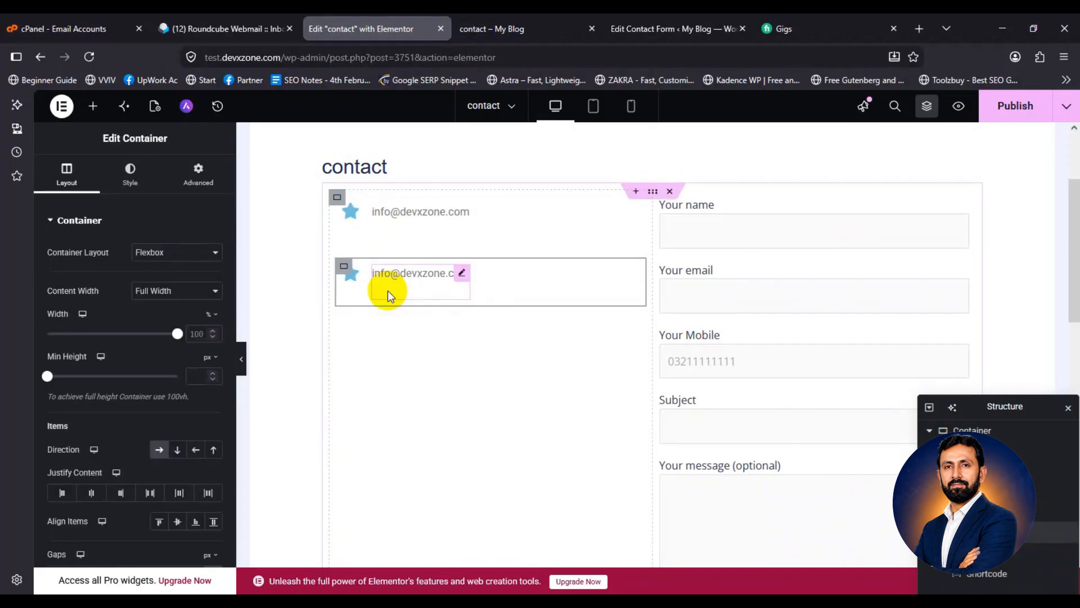
left_click(387, 290)
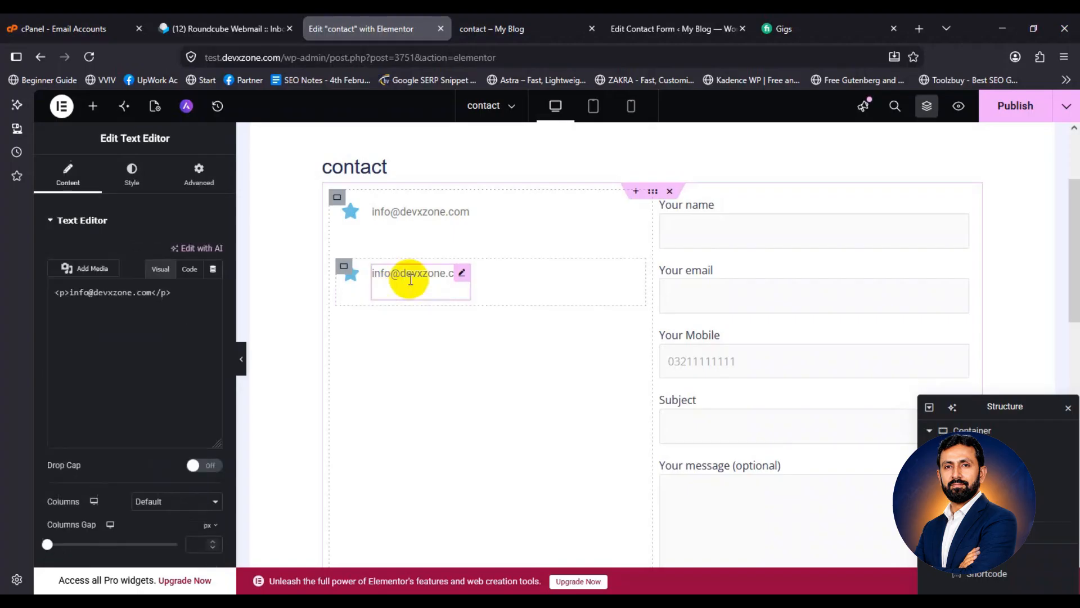
key("ctrl+a")
type("09:00AM to 05:00PM")
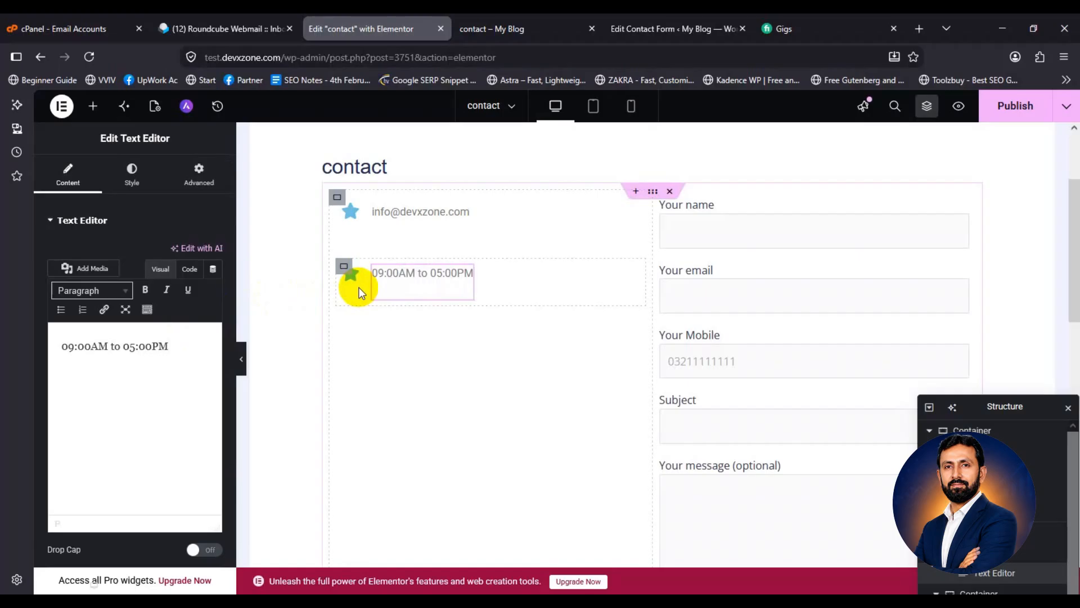
Swap the second row's star for the Clock icon from the Icon Library
left_click(351, 284)
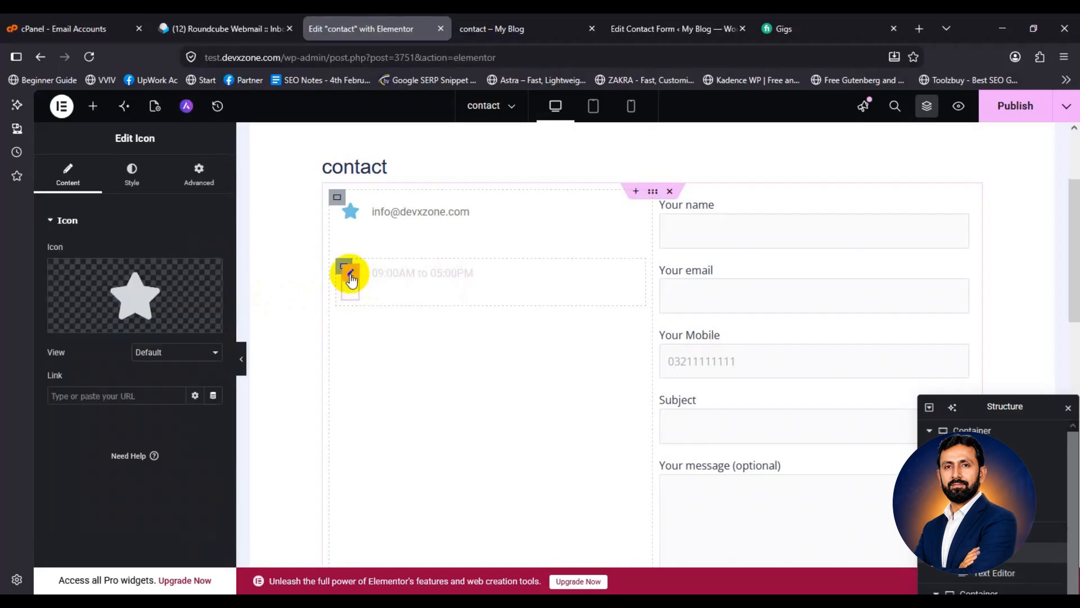
left_click(127, 293)
type("clo")
left_click(438, 242)
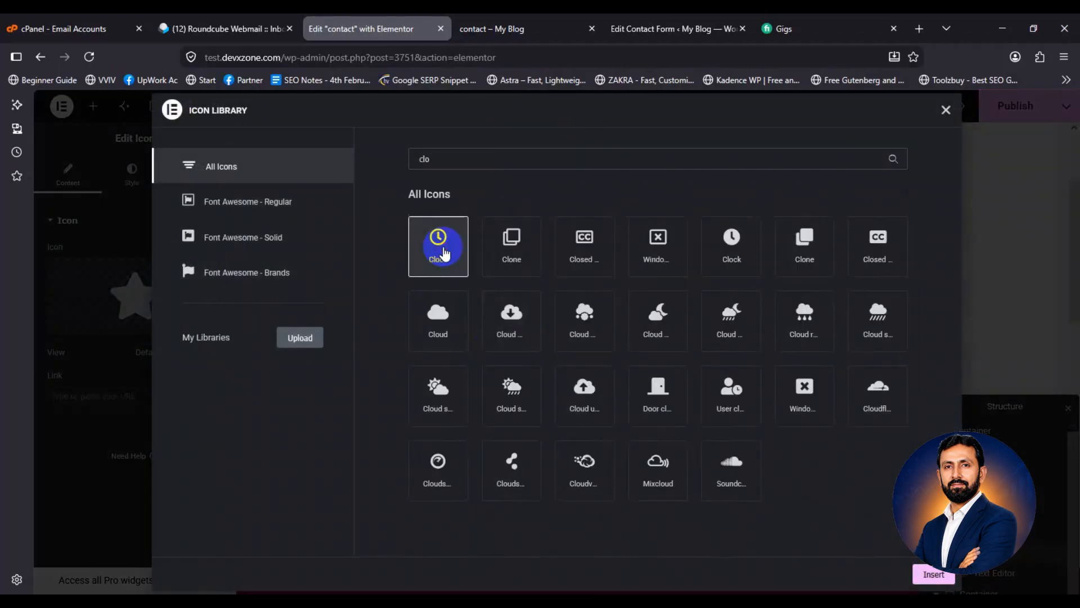
left_click(933, 574)
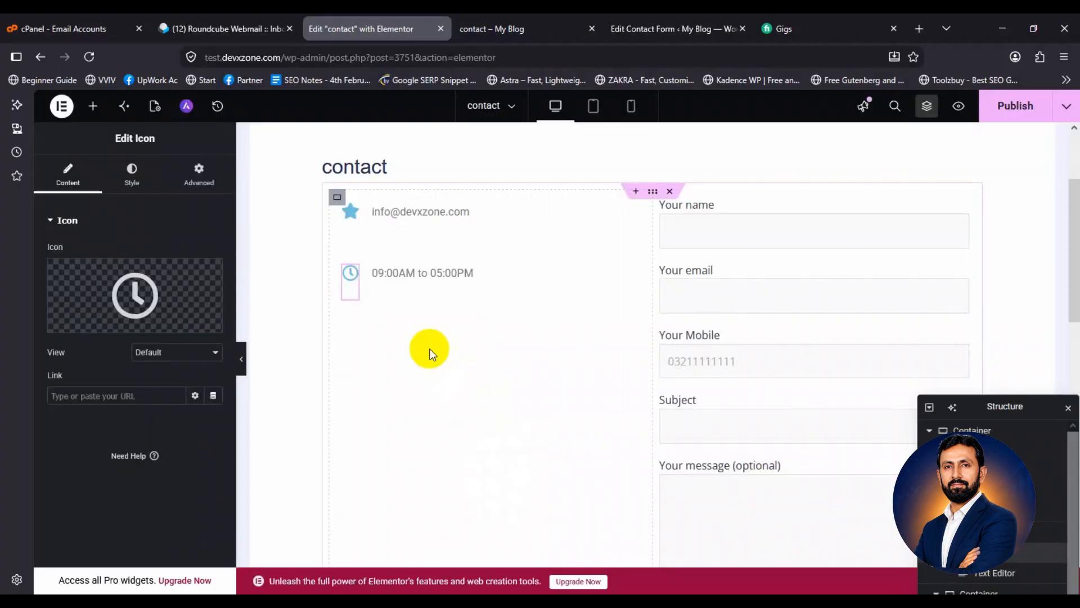
Duplicate the hours row into a third row and open the Icon Library for its icon
right_click(343, 269)
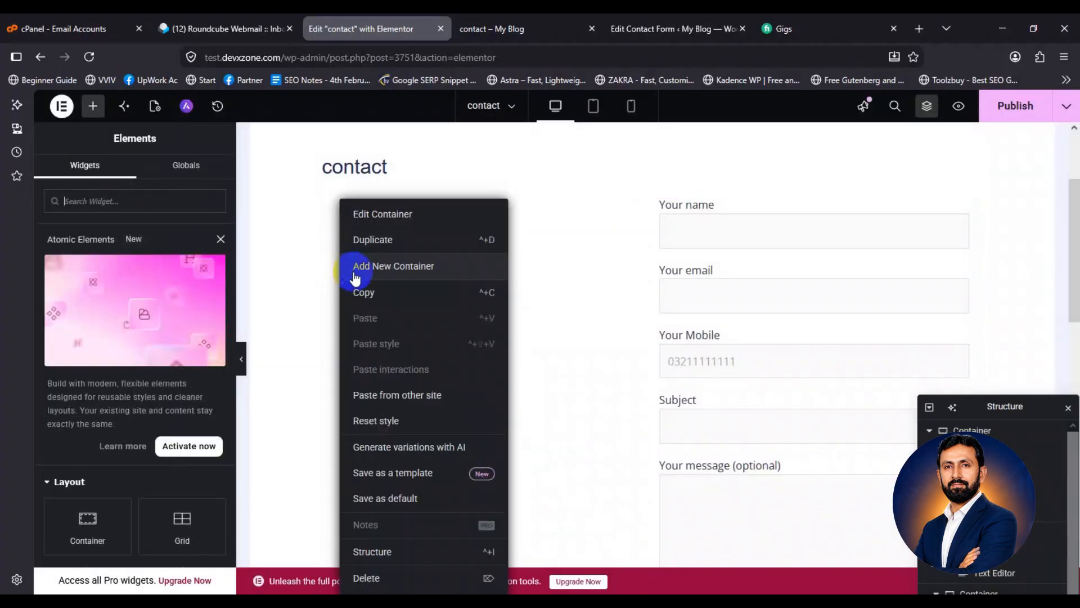
left_click(372, 241)
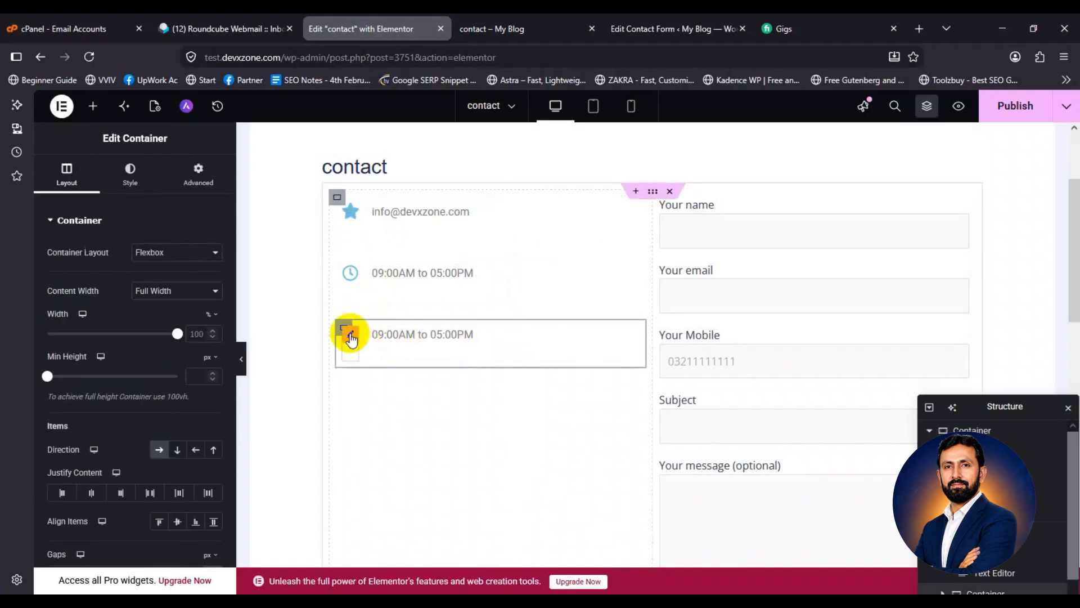
left_click(350, 335)
left_click(133, 289)
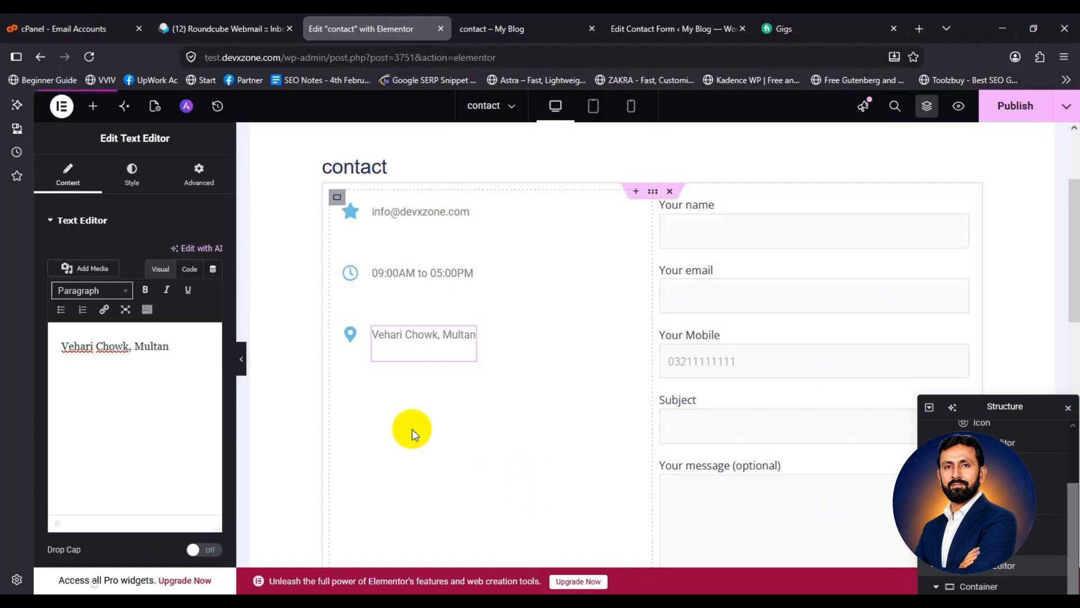
Search for 'map' and place a Google Maps widget below the info rows
left_click(94, 107)
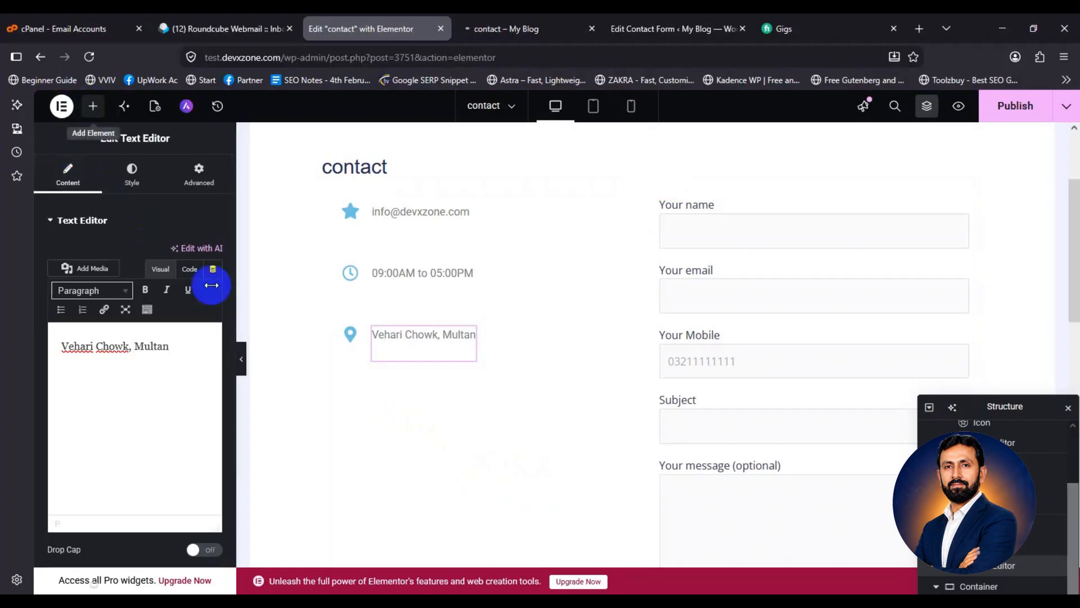
left_click(112, 200)
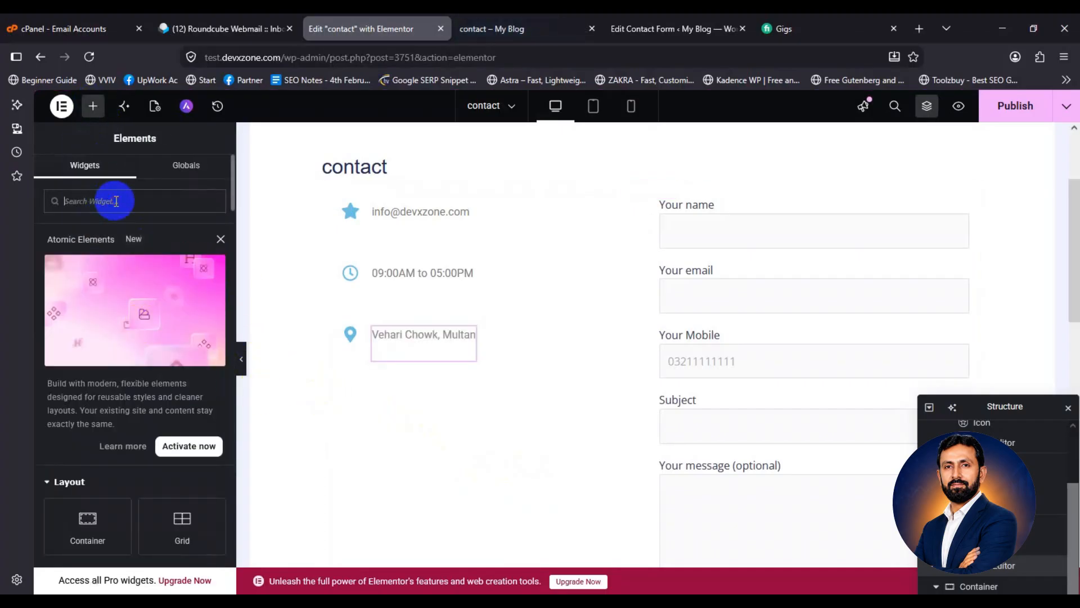
type("map")
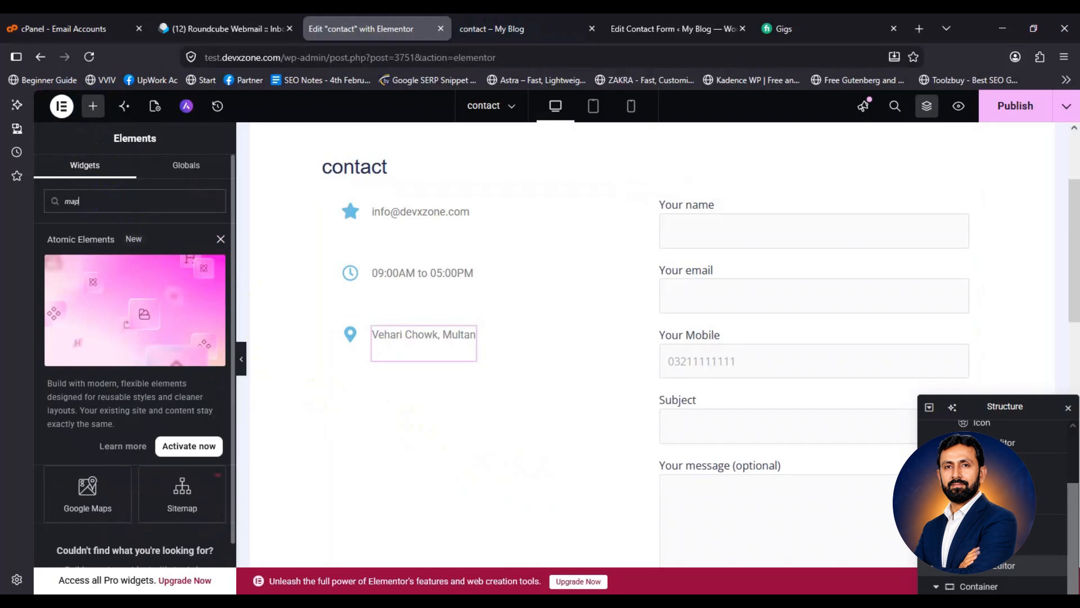
scroll(96, 294, "down", 2)
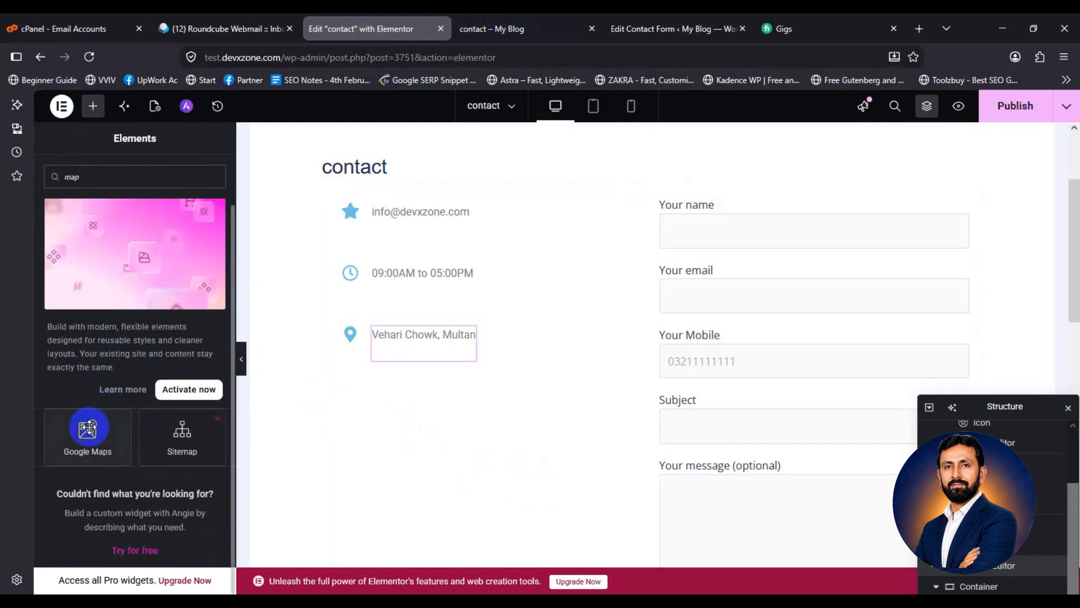
left_click_drag(87, 435, 501, 349)
scroll(490, 349, "down", 2)
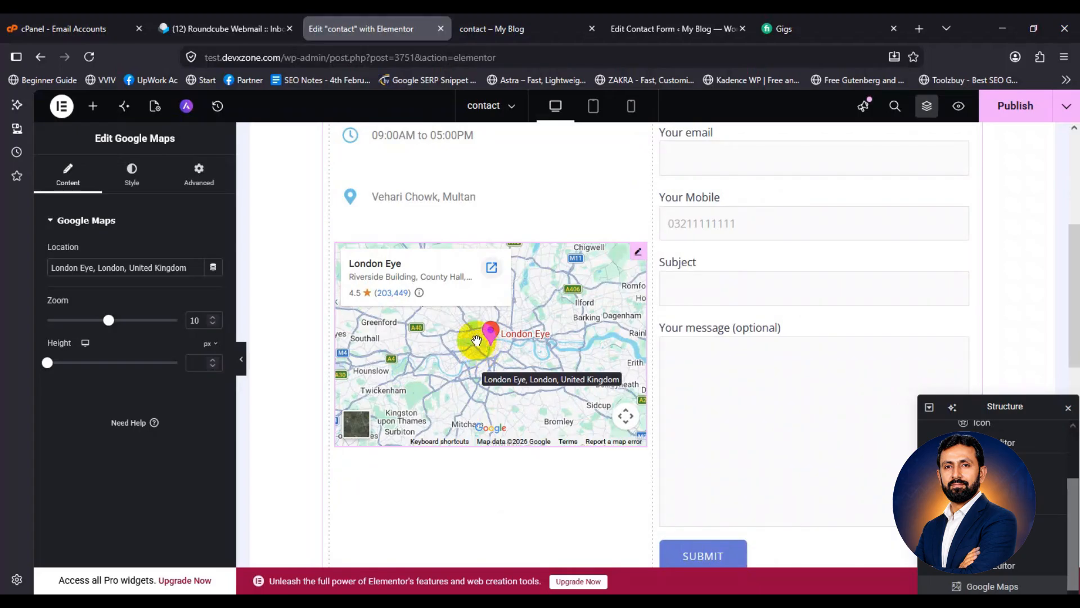
Set the map Location to Vehari chowk and raise Zoom to 17
triple_click(142, 267)
type("Ve")
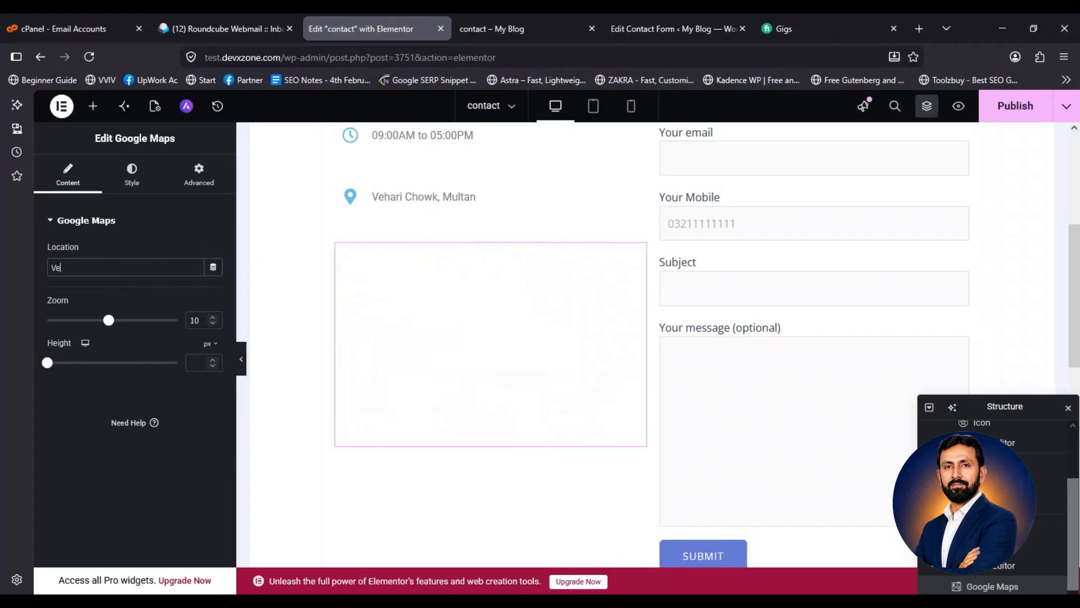
type("hari chowk")
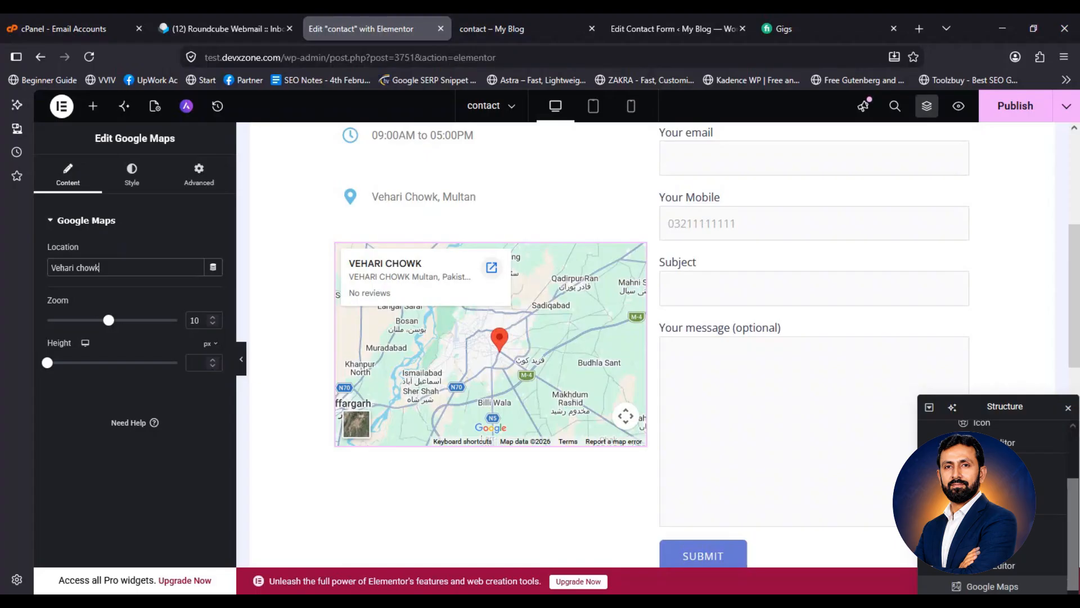
left_click(214, 268)
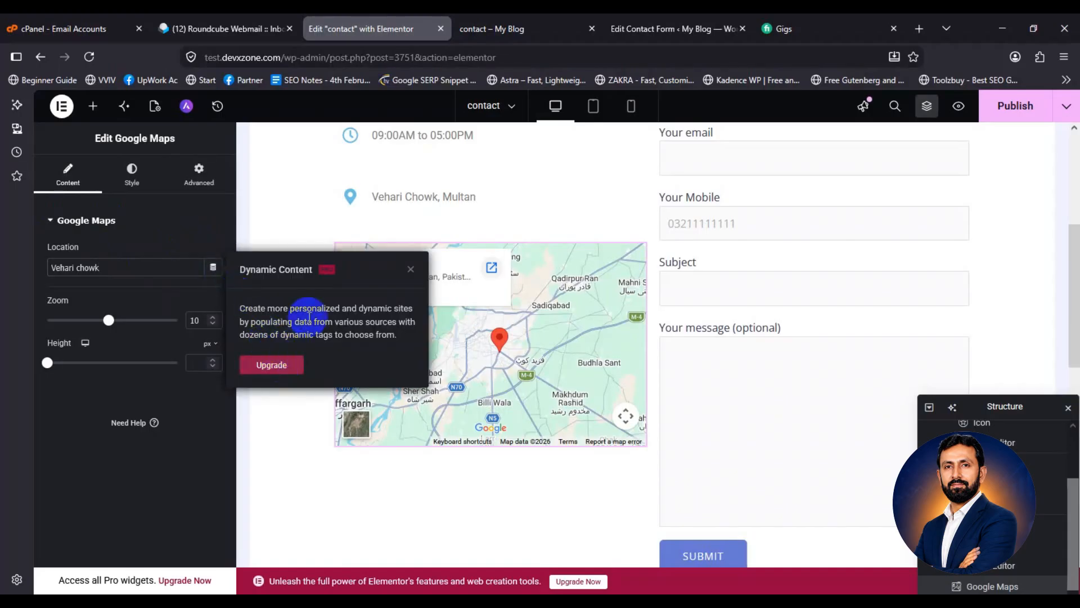
left_click_drag(107, 319, 157, 320)
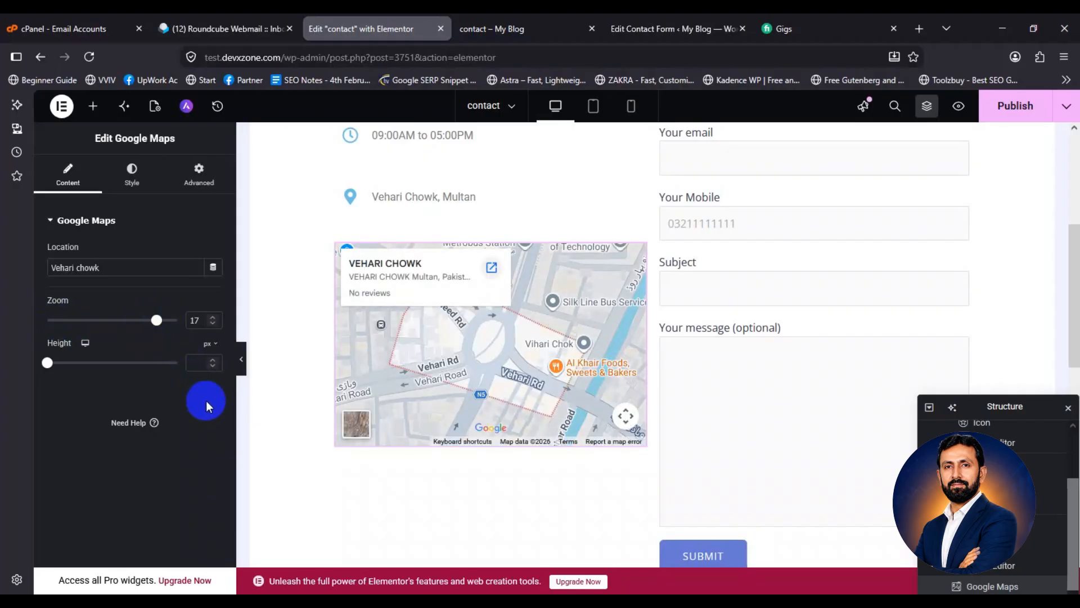
scroll(810, 345, "up", 5)
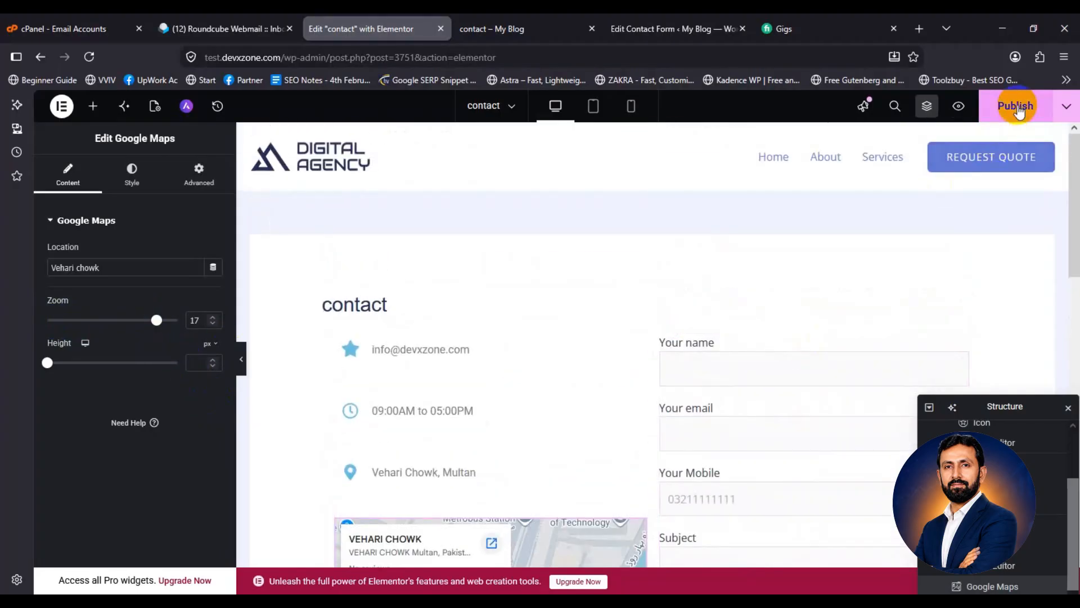
Publish the contact page and scroll through its live preview in the 'contact – My Blog' tab
left_click(1017, 107)
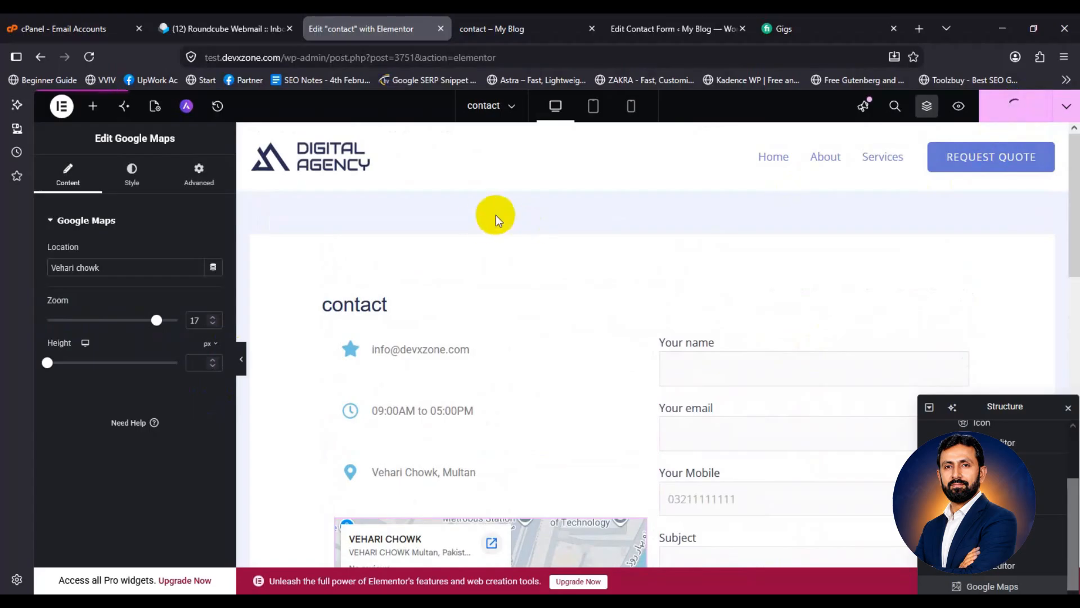
left_click(503, 31)
scroll(142, 328, "down", 3)
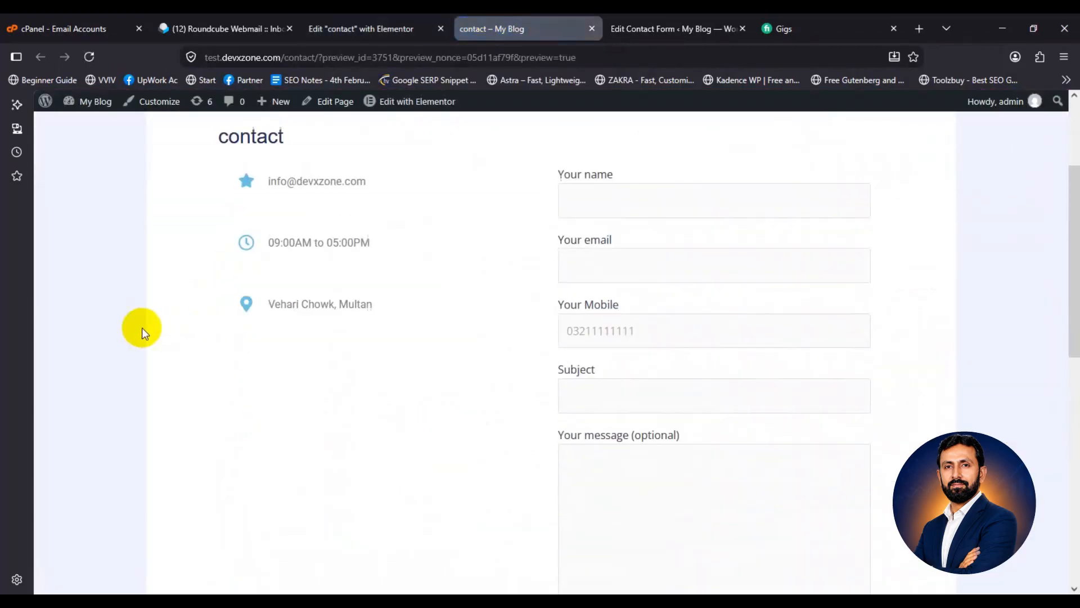
scroll(142, 327, "down", 5)
scroll(142, 328, "up", 7)
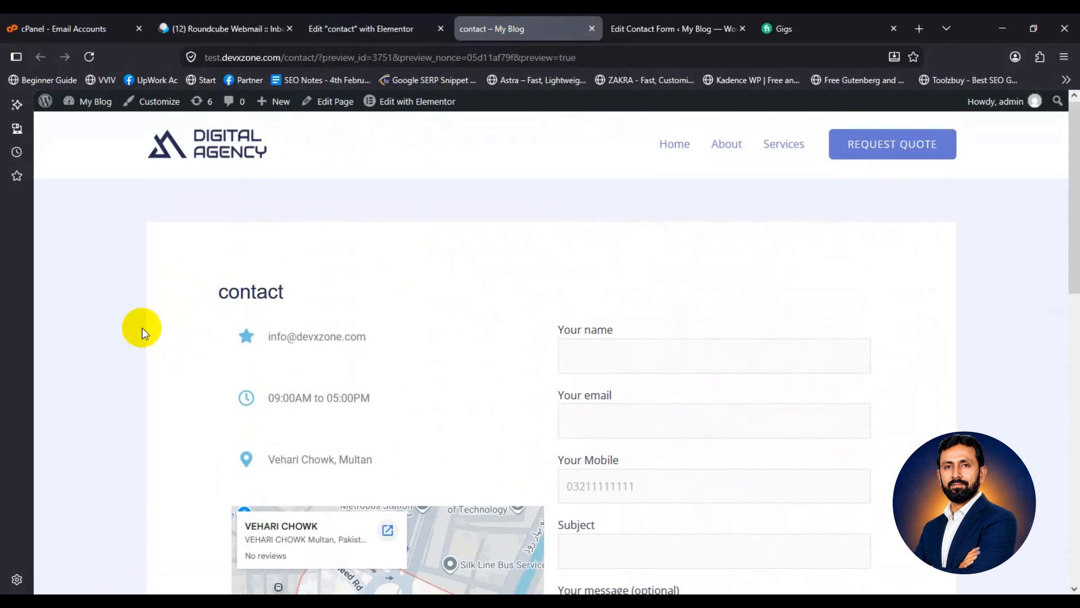
scroll(142, 327, "down", 3)
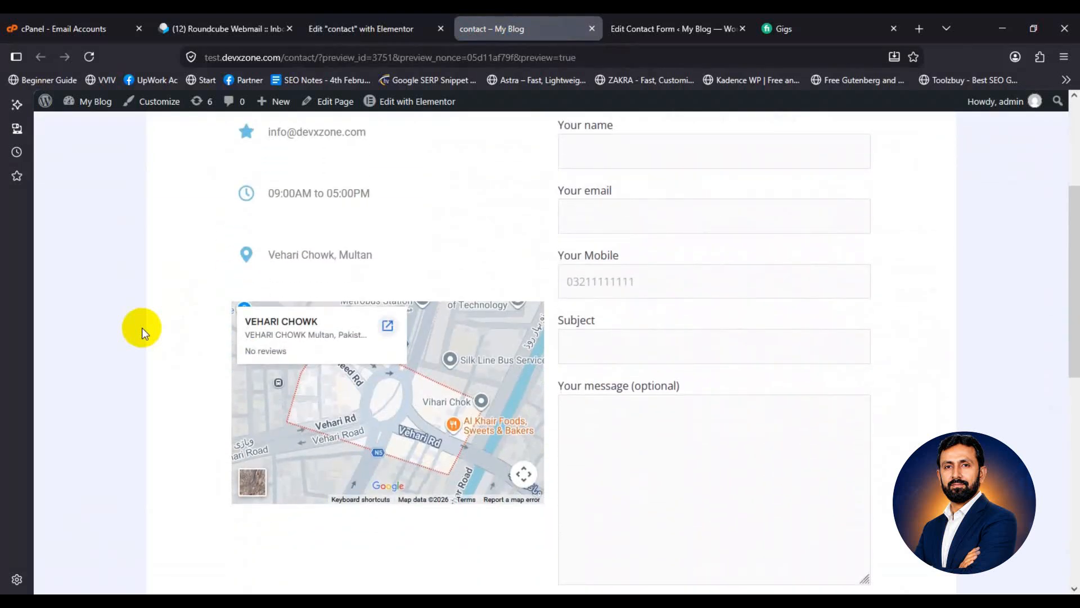